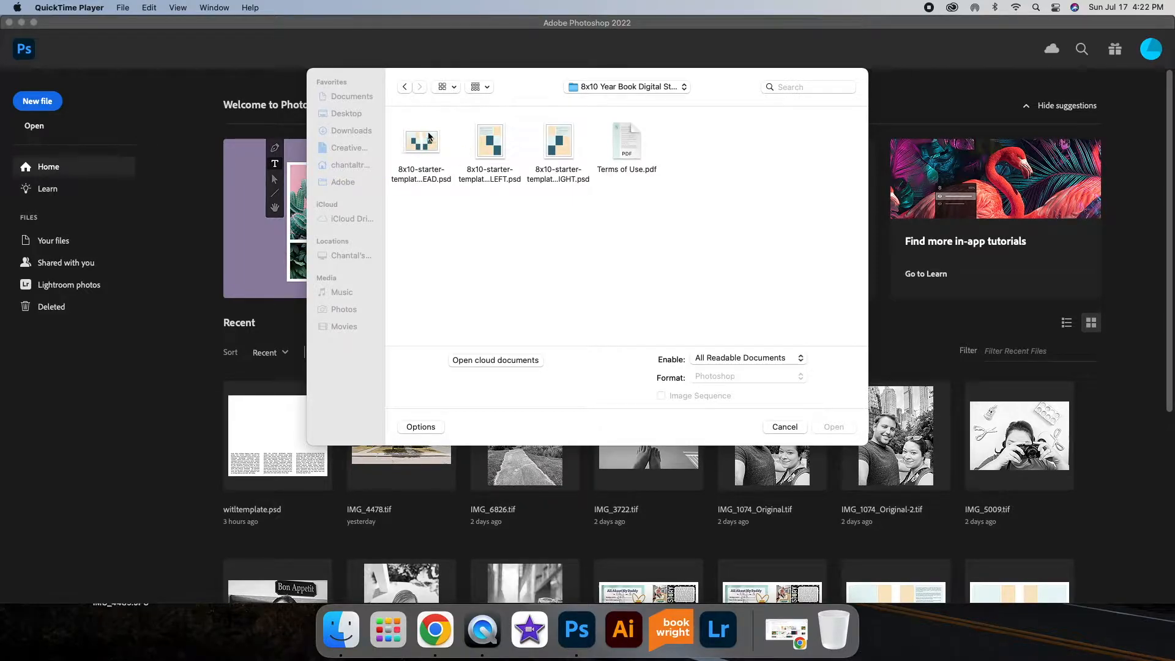
# Step: Open the 8x10-starter-template-FULL-SPREAD.psd file from the 8x10 Year Book Digital Starter Pack folder
pyautogui.click(425, 147)
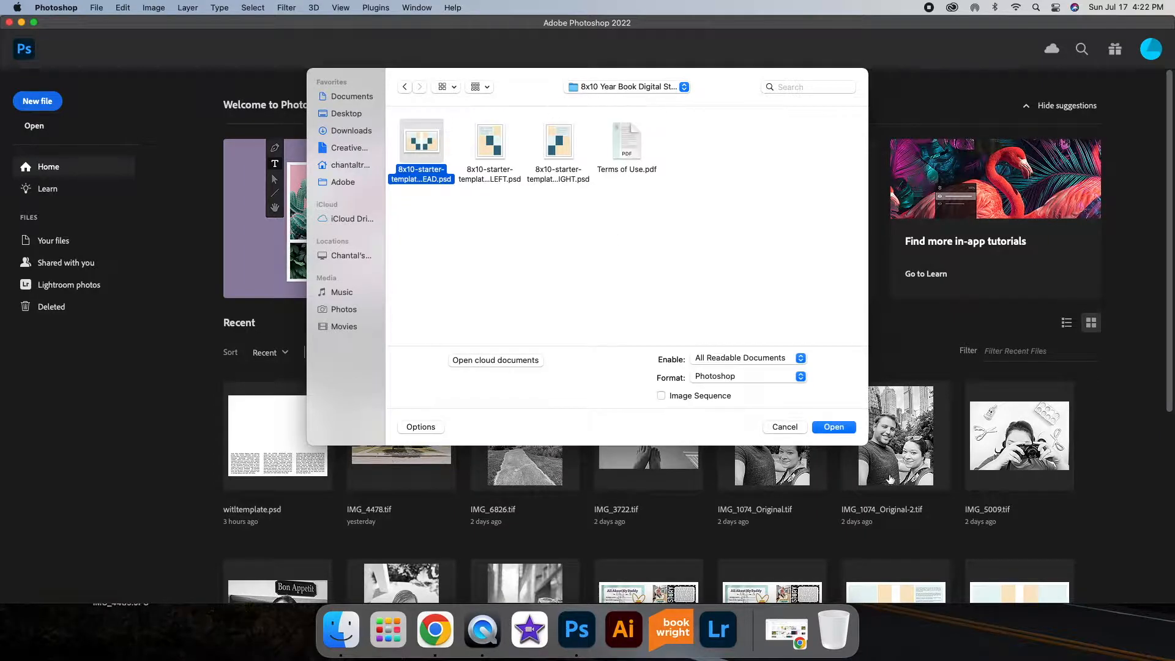
pyautogui.click(834, 428)
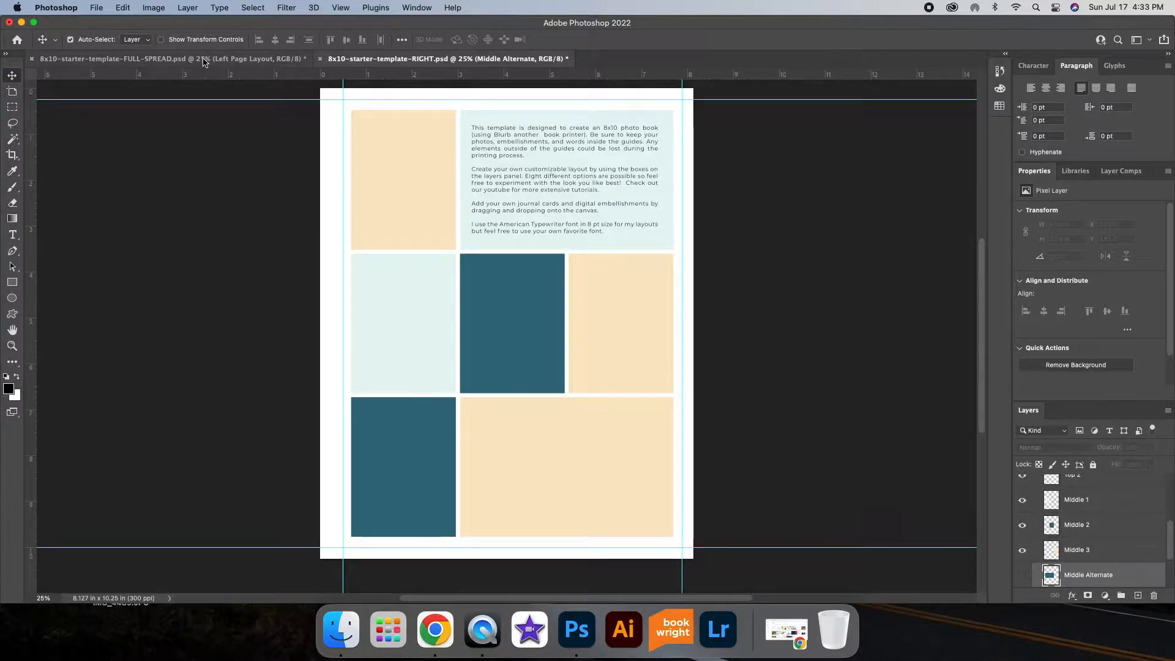
# Step: Close the 8x10-starter-template-RIGHT.psd document without saving, keeping the full-spread template open
pyautogui.click(183, 61)
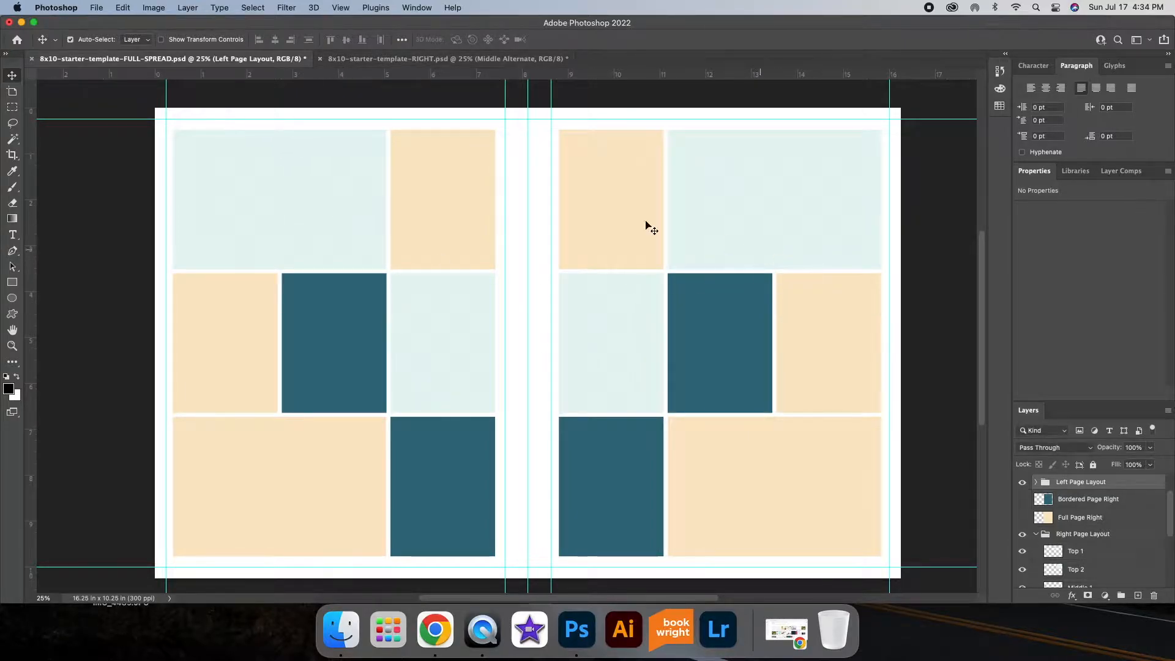
pyautogui.click(333, 59)
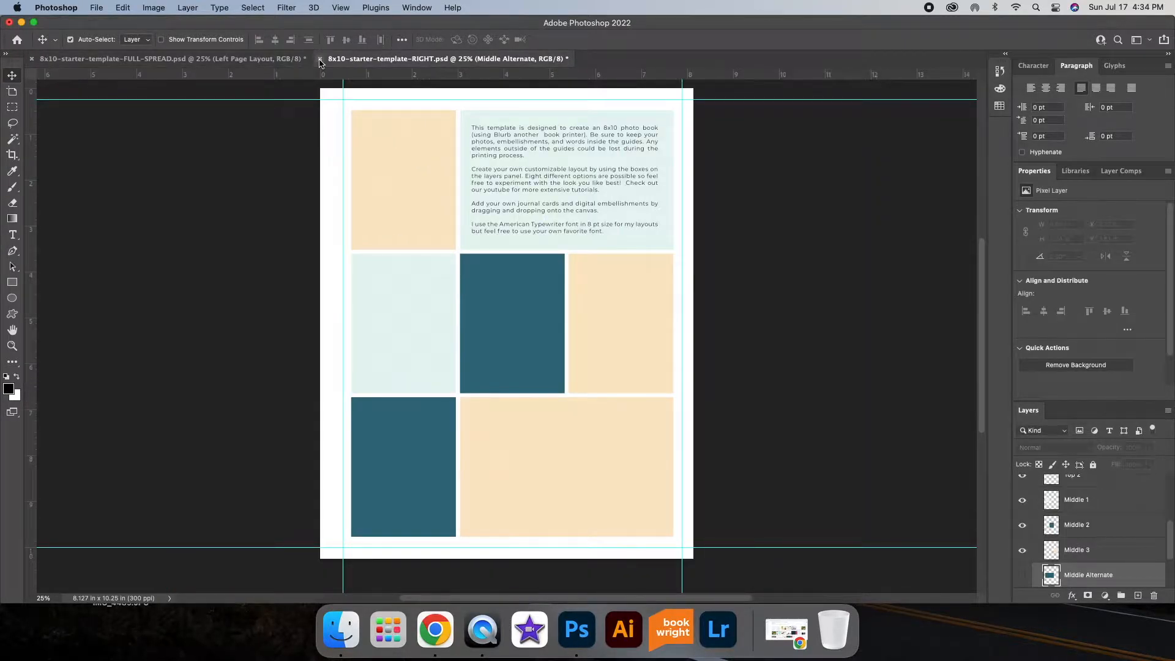
pyautogui.click(320, 59)
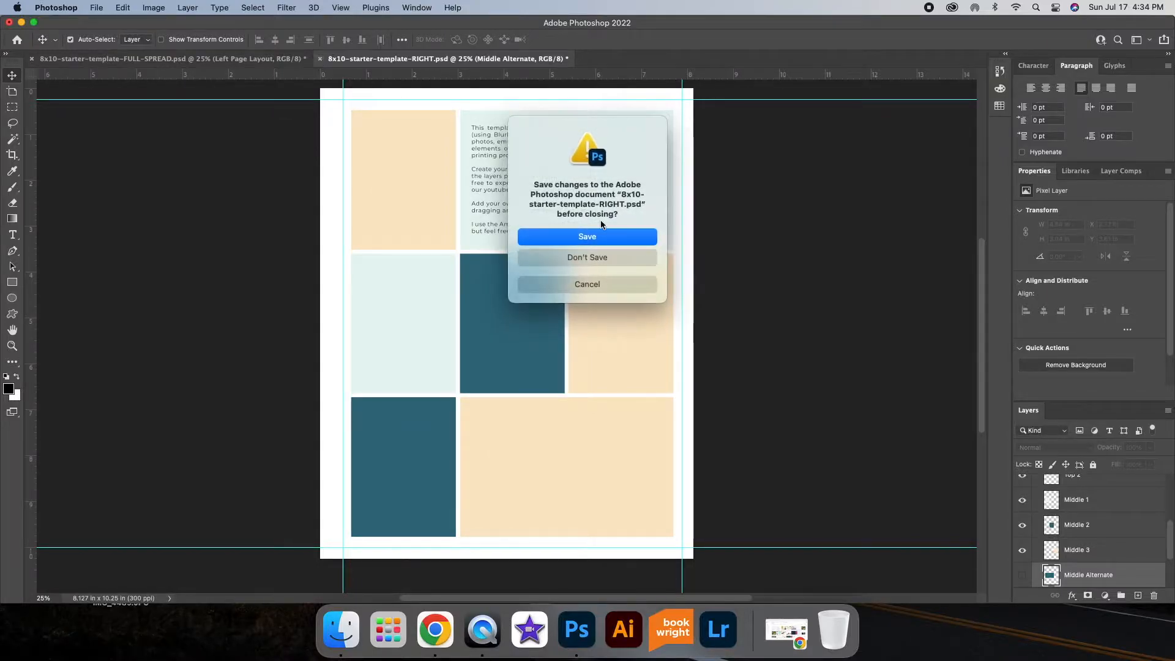
pyautogui.click(578, 259)
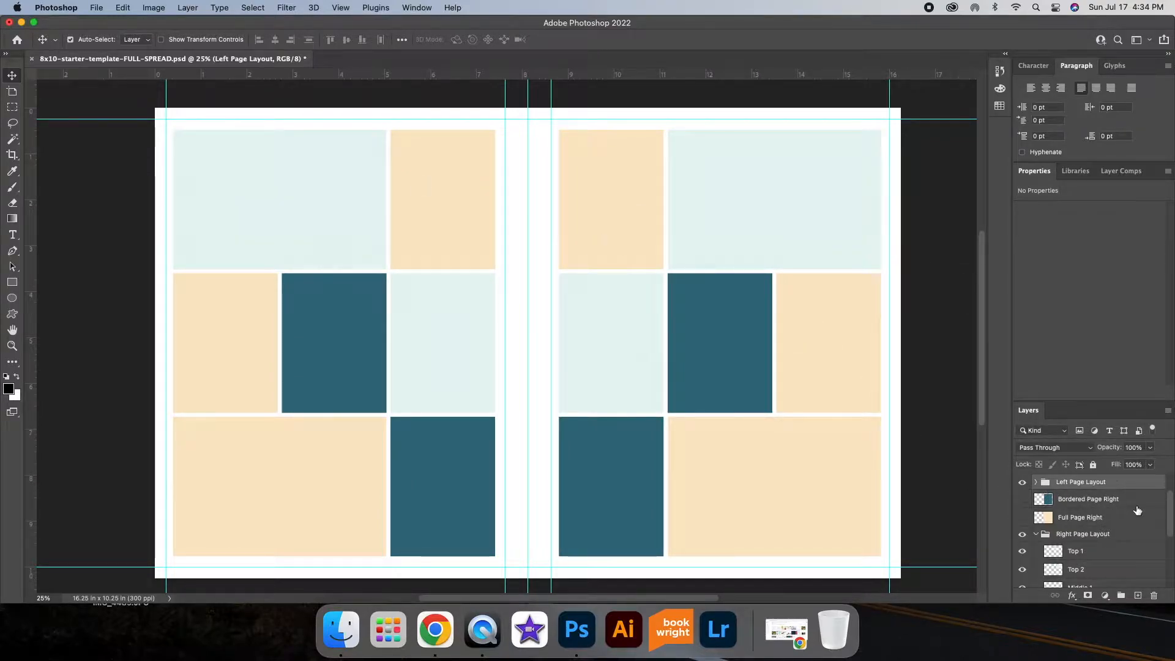
# Step: Enlarge the layer list and collapse the Right Page Layout group
pyautogui.scroll(2, 1055, 497)
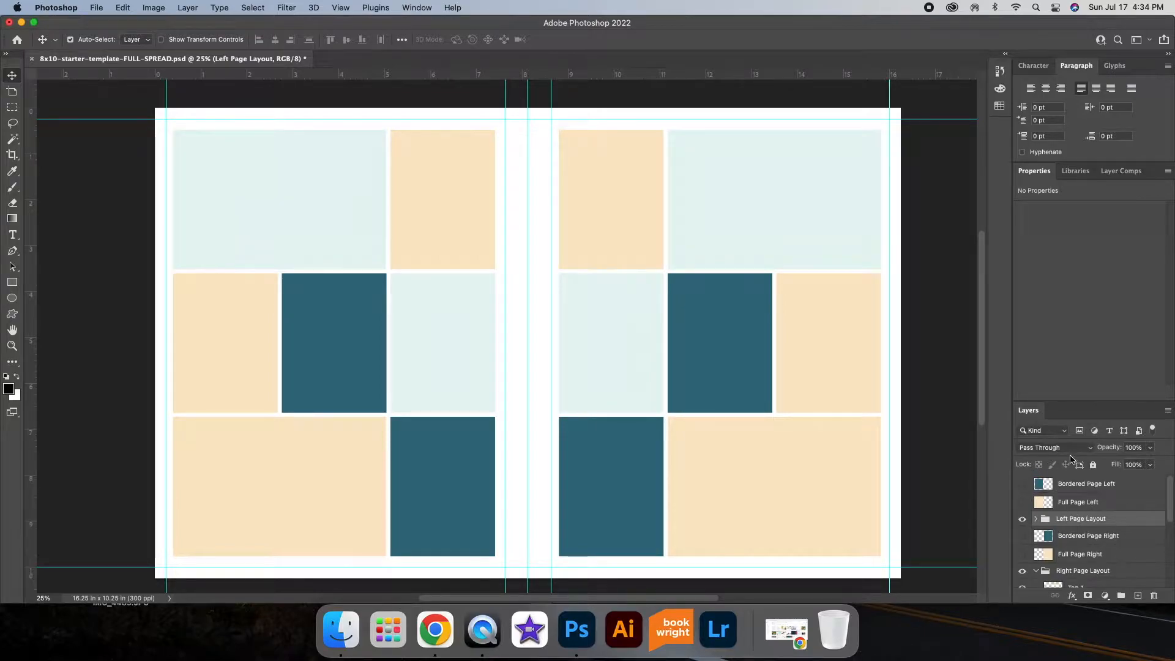
pyautogui.moveTo(1077, 401); pyautogui.dragTo(1071, 296)
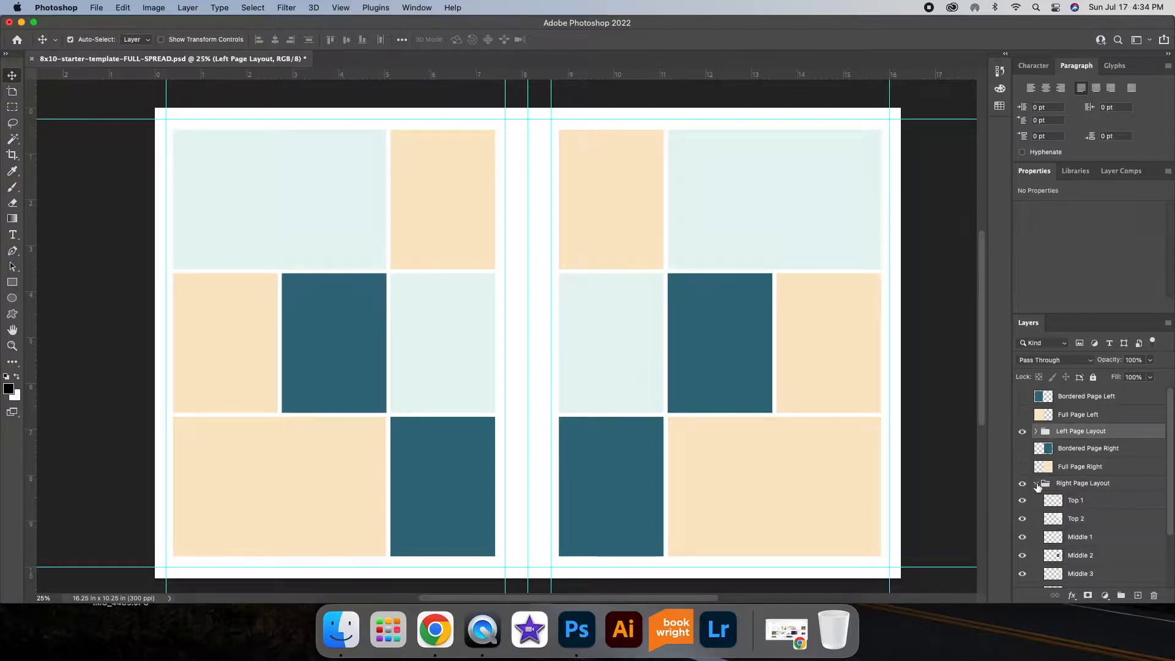
pyautogui.click(1036, 485)
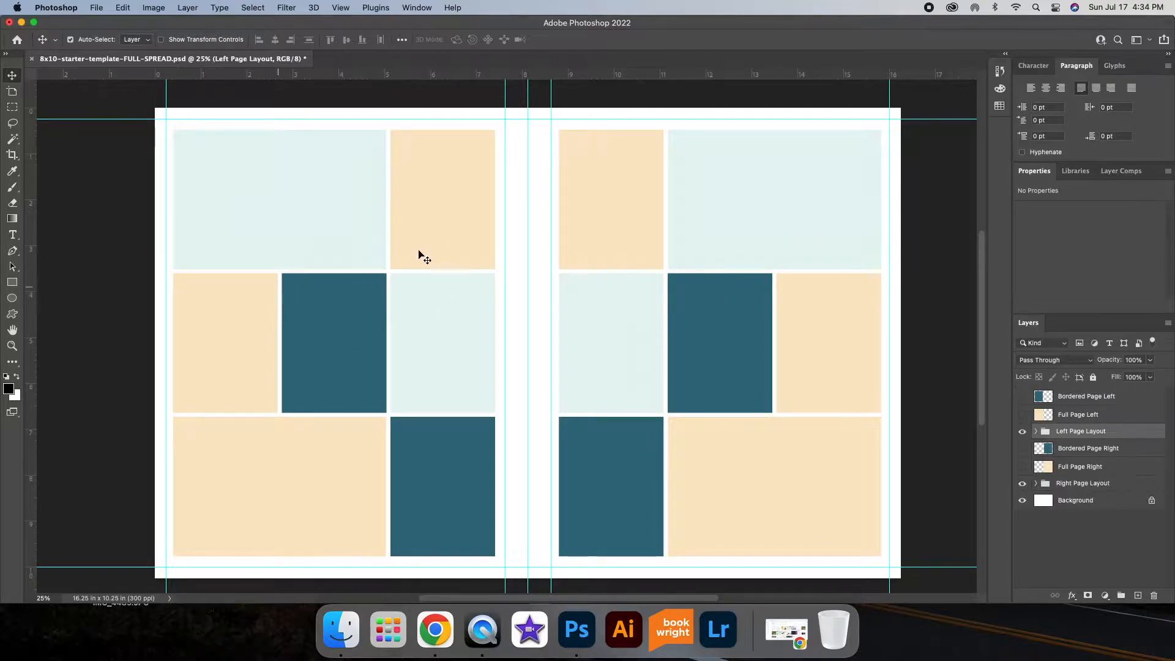
# Step: Preview the Bordered Page Left and Full Page Left alternatives one at a time, and bring back the Left Page Layout group
pyautogui.click(1022, 433)
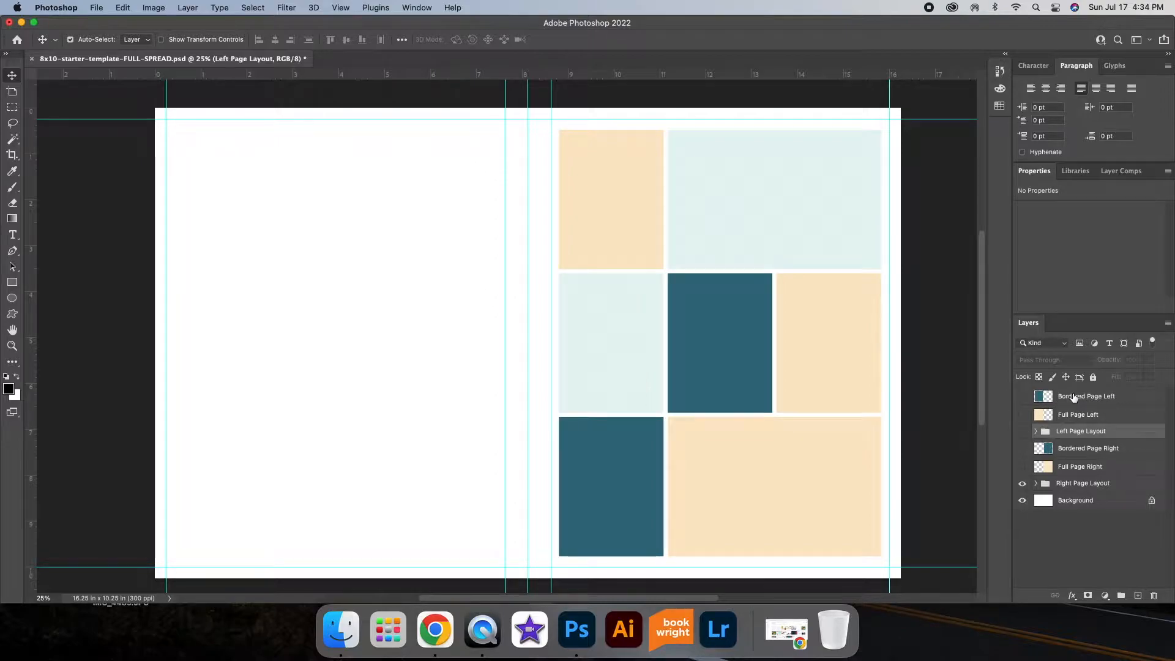
pyautogui.click(1023, 397)
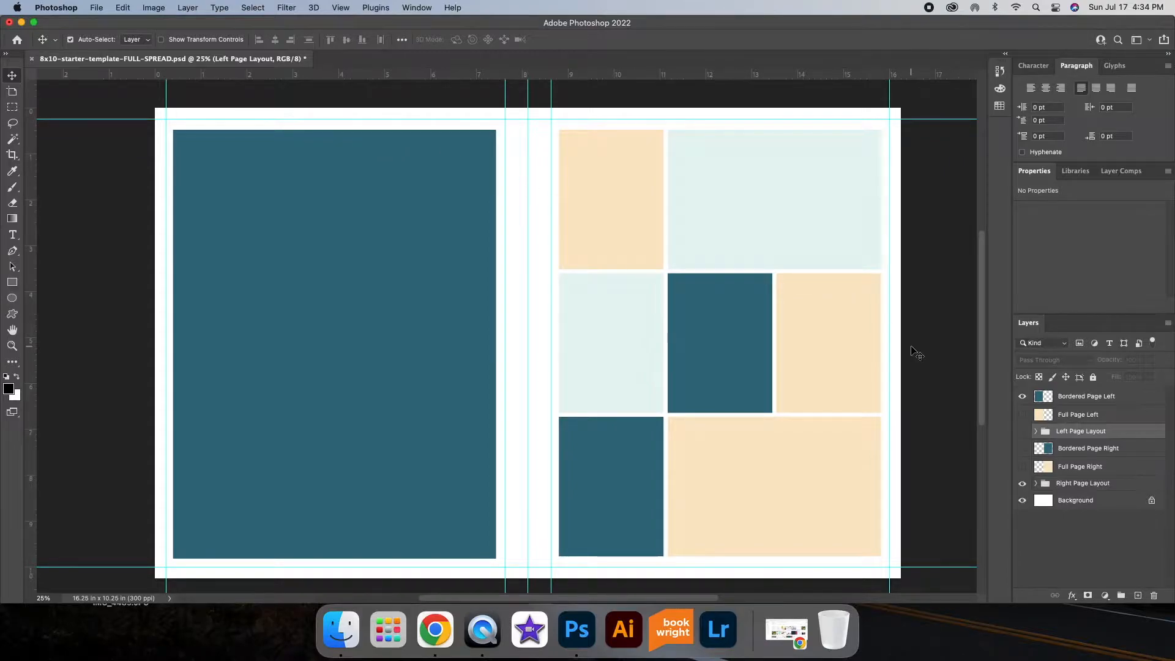
pyautogui.click(1022, 397)
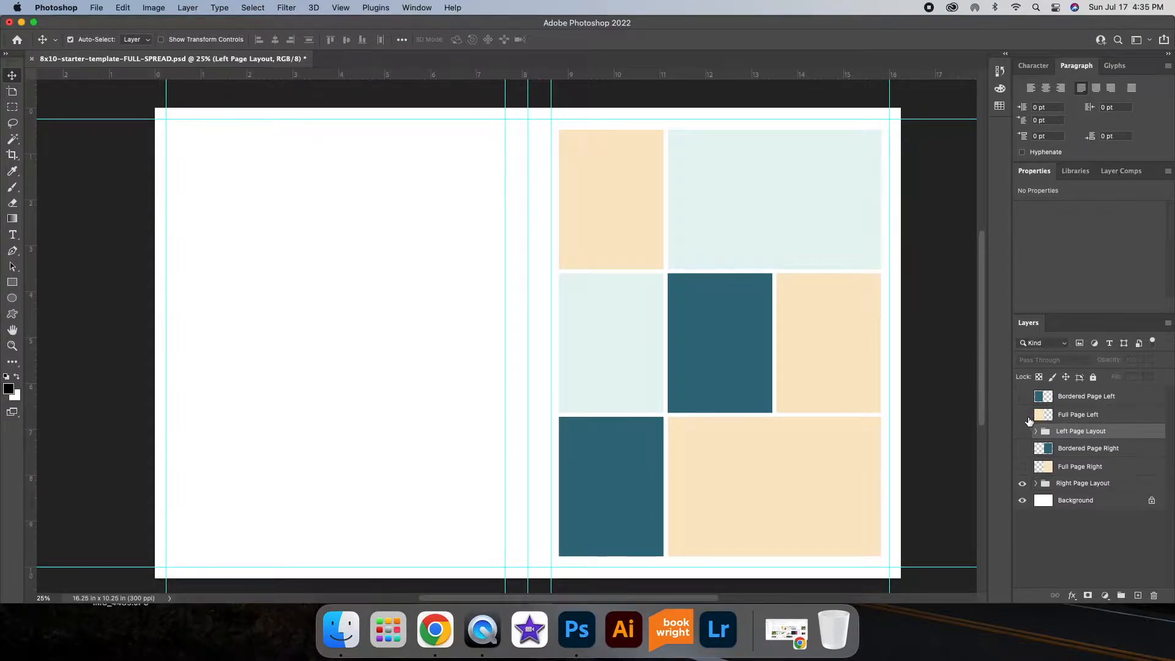
pyautogui.click(1021, 416)
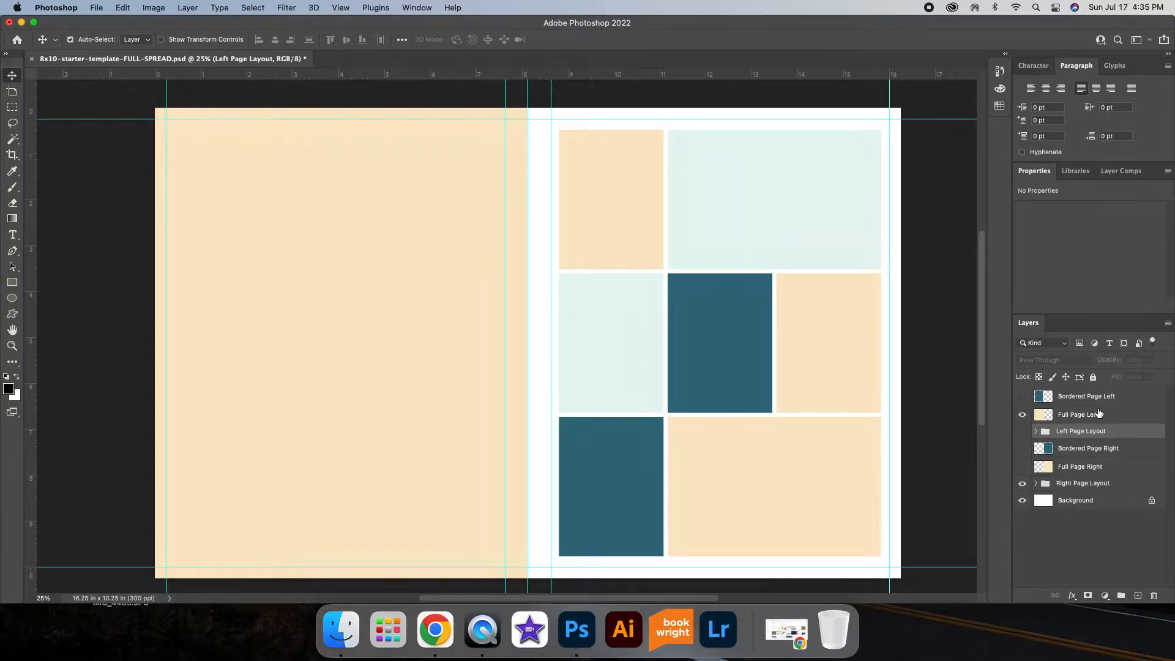
pyautogui.click(1022, 415)
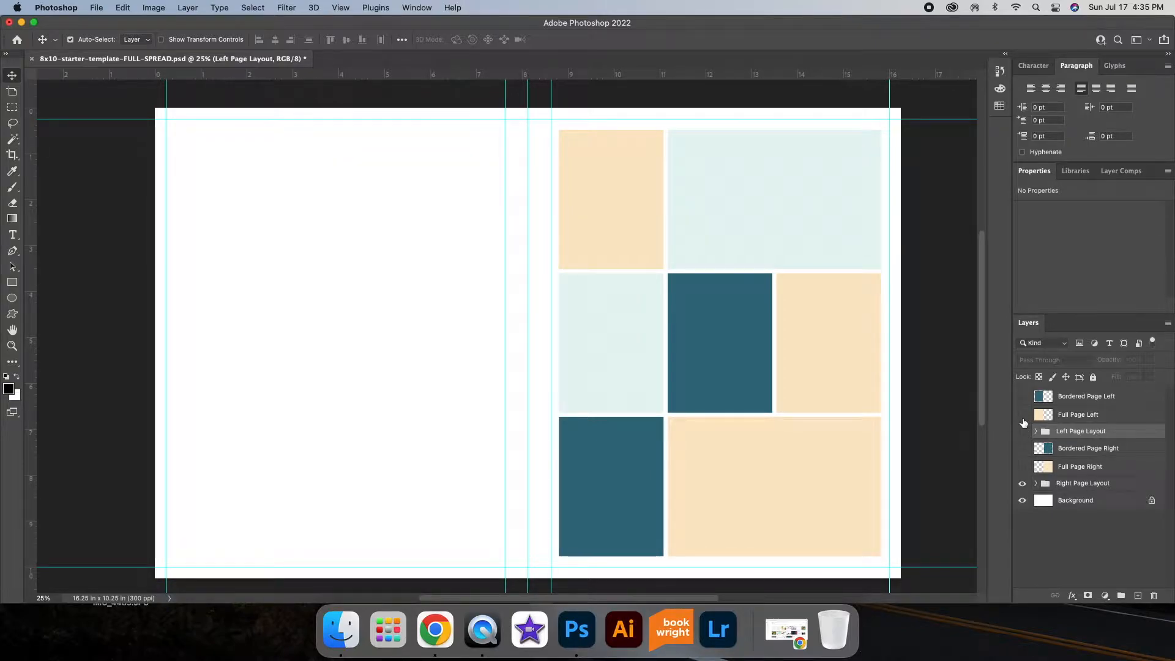
pyautogui.click(1022, 432)
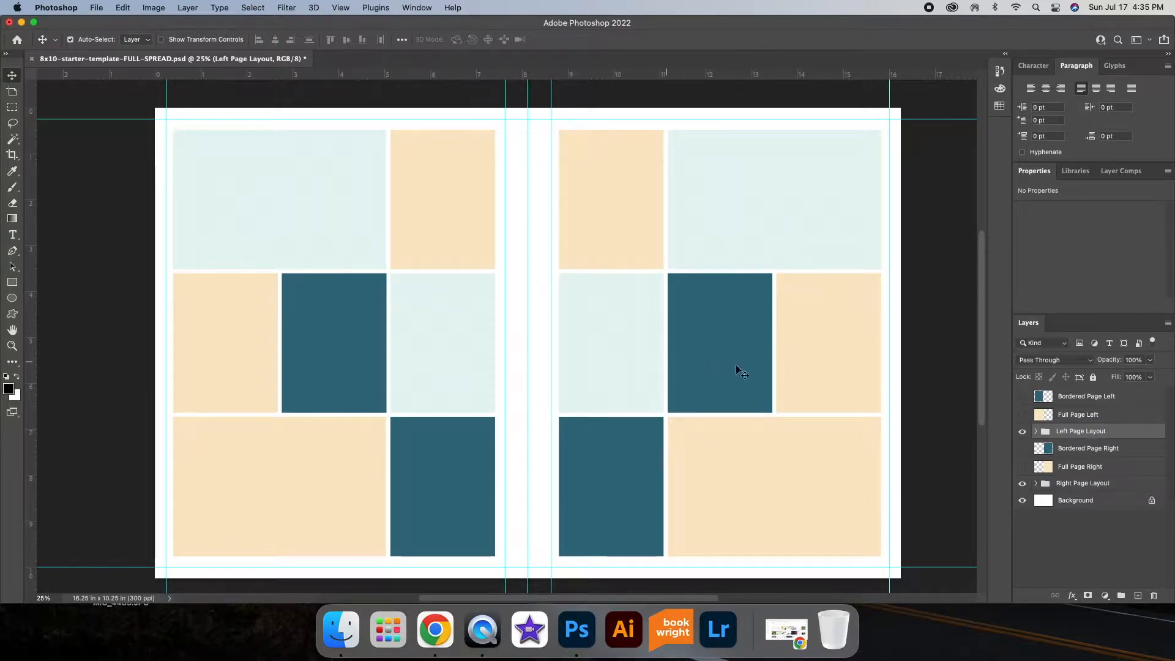
# Step: Expand the Left Page Layout group and select the Top 1 box on the left page
pyautogui.click(1036, 432)
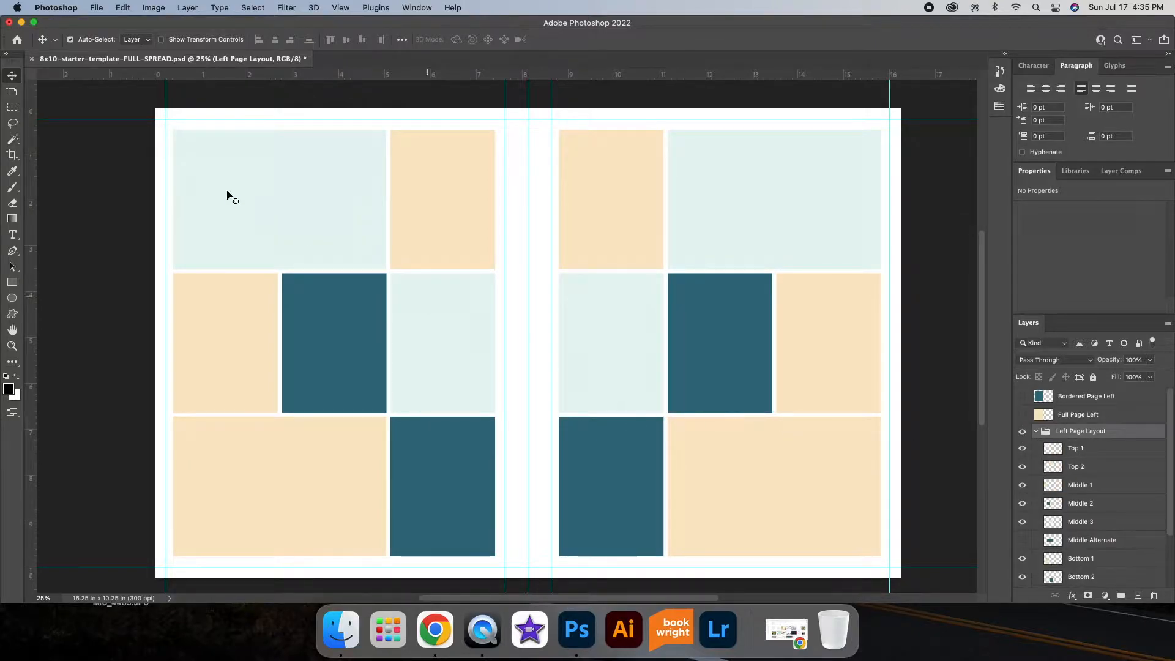
pyautogui.click(279, 204)
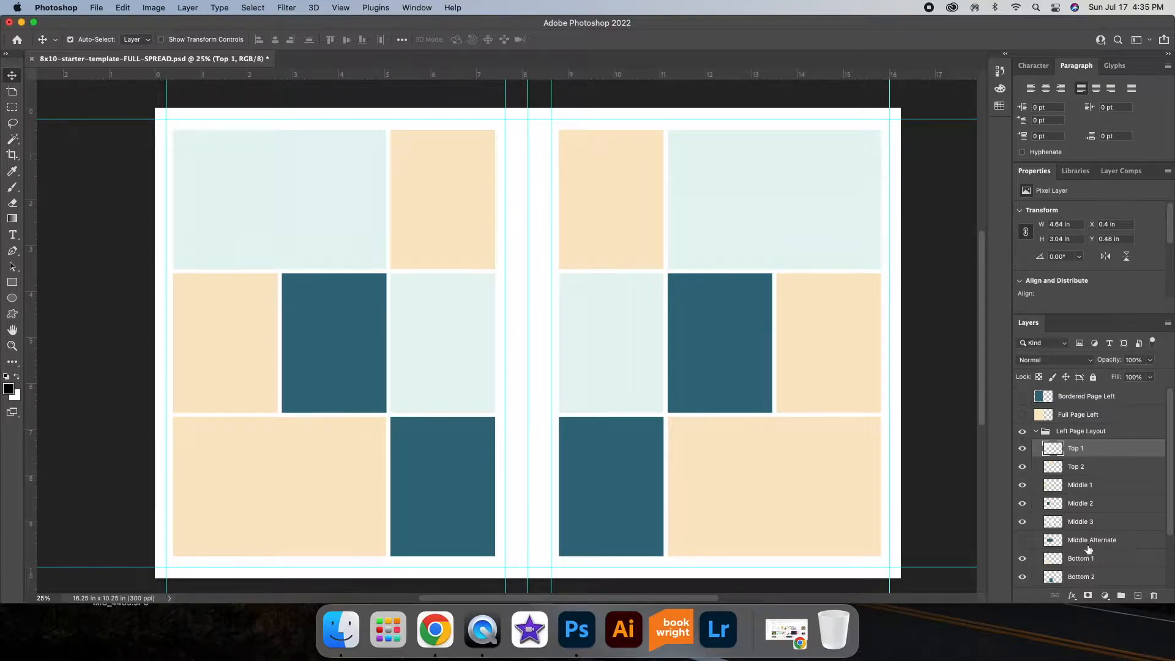
pyautogui.scroll(-1, 1113, 551)
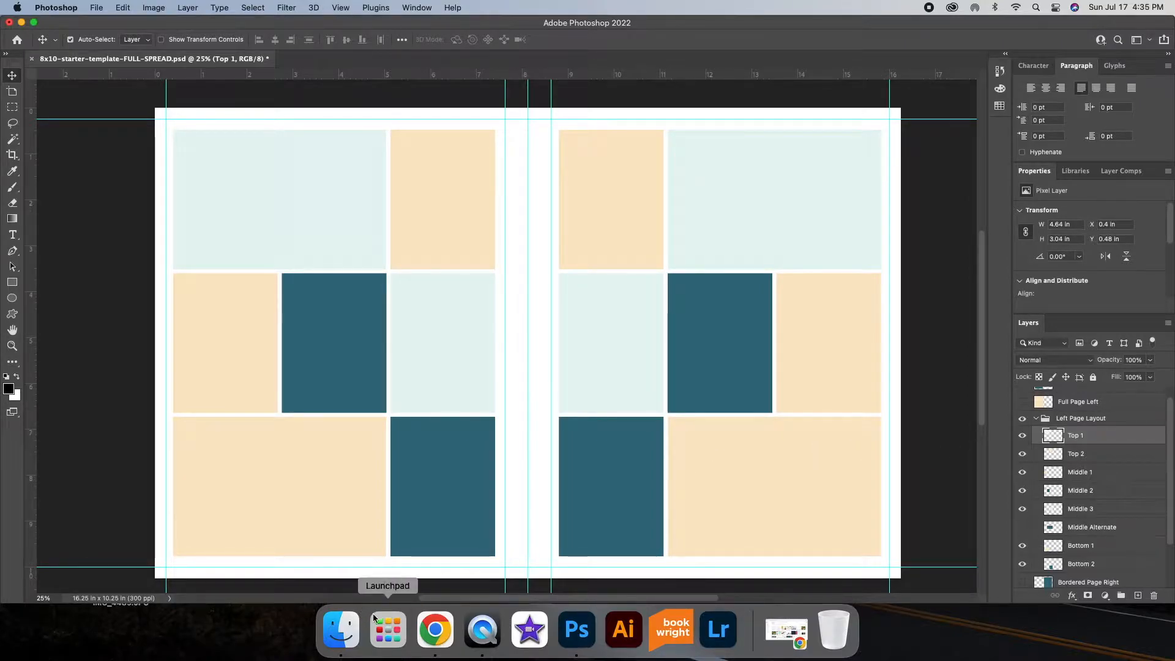
# Step: Switch to Finder and go back to the Week 5 photo folder
pyautogui.click(341, 629)
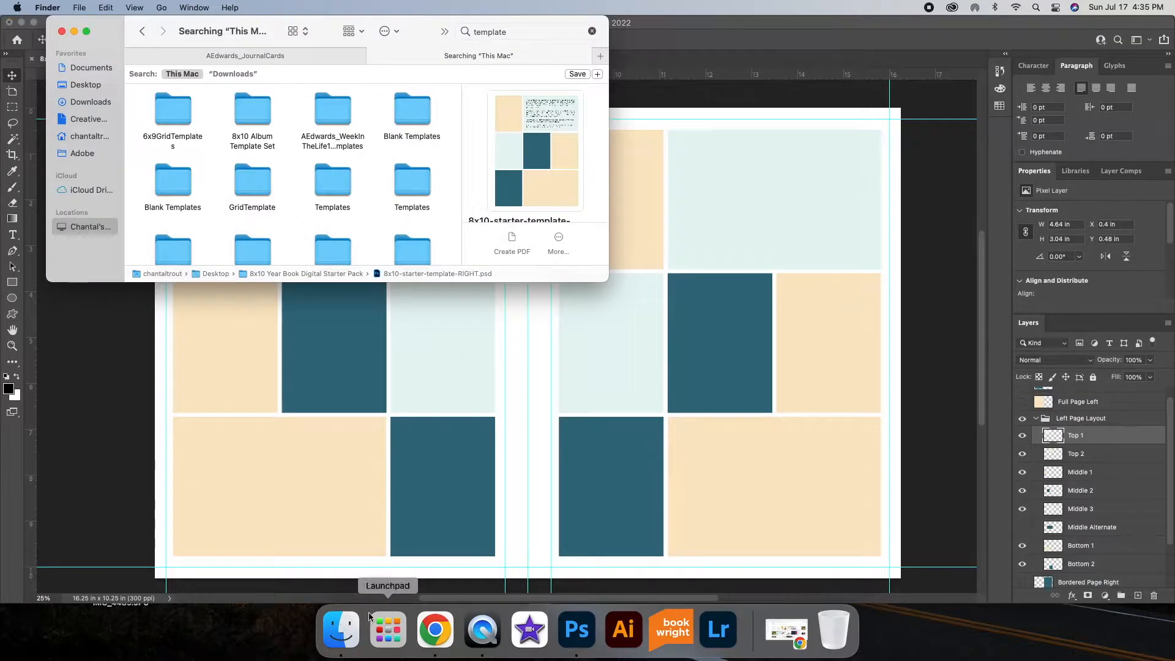
pyautogui.click(146, 30)
pyautogui.click(145, 30)
pyautogui.click(145, 31)
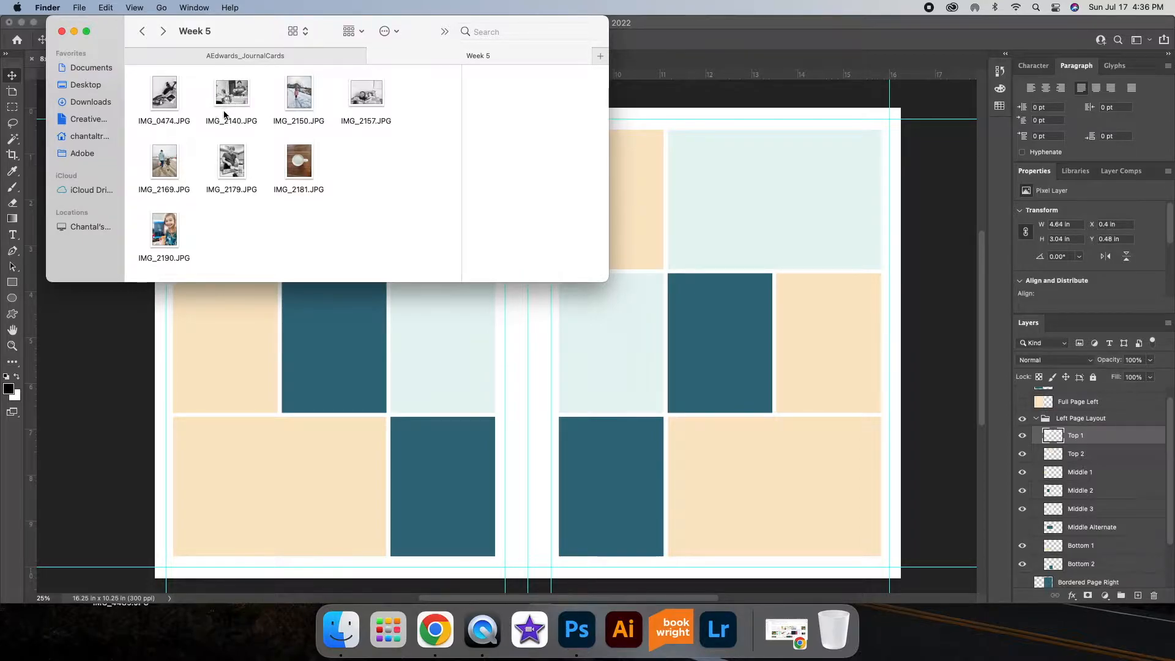
# Step: Place IMG_2140.JPG directly above the left page's Bottom 1 layer and scale it down to cover that box
pyautogui.click(300, 468)
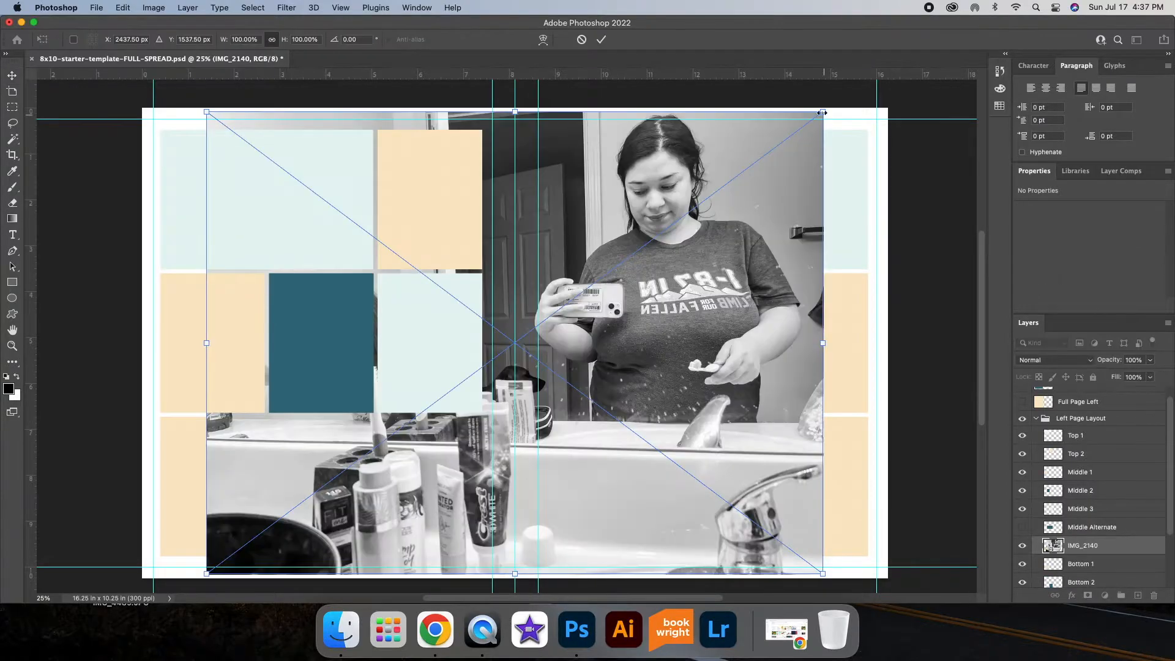
pyautogui.moveTo(822, 113); pyautogui.dragTo(551, 358)
pyautogui.moveTo(475, 438); pyautogui.dragTo(431, 443)
pyautogui.moveTo(490, 333); pyautogui.dragTo(392, 434)
pyautogui.press('Return')
# Step: Clip the IMG_2140 photo to the Bottom 1 box and fine-tune its position
pyautogui.rightClick(1115, 542)
pyautogui.click(1037, 527)
pyautogui.moveTo(328, 483); pyautogui.dragTo(328, 485)
# Step: Place IMG_2157.JPG over the right page's Top 2 box, scaled to about 4.99 × 3.74 in
pyautogui.click(760, 199)
pyautogui.click(341, 629)
pyautogui.moveTo(361, 91); pyautogui.dragTo(716, 153)
pyautogui.moveTo(637, 318); pyautogui.dragTo(674, 314)
pyautogui.moveTo(234, 575); pyautogui.dragTo(632, 275)
pyautogui.press('Return')
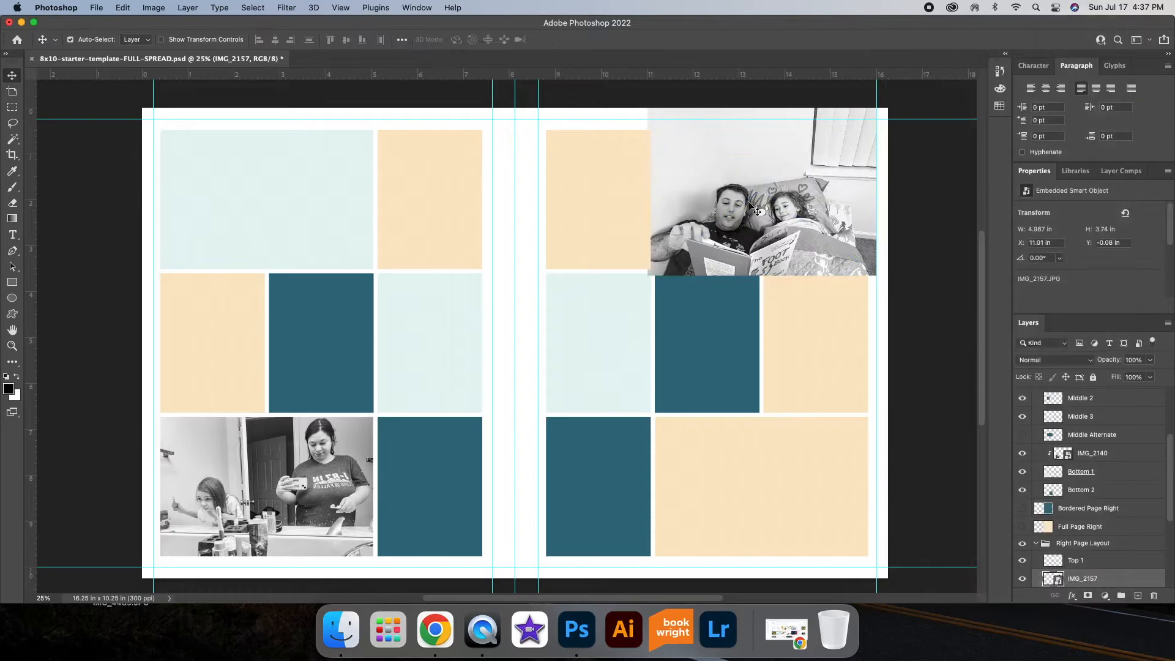
# Step: Clip the IMG_2157 photo to the Top 2 box and scale it up to crop it more tightly
pyautogui.rightClick(1108, 579)
pyautogui.click(1037, 526)
pyautogui.click(123, 7)
pyautogui.click(153, 265)
pyautogui.moveTo(648, 100); pyautogui.dragTo(606, 79)
pyautogui.click(603, 41)
# Step: Preview IMG_2150, IMG_2190 and IMG_0474 in Finder's Week 5 folder to choose the next photo
pyautogui.click(723, 440)
pyautogui.click(341, 629)
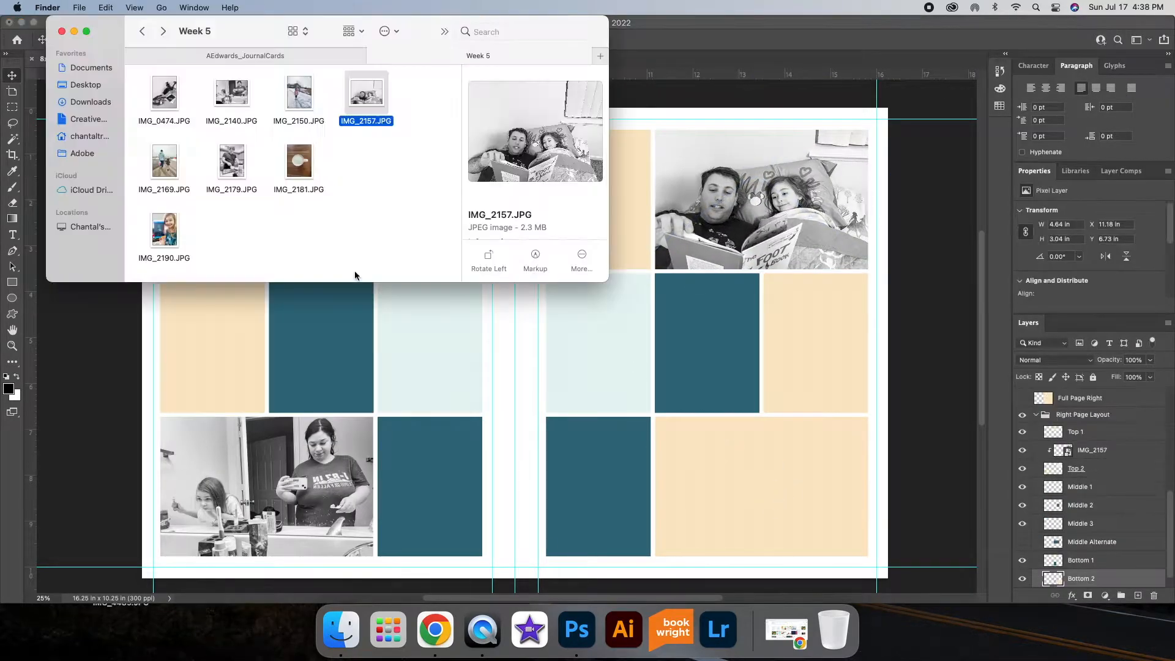
pyautogui.click(296, 93)
pyautogui.click(164, 230)
pyautogui.click(164, 93)
pyautogui.click(303, 95)
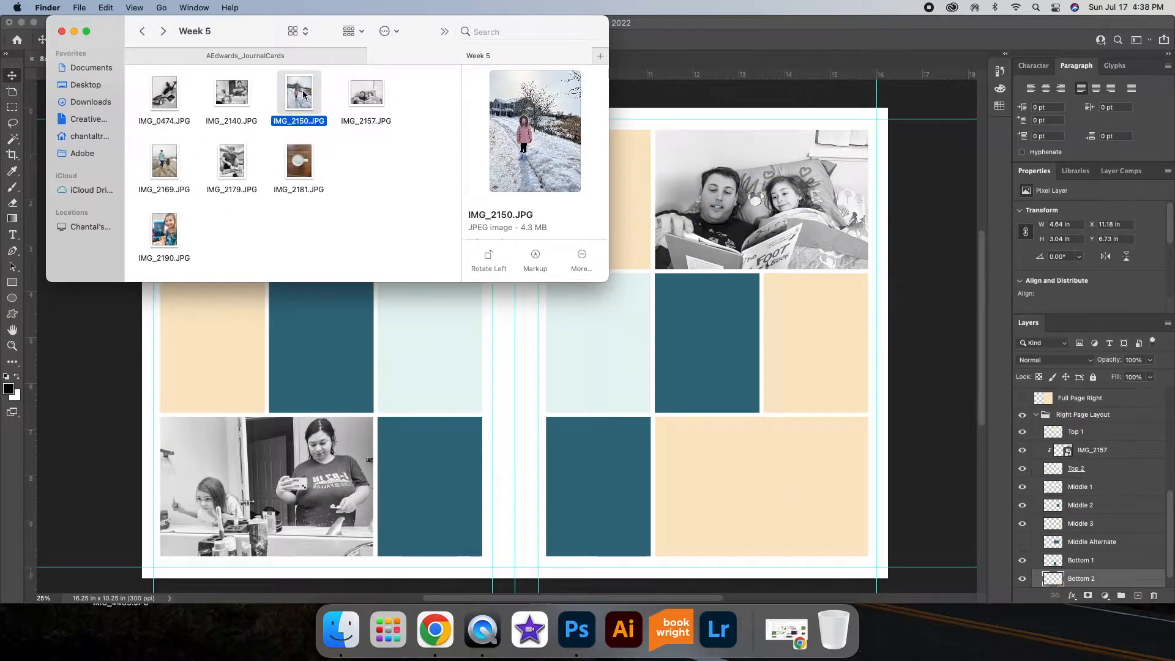
# Step: Place IMG_2150.JPG over the left page's Middle 1 box at about 4.19 × 5.58 in and clip it to the box
pyautogui.click(311, 324)
pyautogui.click(202, 325)
pyautogui.click(341, 630)
pyautogui.moveTo(303, 94); pyautogui.dragTo(213, 268)
pyautogui.moveTo(672, 93); pyautogui.dragTo(603, 280)
pyautogui.moveTo(526, 416); pyautogui.dragTo(242, 335)
pyautogui.moveTo(318, 483); pyautogui.dragTo(297, 456)
pyautogui.click(601, 40)
pyautogui.rightClick(1130, 396)
pyautogui.click(1019, 491)
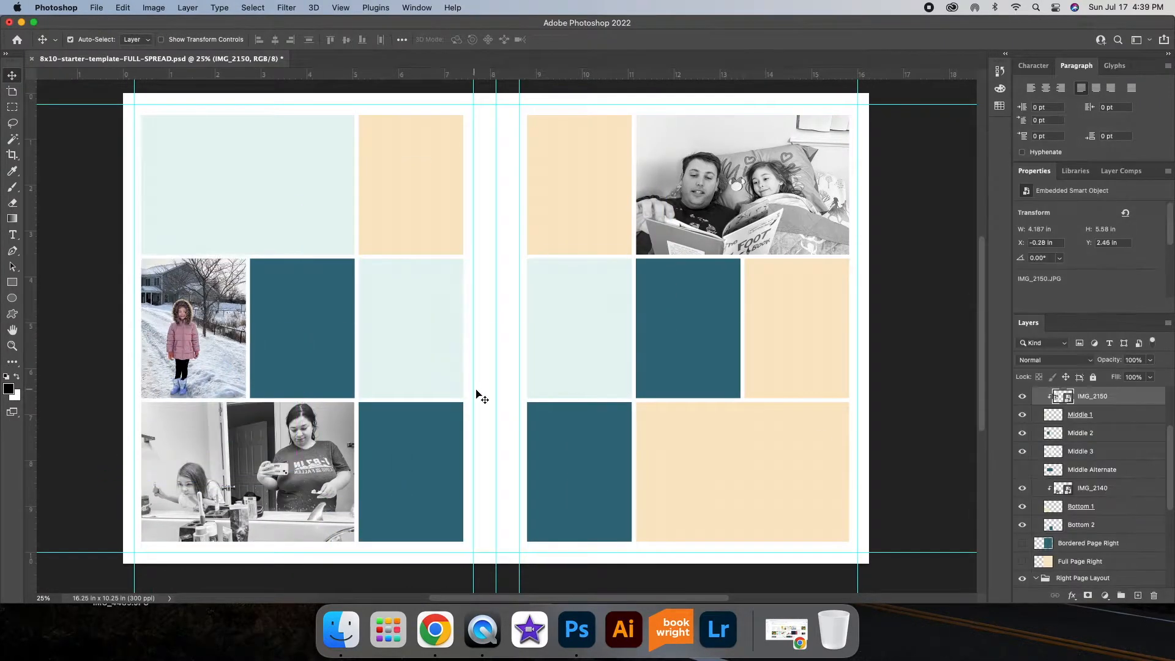
# Step: Place IMG_0474.JPG over the left page's Middle 3 box at about 2.4 × 3.2 in and clip it to the box
pyautogui.click(411, 330)
pyautogui.click(341, 629)
pyautogui.moveTo(164, 93); pyautogui.dragTo(417, 343)
pyautogui.moveTo(672, 93); pyautogui.dragTo(475, 358)
pyautogui.moveTo(310, 459); pyautogui.dragTo(351, 407)
pyautogui.click(601, 40)
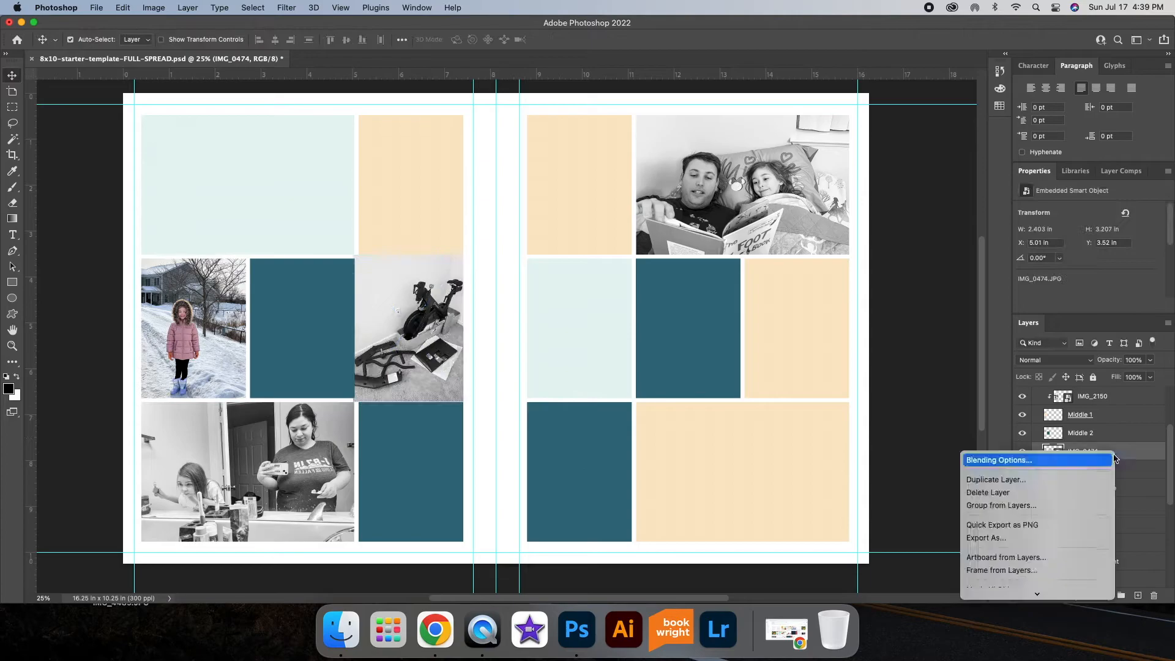
pyautogui.rightClick(1115, 454)
pyautogui.click(1010, 490)
# Step: Place IMG_2169.JPG over the right page's Middle 2 box, scale it to frame both people, and clip it to the box
pyautogui.click(341, 629)
pyautogui.click(688, 330)
pyautogui.click(341, 629)
pyautogui.moveTo(164, 162); pyautogui.dragTo(673, 343)
pyautogui.moveTo(489, 343); pyautogui.dragTo(686, 348)
pyautogui.moveTo(868, 84); pyautogui.dragTo(725, 277)
pyautogui.moveTo(593, 476); pyautogui.dragTo(708, 343)
pyautogui.moveTo(826, 138); pyautogui.dragTo(760, 224)
pyautogui.click(601, 40)
pyautogui.rightClick(1119, 578)
pyautogui.click(1013, 490)
# Step: Place IMG_2179.JPG over the right page's Bottom 1 box, scale it down to fit, and clip it to the box
pyautogui.click(341, 629)
pyautogui.click(232, 162)
pyautogui.click(578, 456)
pyautogui.click(341, 629)
pyautogui.moveTo(232, 161); pyautogui.dragTo(490, 367)
pyautogui.moveTo(320, 78); pyautogui.dragTo(520, 344)
pyautogui.moveTo(597, 453); pyautogui.dragTo(603, 442)
pyautogui.moveTo(680, 333); pyautogui.dragTo(640, 386)
pyautogui.click(601, 40)
pyautogui.rightClick(1132, 579)
pyautogui.click(1028, 354)
# Step: Nudge the IMG_2150 photo slightly upward within the left page's Middle 1 box
pyautogui.moveTo(193, 320); pyautogui.dragTo(194, 314)
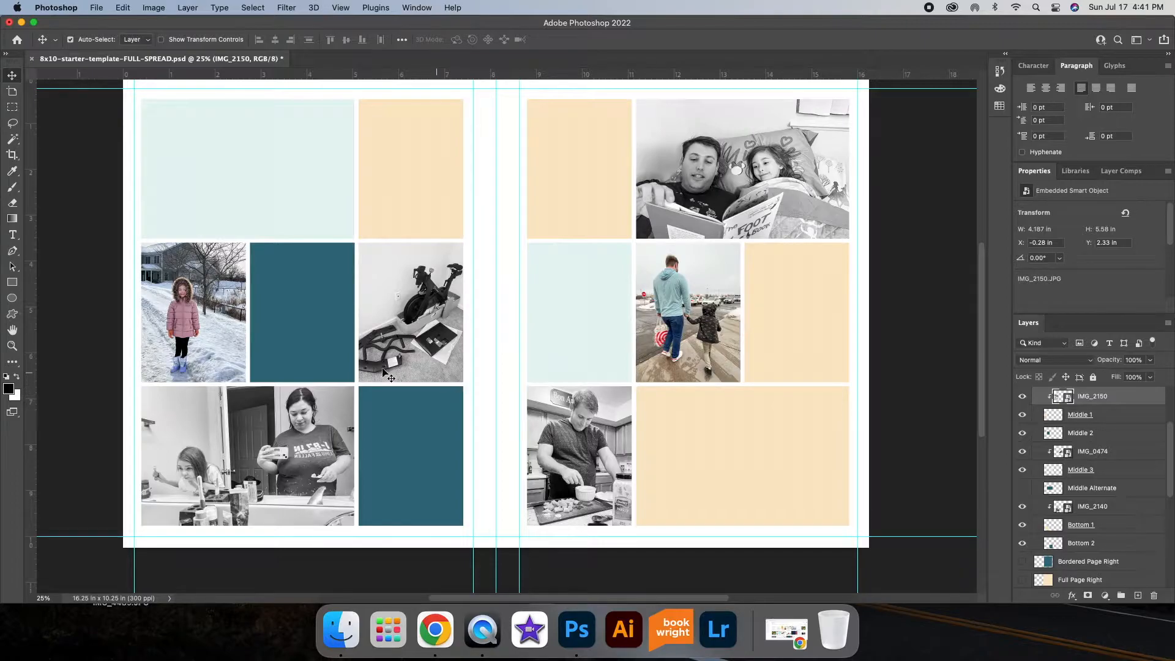
pyautogui.click(281, 219)
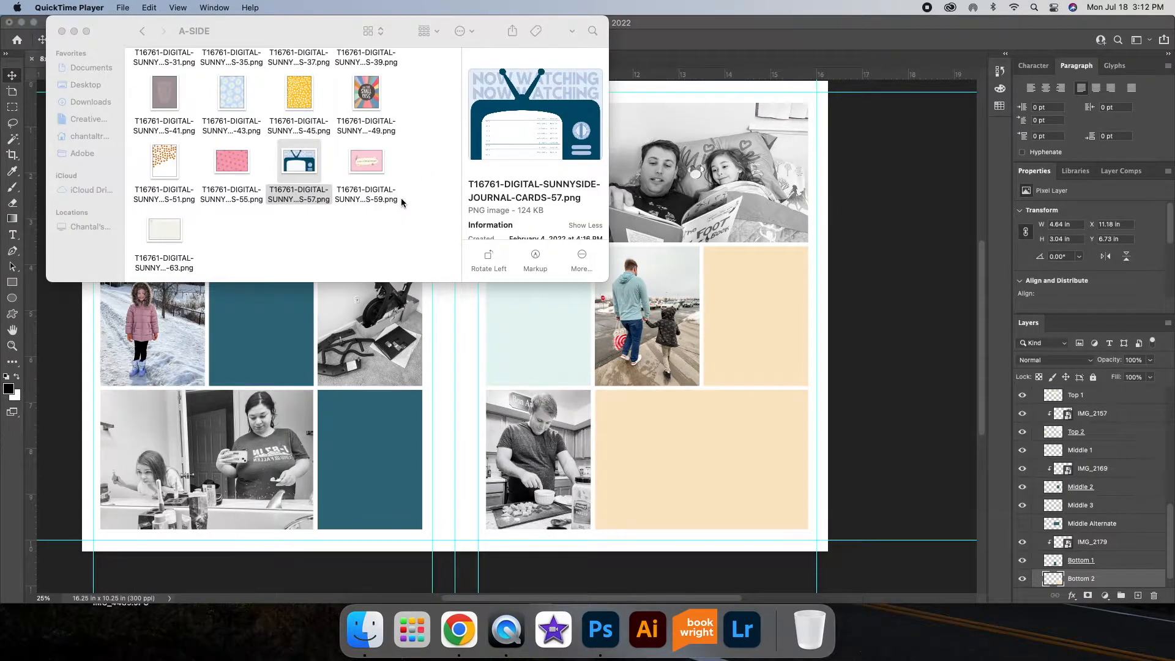
# Step: Place T16761-DIGITAL-SUNNYSIDE-JOURNAL-CARDS-57.png over the right page's Bottom 2 box, scaled to about 72%
pyautogui.click(722, 449)
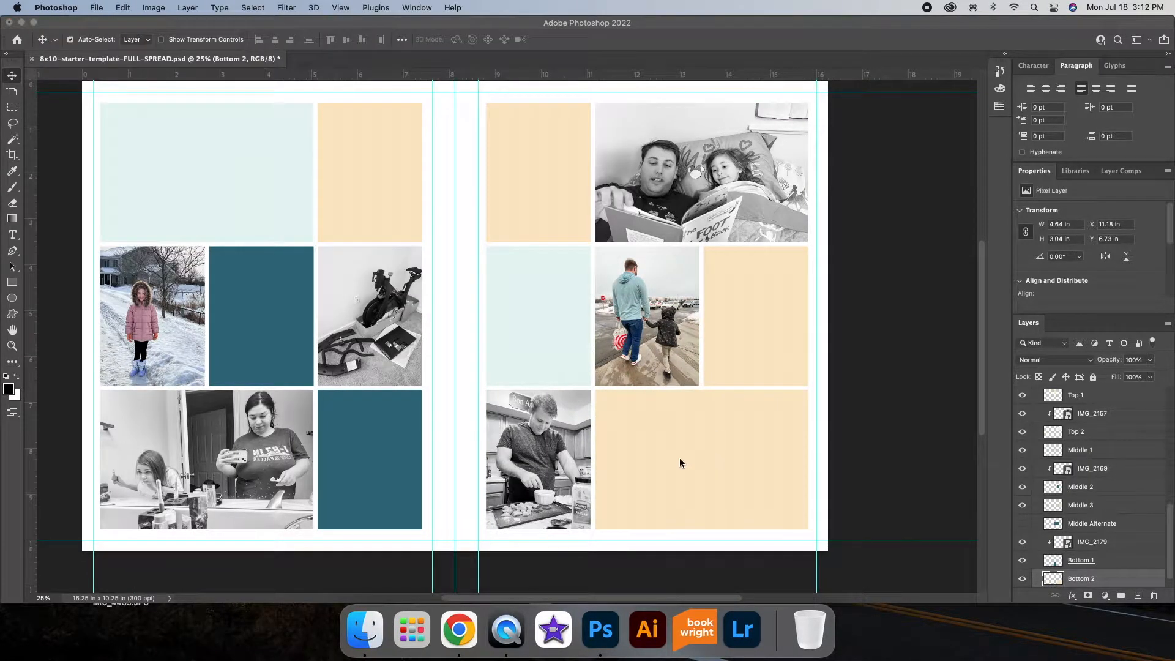
pyautogui.hscroll(-1, 690, 458)
pyautogui.click(366, 631)
pyautogui.click(294, 162)
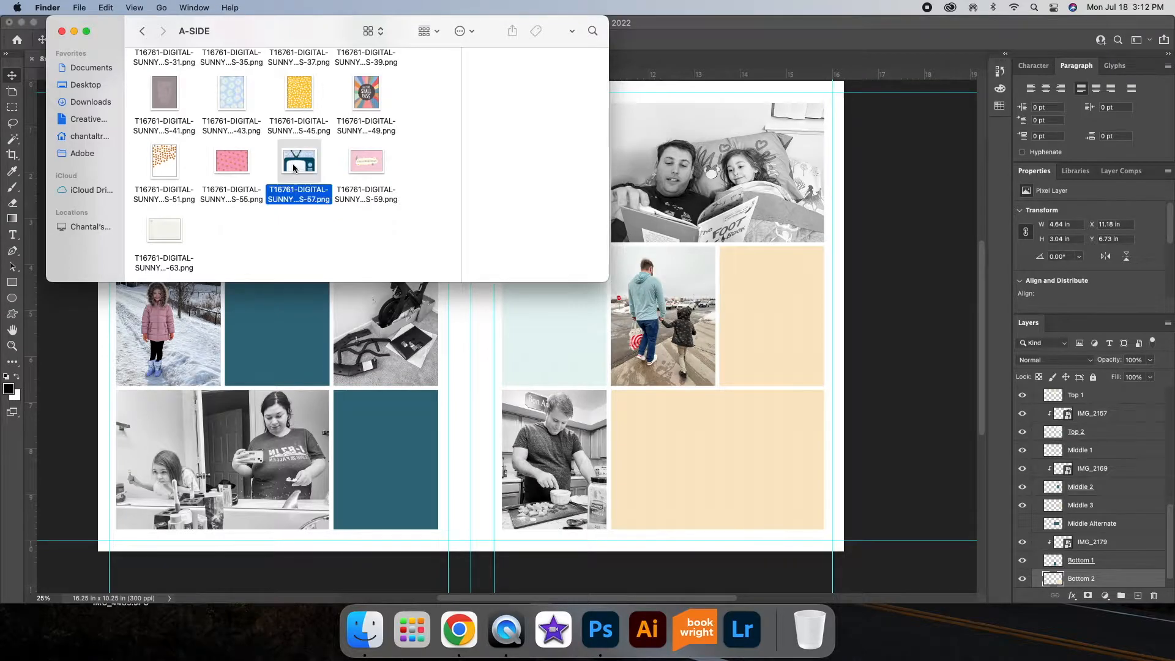
pyautogui.moveTo(294, 162); pyautogui.dragTo(681, 438)
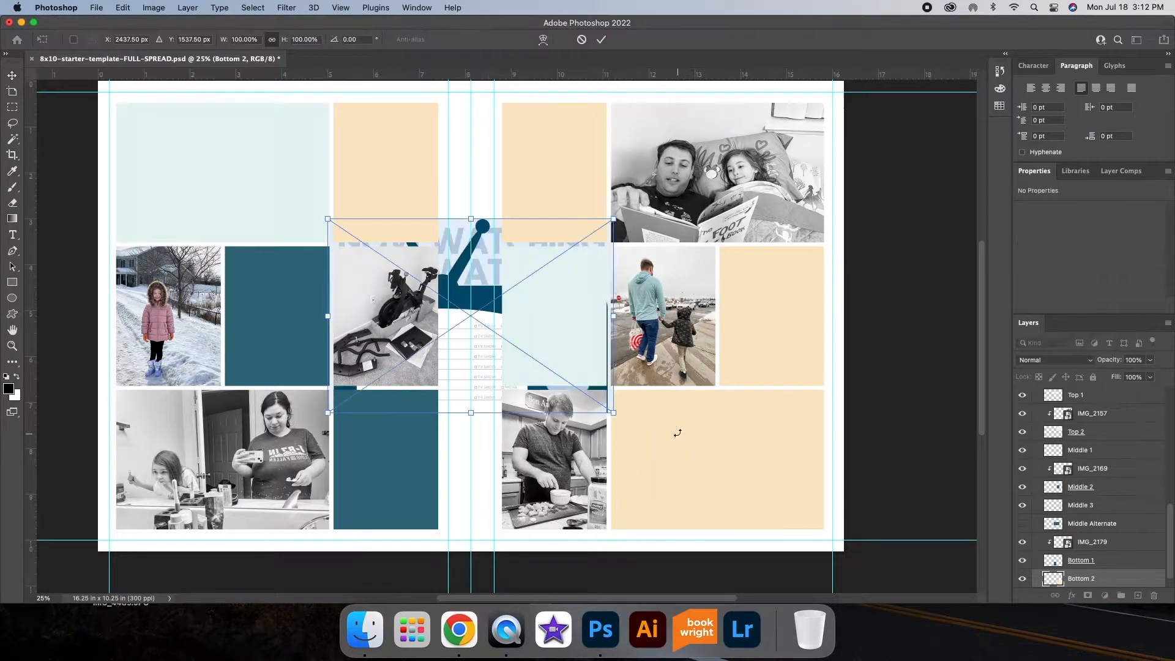
pyautogui.moveTo(461, 298); pyautogui.dragTo(744, 418)
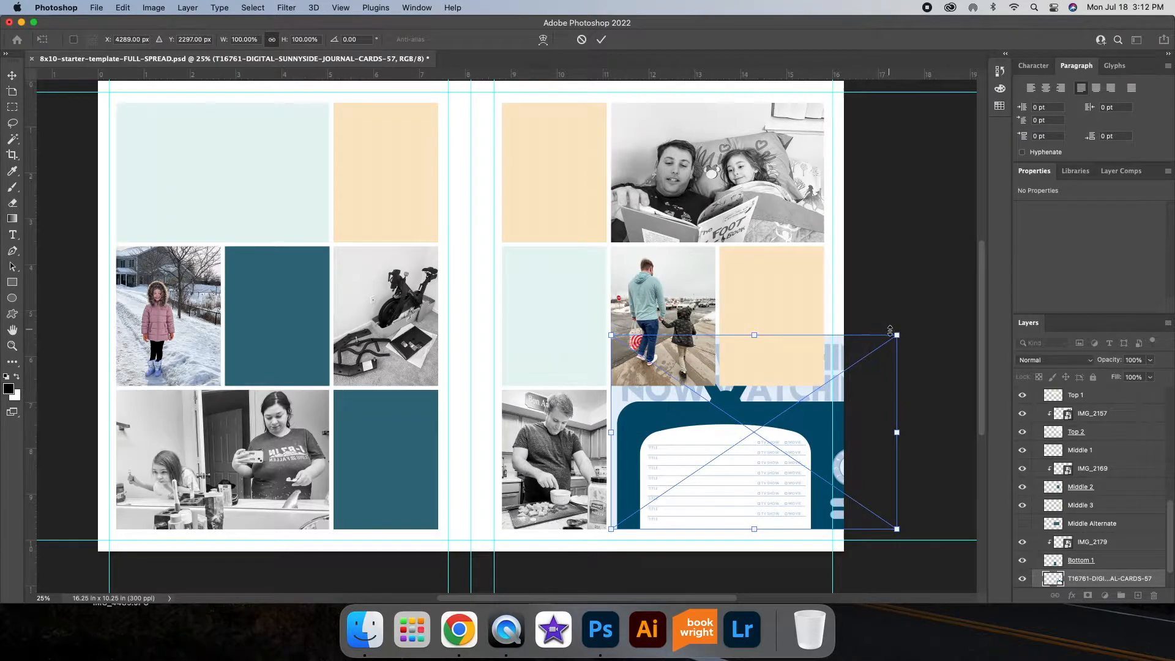
pyautogui.moveTo(897, 335); pyautogui.dragTo(827, 406)
pyautogui.click(600, 41)
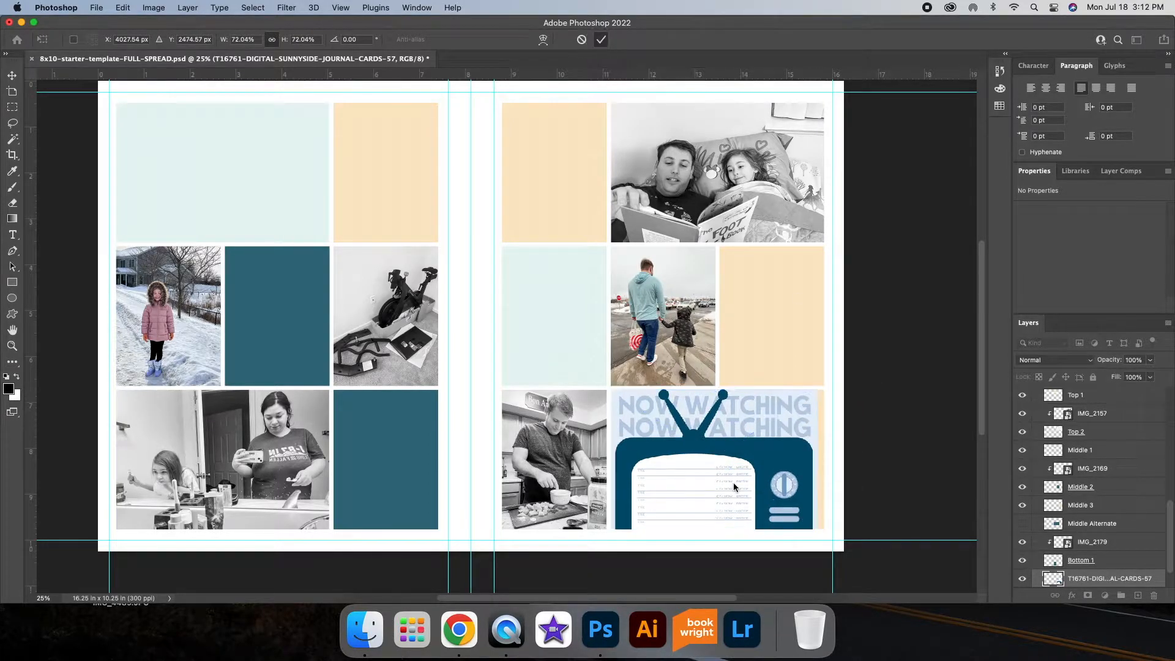
pyautogui.moveTo(739, 480); pyautogui.dragTo(737, 473)
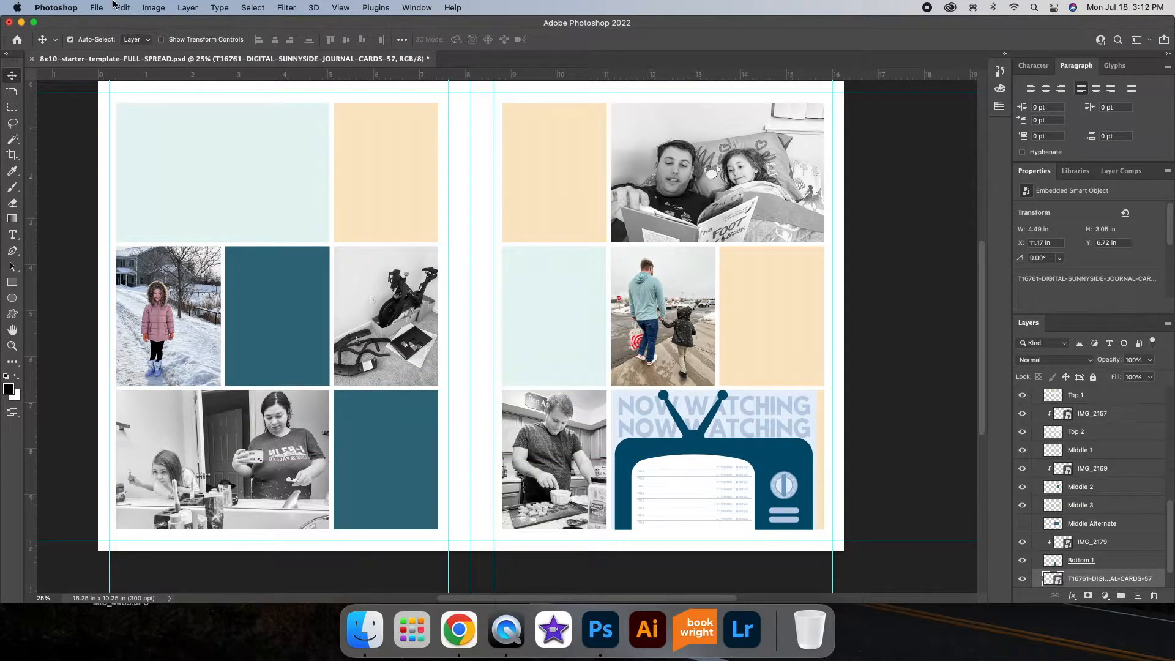
# Step: Scale the Now Watching journal card to about 75% so it fills the right page's Bottom 2 box, and clip it to the box
pyautogui.click(120, 7)
pyautogui.moveTo(251, 278)
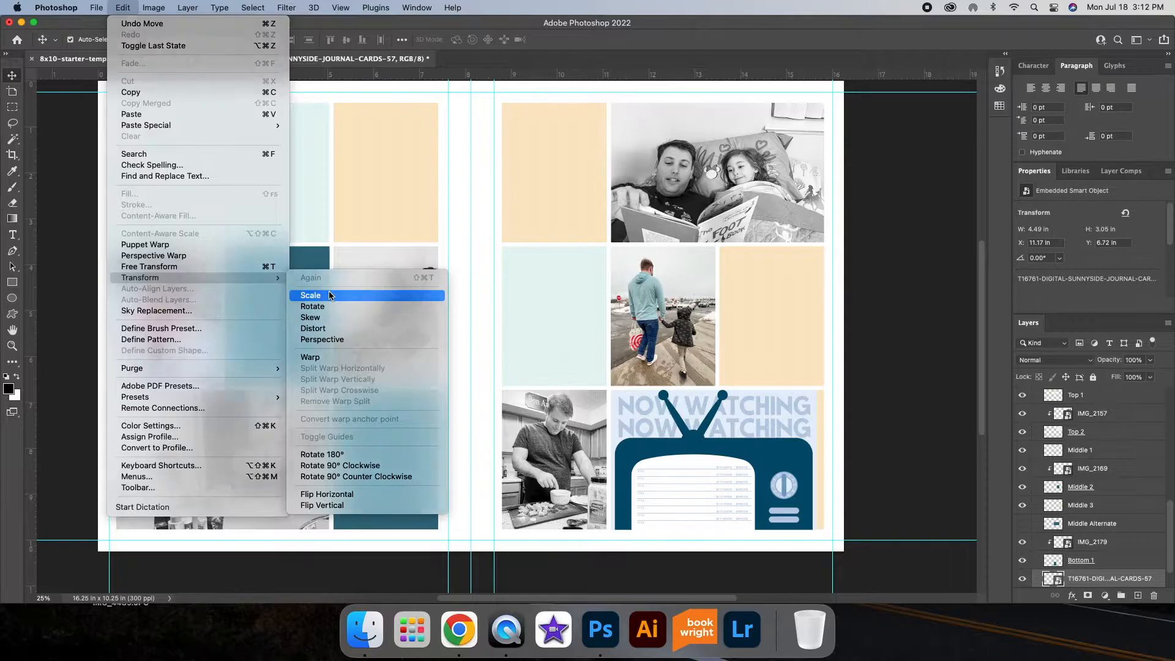
pyautogui.click(330, 296)
pyautogui.moveTo(821, 388); pyautogui.dragTo(829, 376)
pyautogui.click(601, 39)
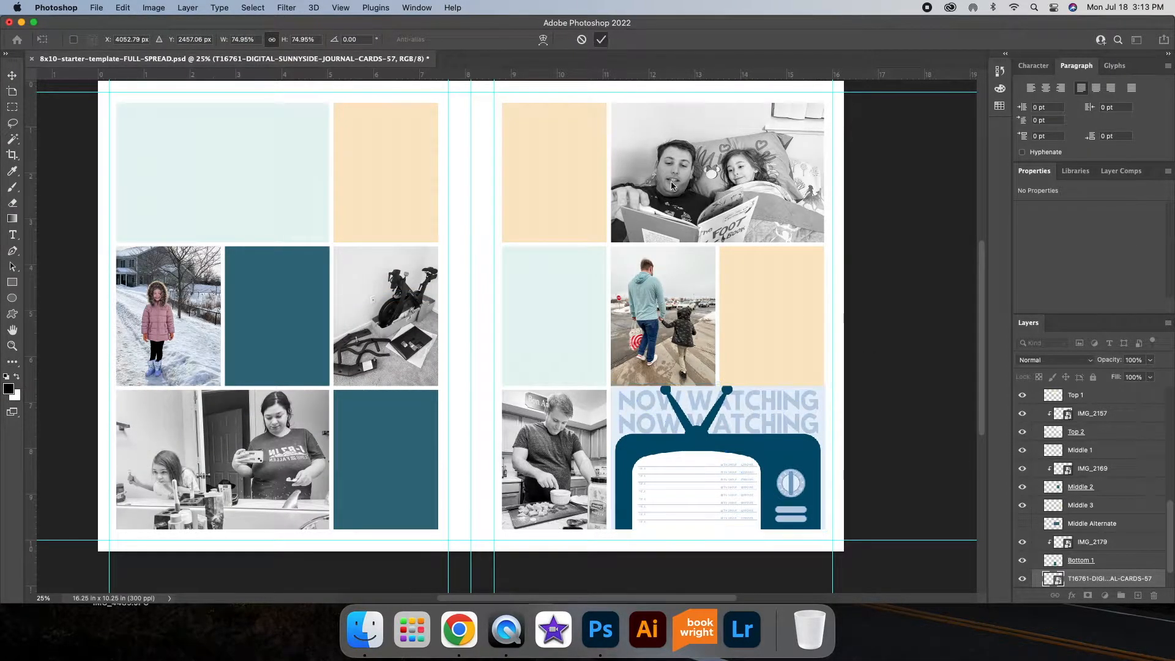
pyautogui.rightClick(1126, 580)
pyautogui.click(1116, 353)
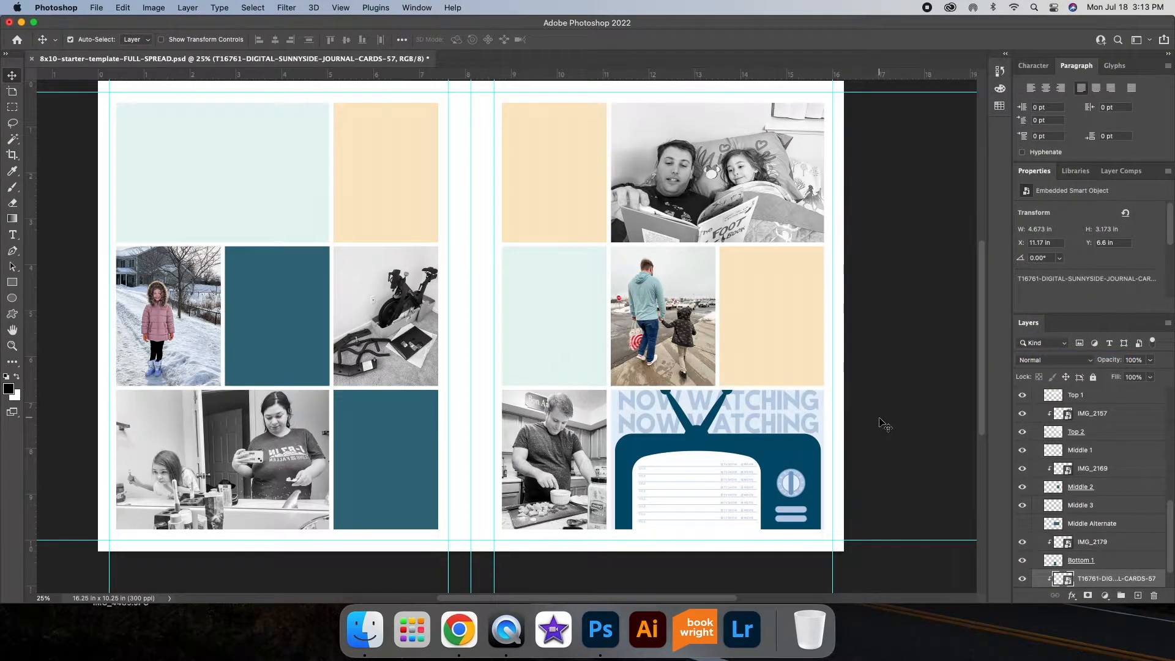
# Step: Shift the Now Watching card down within the Bottom 2 box to a Y position of about 6.73 in
pyautogui.press('super+equal')
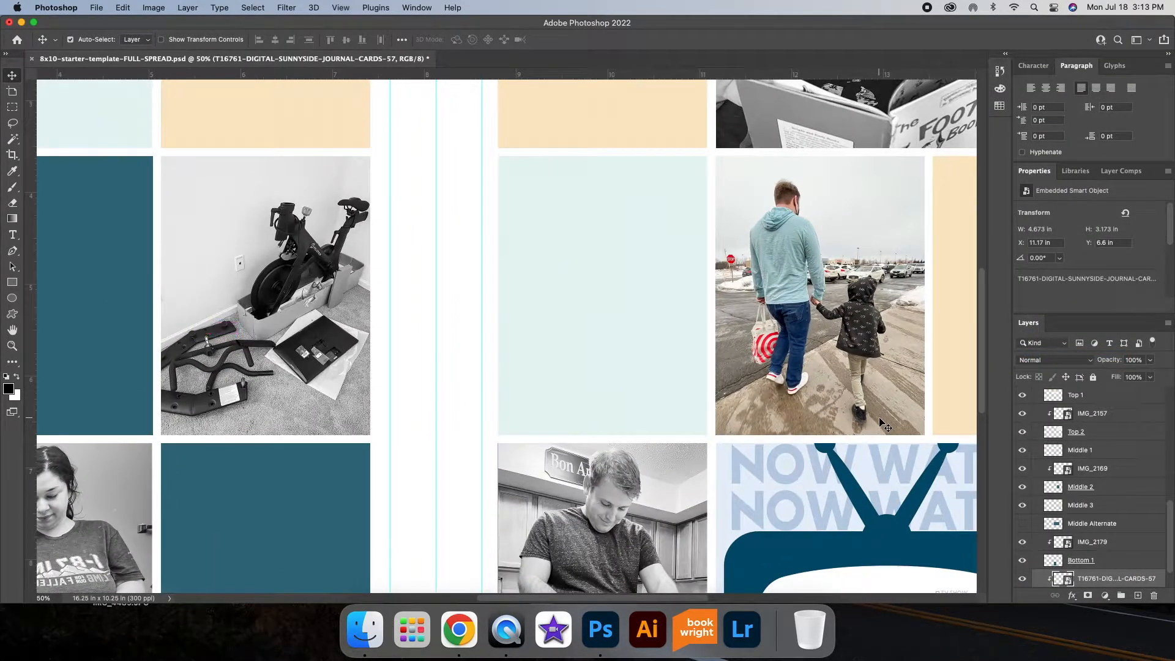
pyautogui.scroll(-10, 874, 473)
pyautogui.hscroll(8, 874, 472)
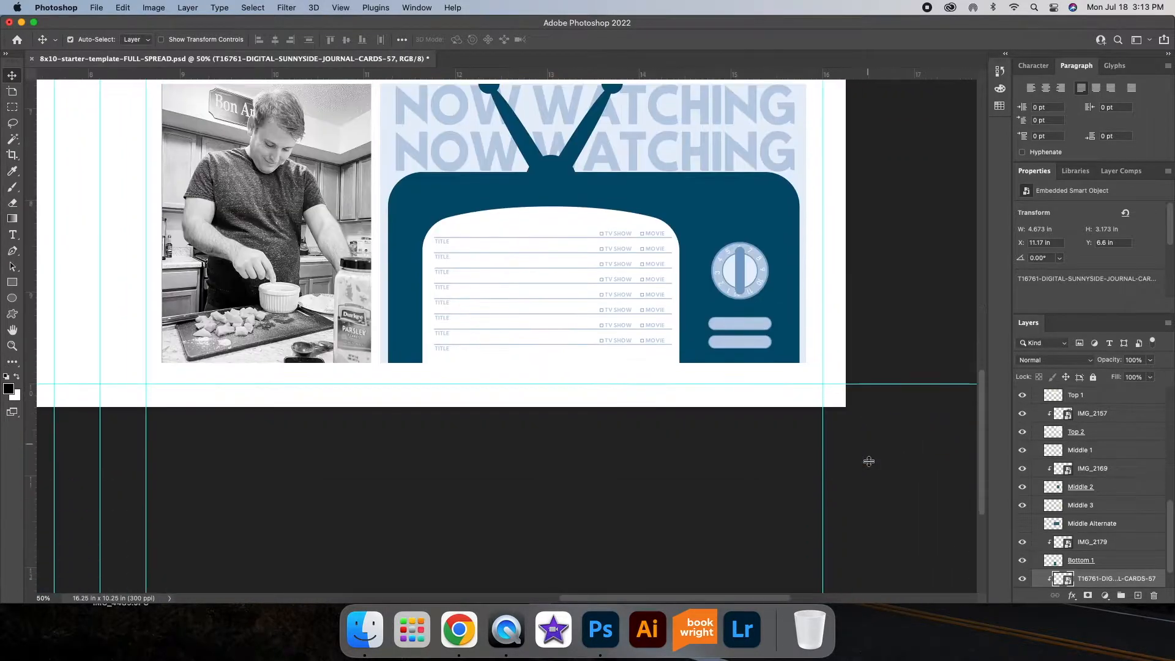
pyautogui.scroll(2, 874, 472)
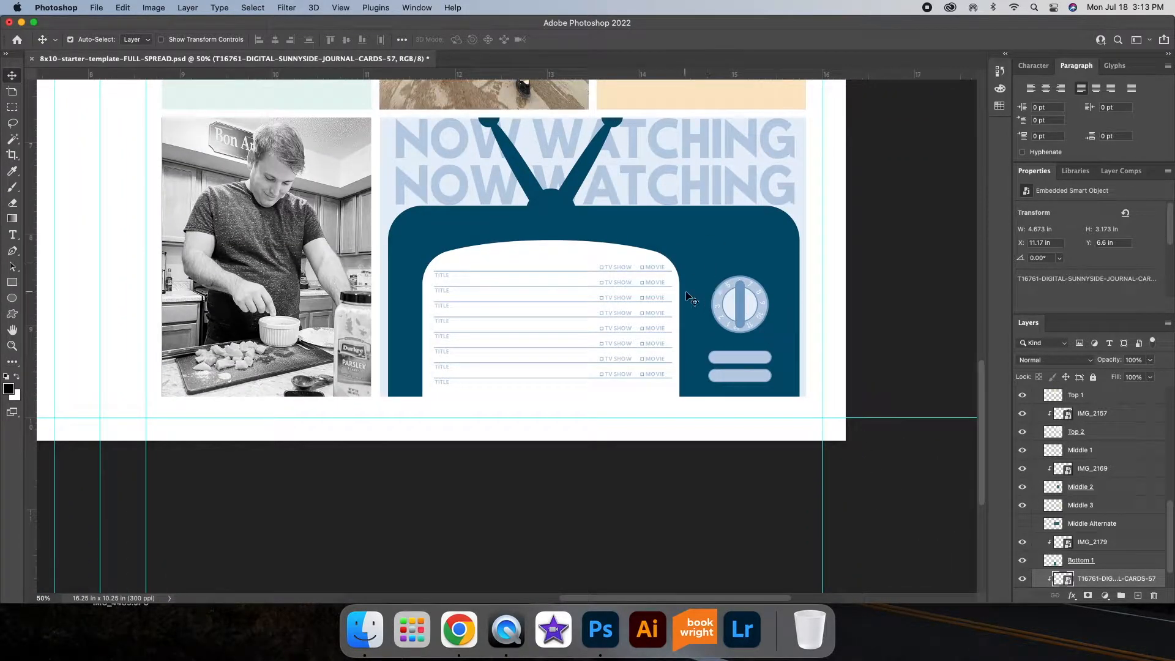
pyautogui.moveTo(690, 268); pyautogui.dragTo(691, 279)
pyautogui.hscroll(-4, 872, 345)
pyautogui.scroll(1, 871, 345)
pyautogui.hscroll(4, 871, 345)
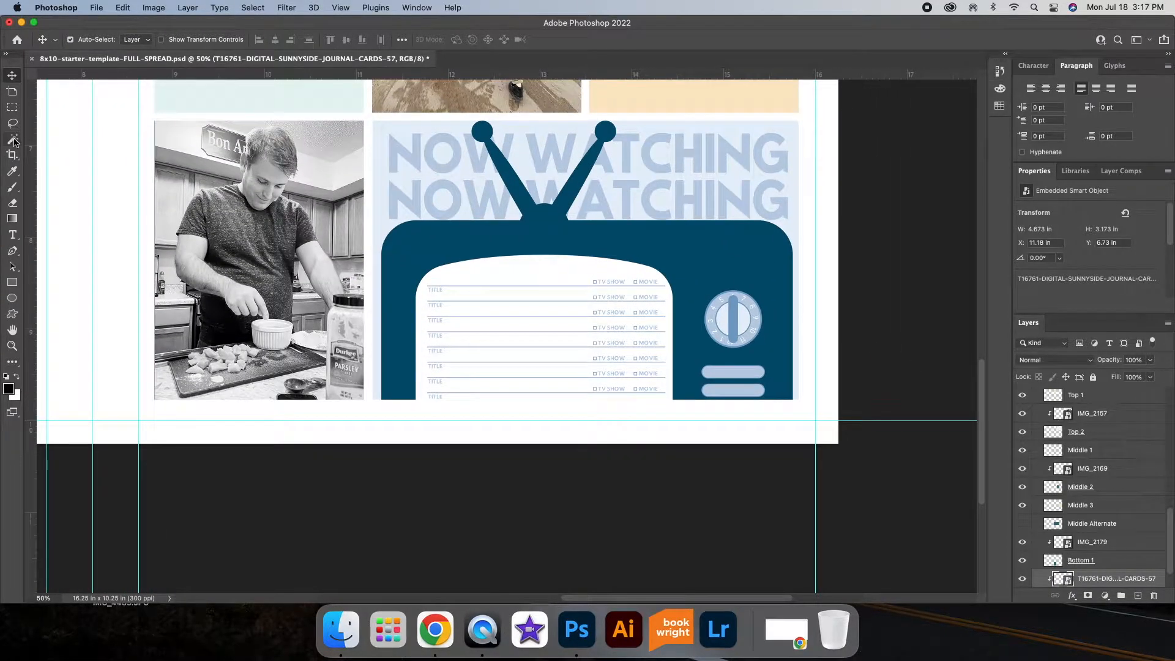
# Step: Select the card's white TV screen area with the Magic Wand tool and copy it to a new layer
pyautogui.click(12, 139)
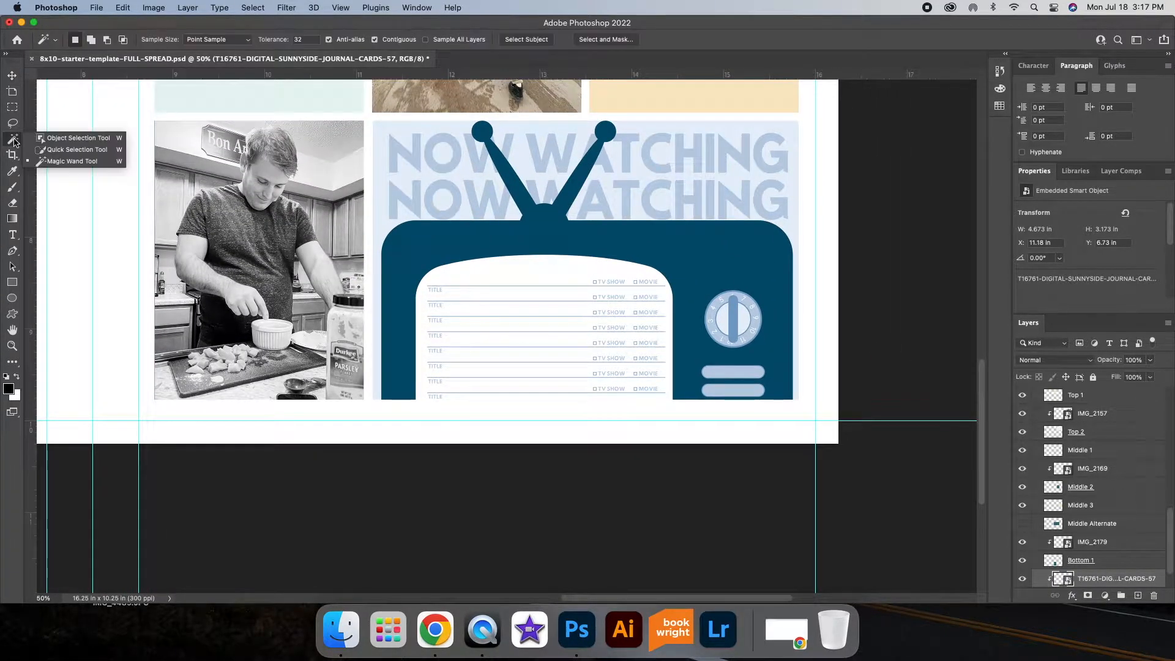
pyautogui.click(79, 161)
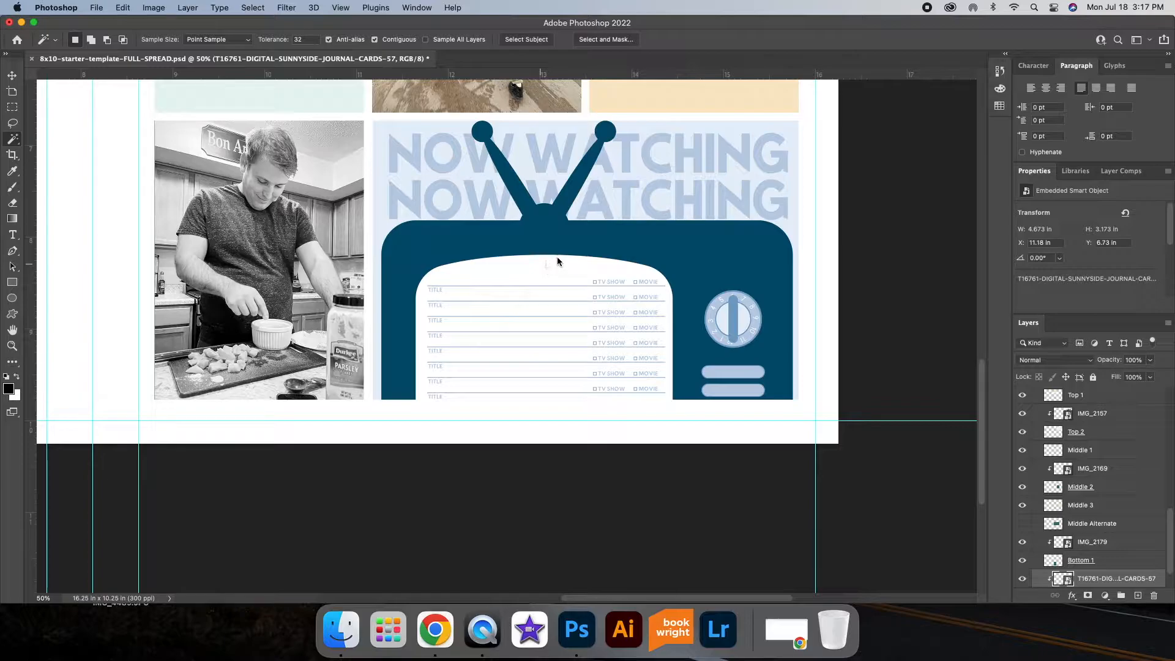
pyautogui.click(472, 287)
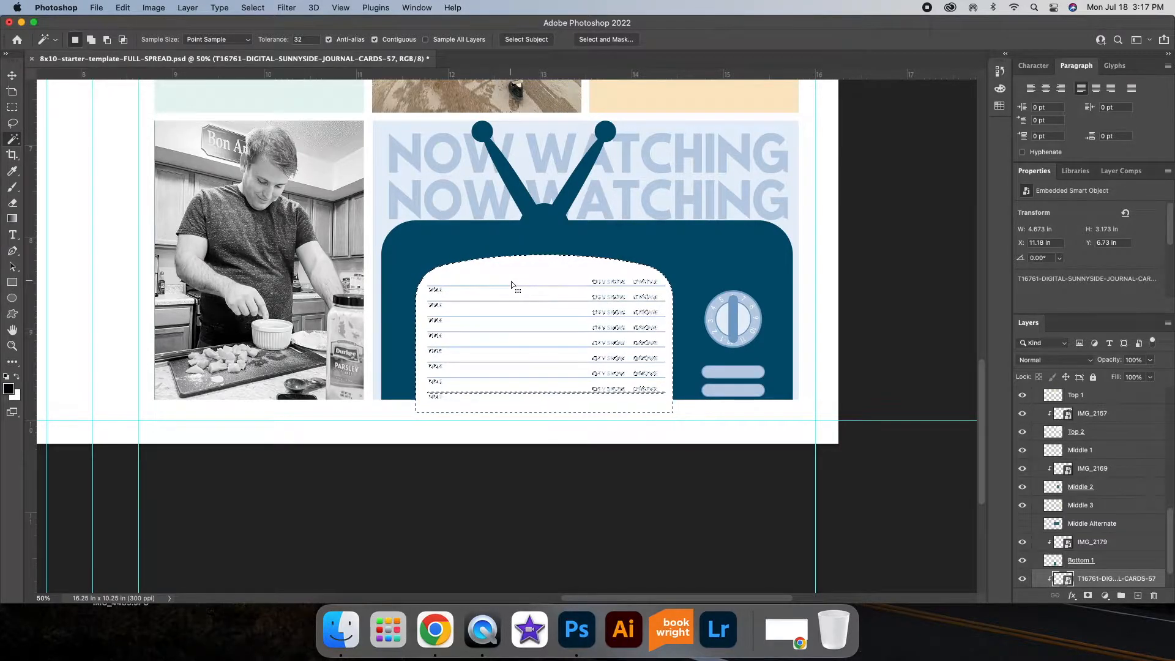
pyautogui.rightClick(505, 275)
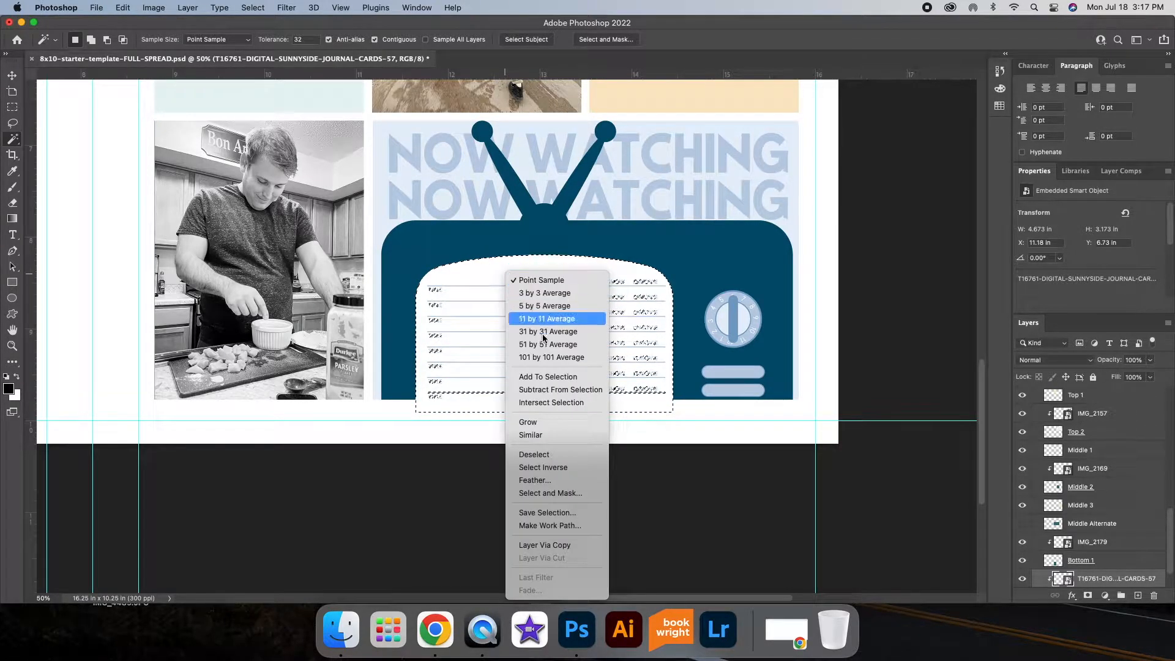
pyautogui.click(568, 546)
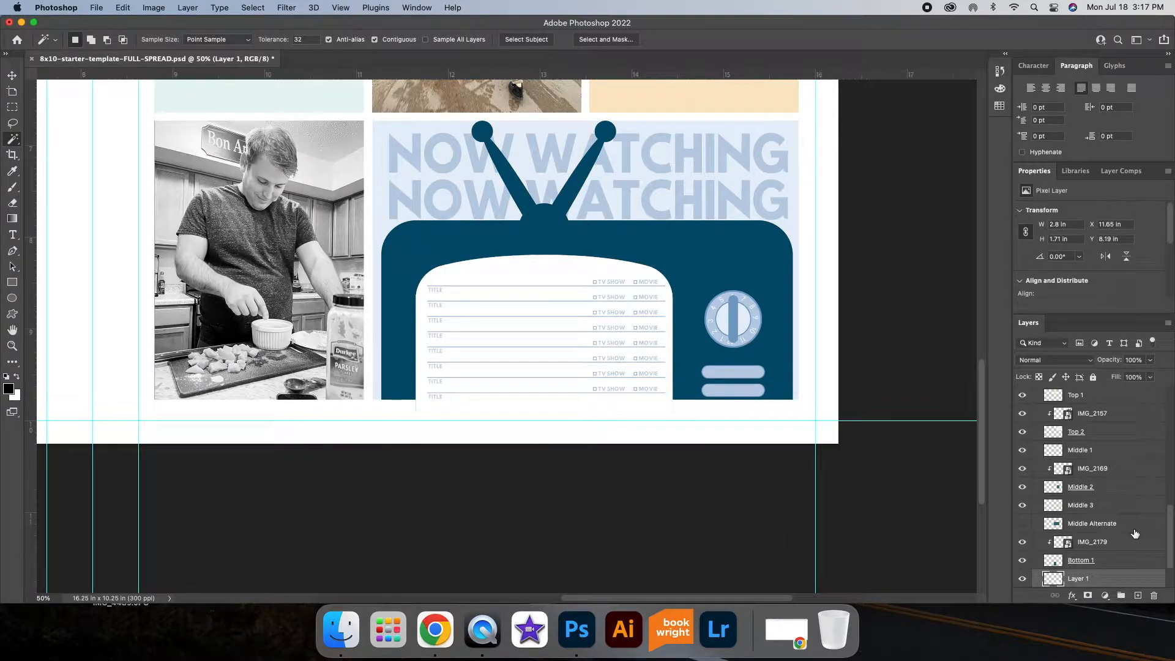
# Step: Hide the T16761-DIGITAL-SUNNYSIDE-JOURNAL-CARDS-57 layer beneath the copied TV screen layer
pyautogui.scroll(-2, 1135, 533)
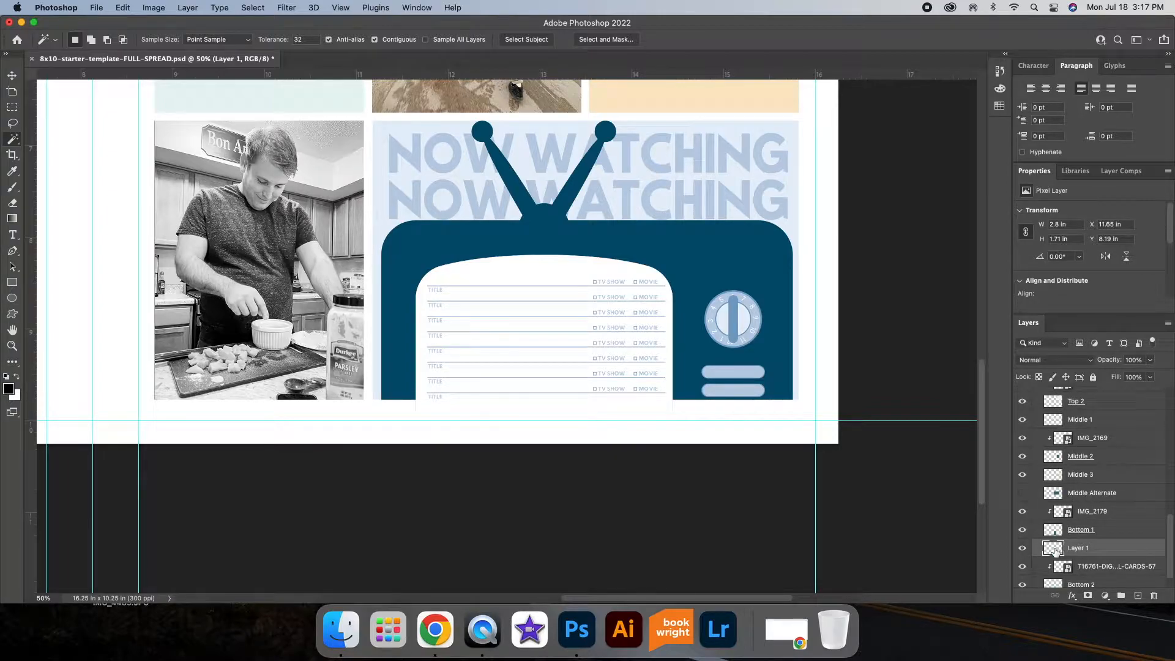
pyautogui.click(1022, 567)
pyautogui.click(1021, 567)
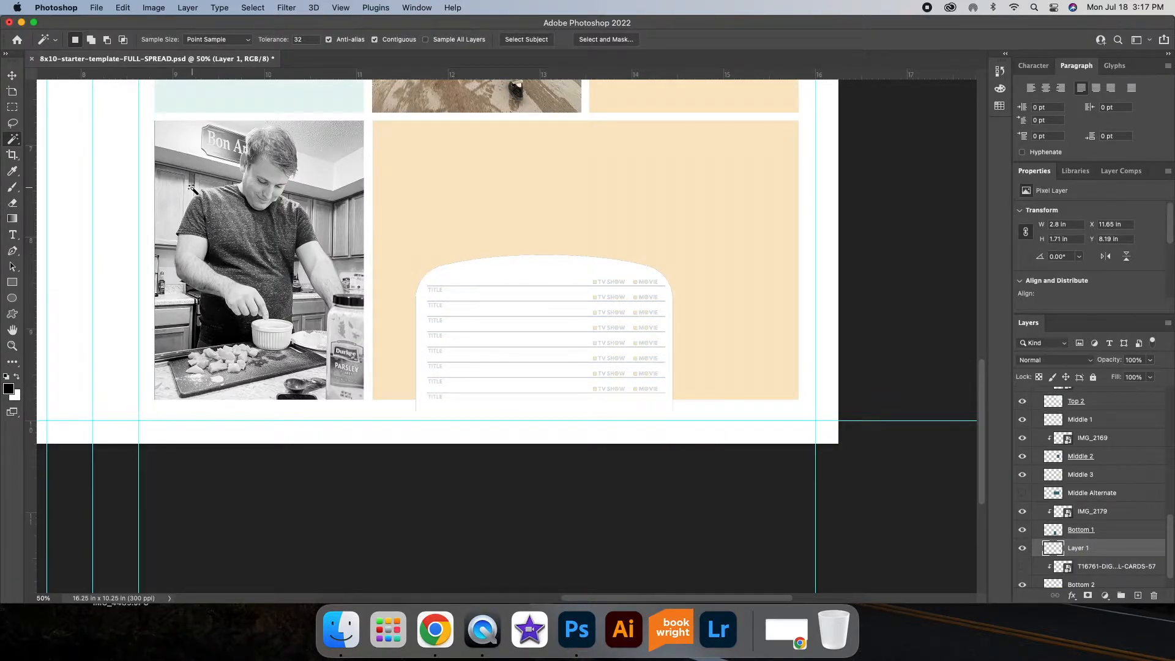
# Step: Paint over all title lines and text on the copied TV screen with a white (#ffffff) 31 px brush
pyautogui.click(13, 187)
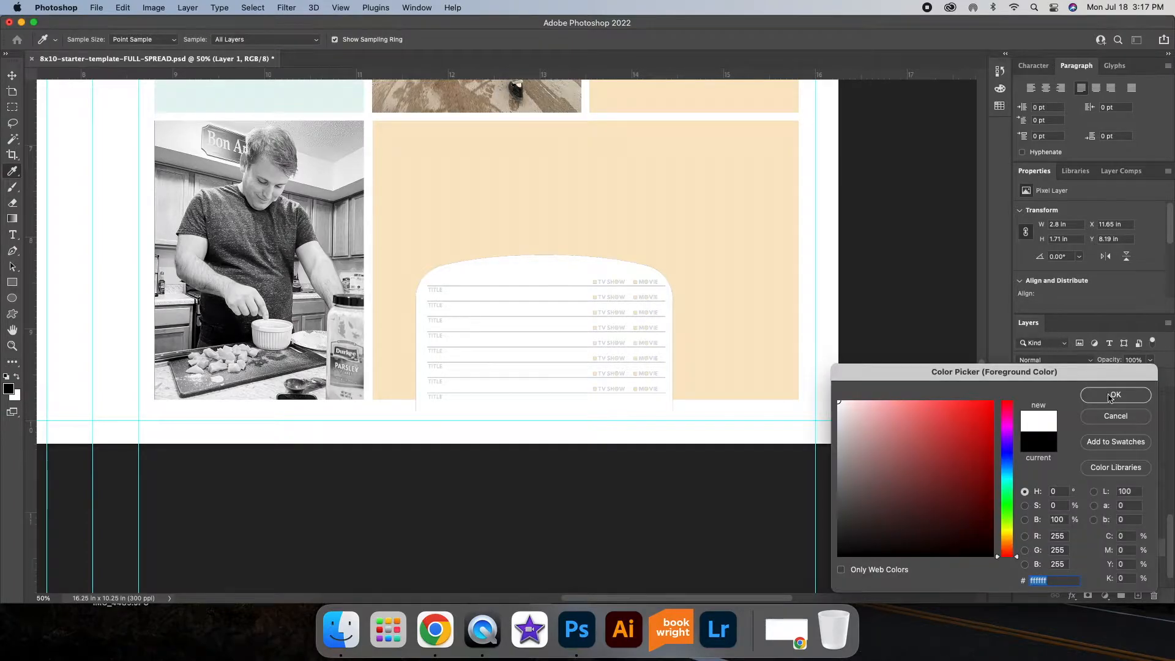
pyautogui.click(1115, 397)
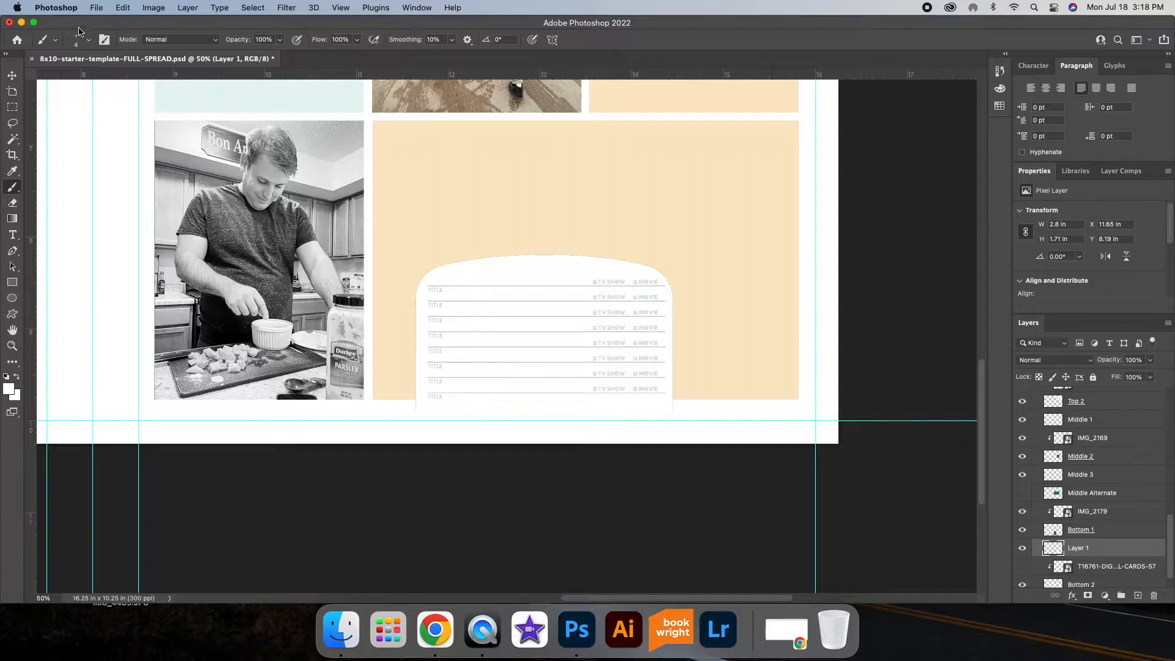
pyautogui.click(89, 42)
pyautogui.moveTo(72, 79); pyautogui.dragTo(81, 78)
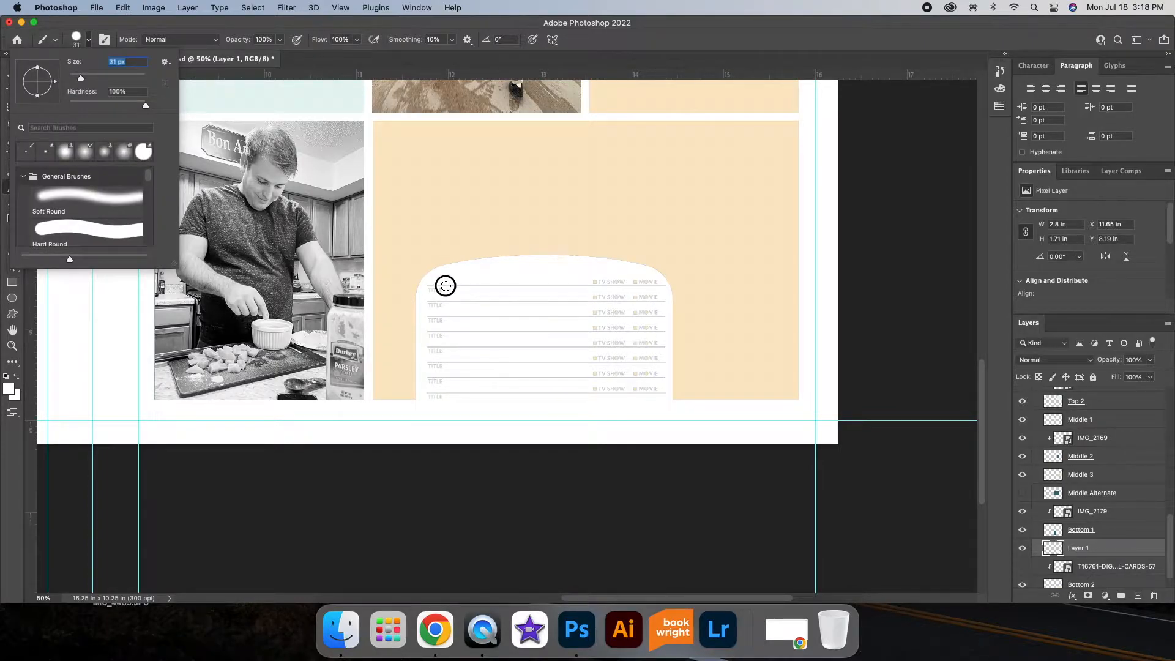
pyautogui.moveTo(433, 286); pyautogui.dragTo(662, 288)
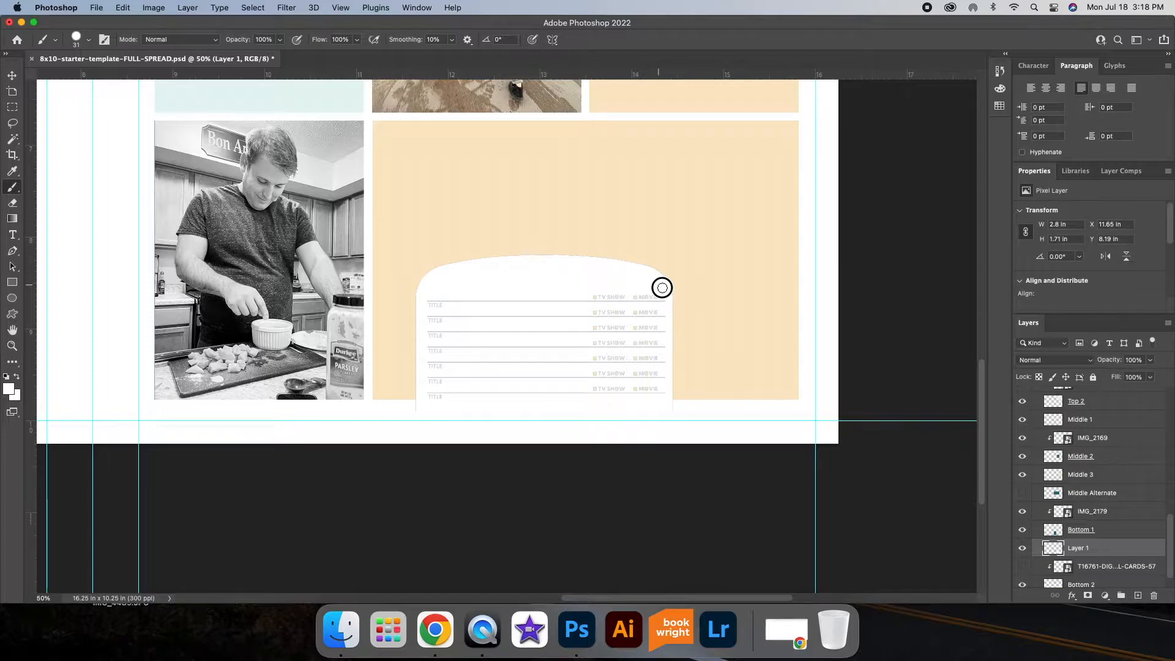
pyautogui.moveTo(663, 287)
pyautogui.mouseDown()
pyautogui.moveTo(662, 388)
pyautogui.moveTo(430, 393)
pyautogui.moveTo(475, 389)
pyautogui.mouseUp()
pyautogui.click(11, 75)
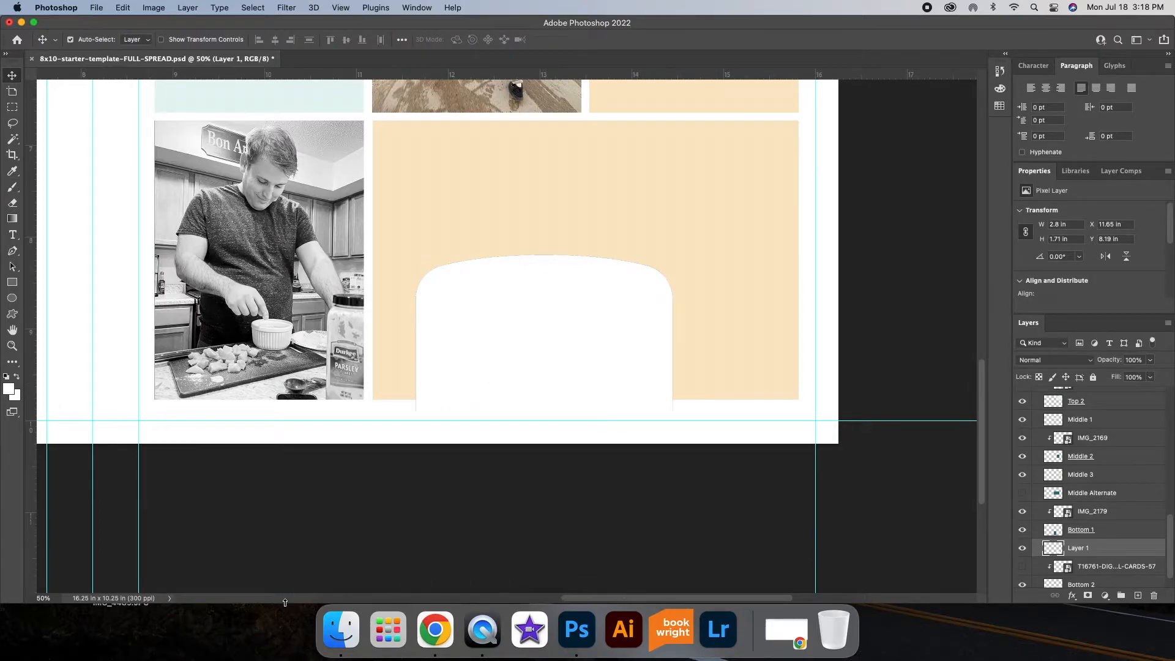
# Step: Switch to Finder, open a new window, and browse the Documents folder for the Week 5 photos
pyautogui.click(340, 631)
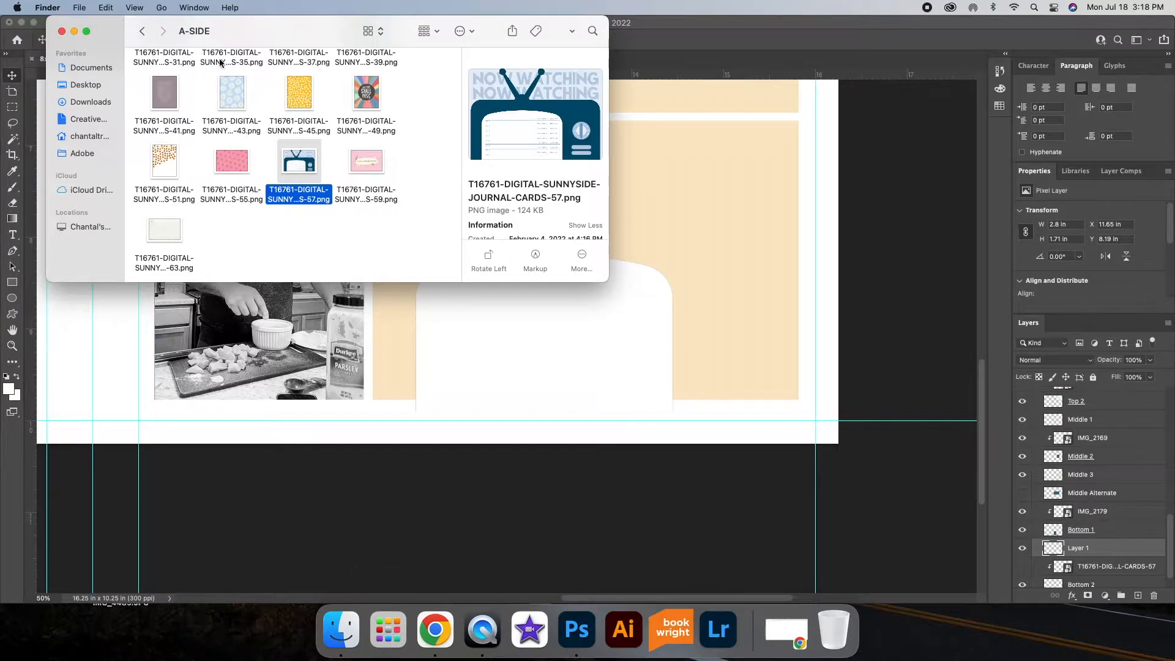
pyautogui.scroll(5, 221, 58)
pyautogui.click(337, 637)
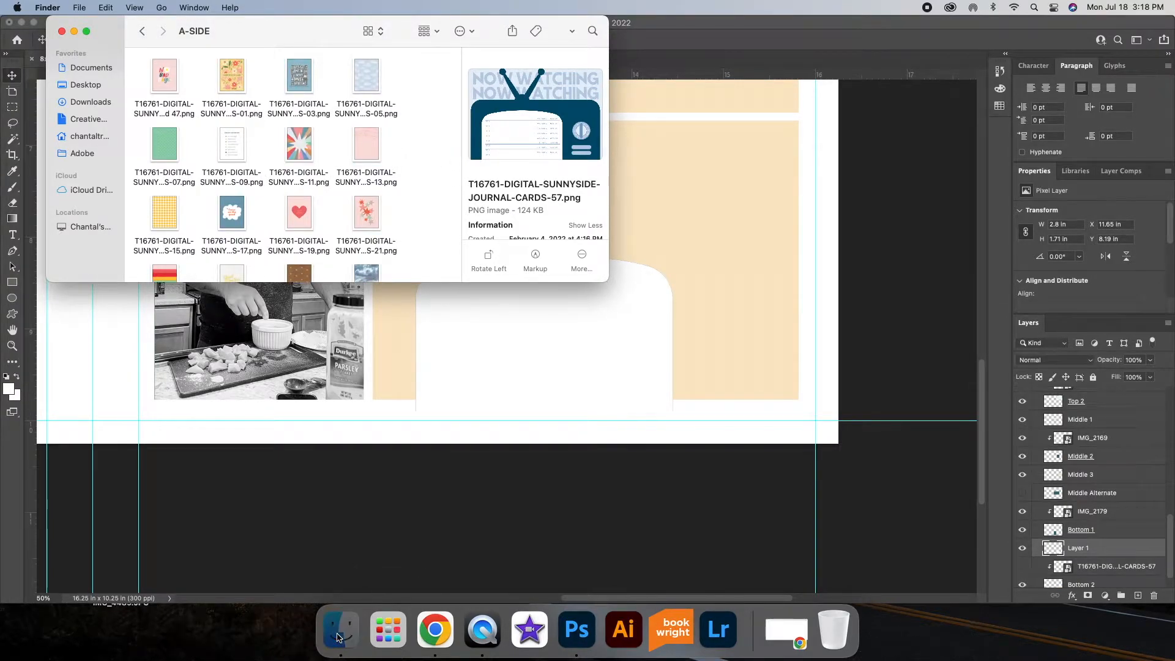
pyautogui.click(376, 382)
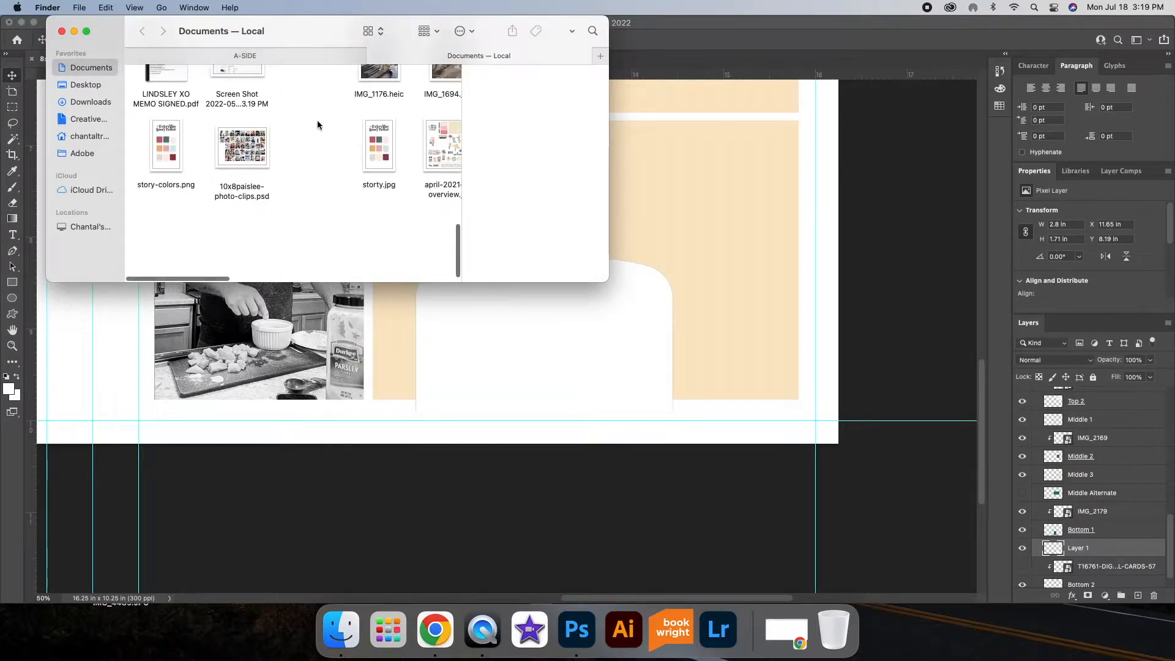
pyautogui.scroll(5, 336, 125)
pyautogui.hscroll(10, 359, 131)
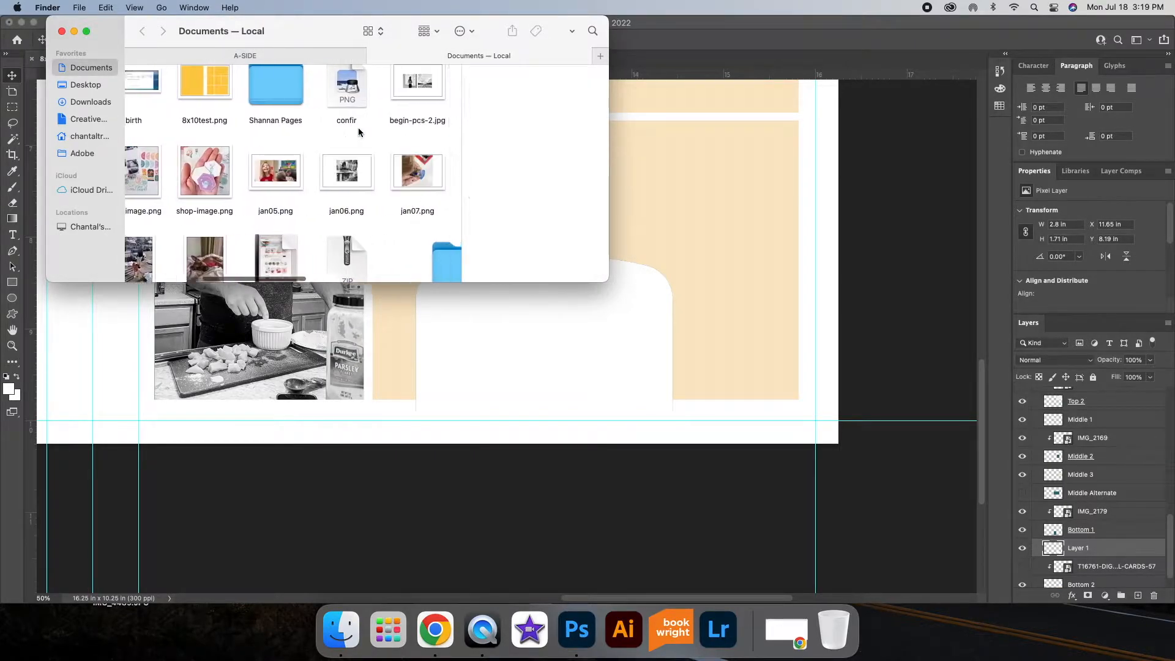
pyautogui.hscroll(10, 358, 132)
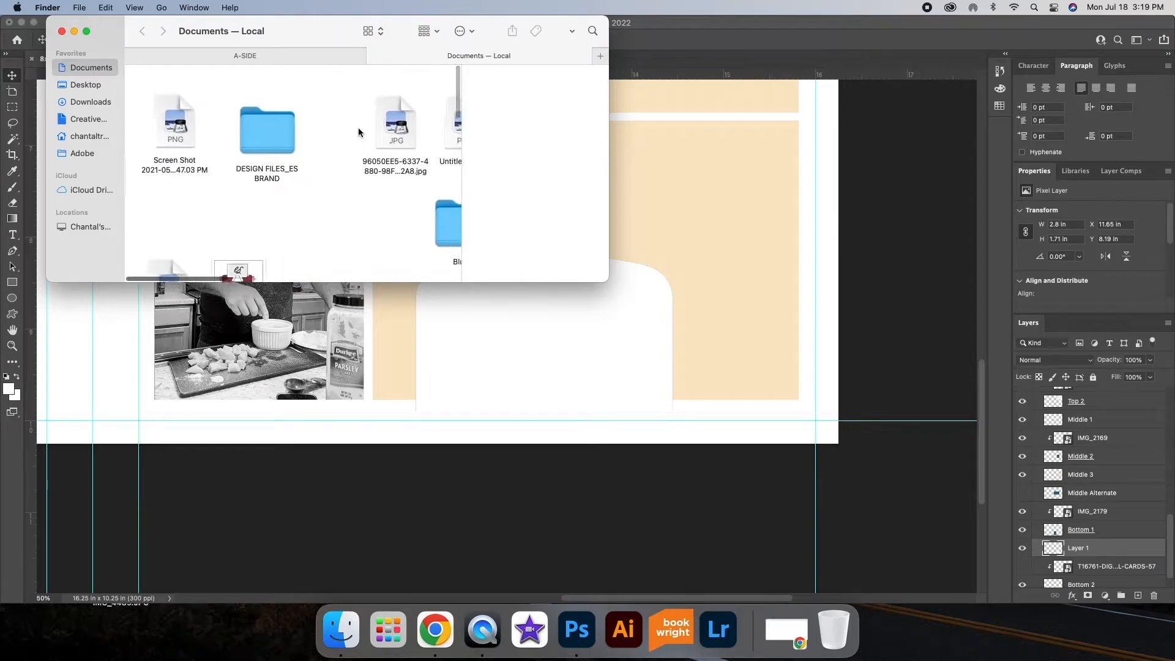
# Step: Place IMG_8080.JPG from the Week 5 folder in Downloads over the blank TV screen shape in Photoshop
pyautogui.click(91, 102)
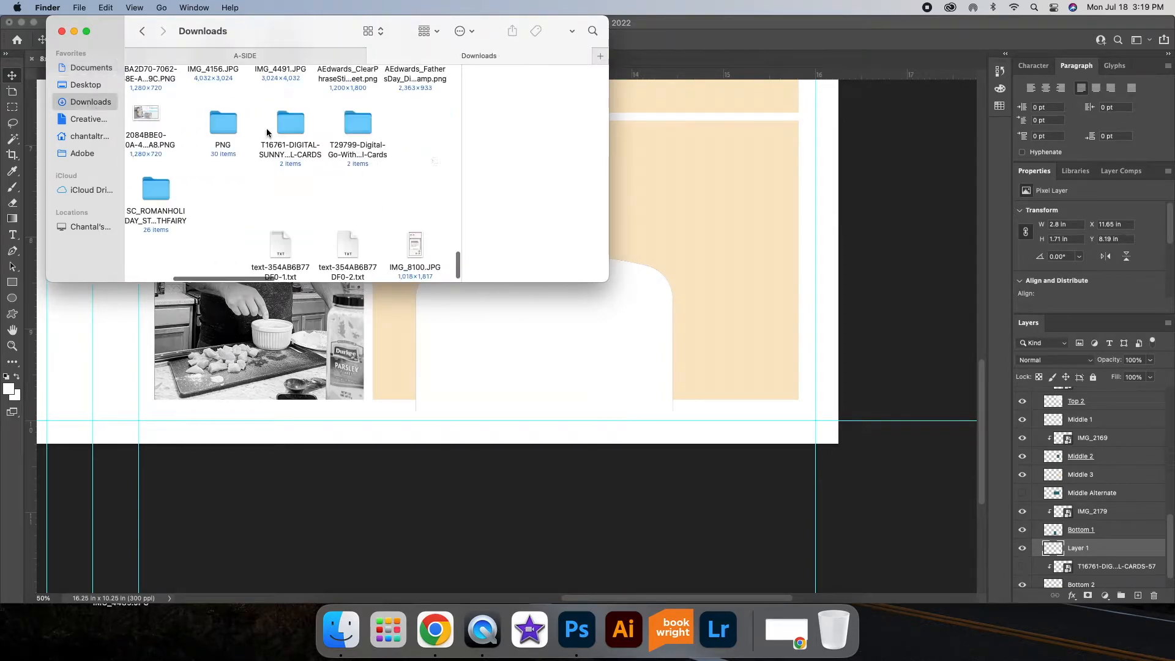
pyautogui.scroll(10, 392, 171)
pyautogui.scroll(5, 396, 176)
pyautogui.click(359, 78)
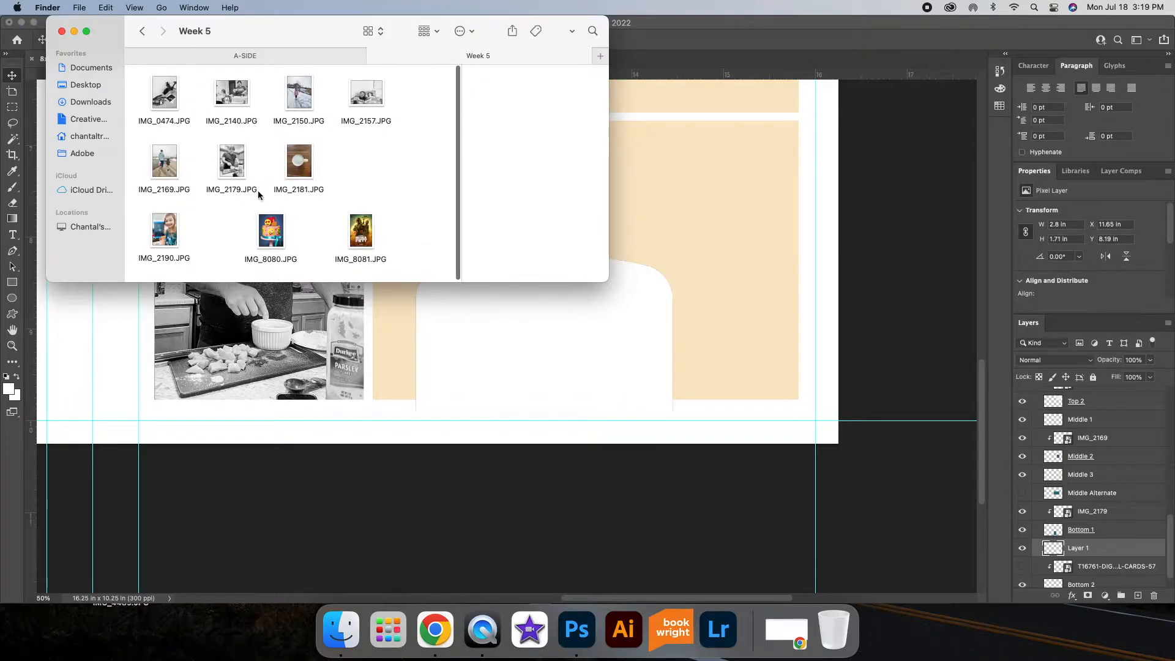
pyautogui.click(270, 235)
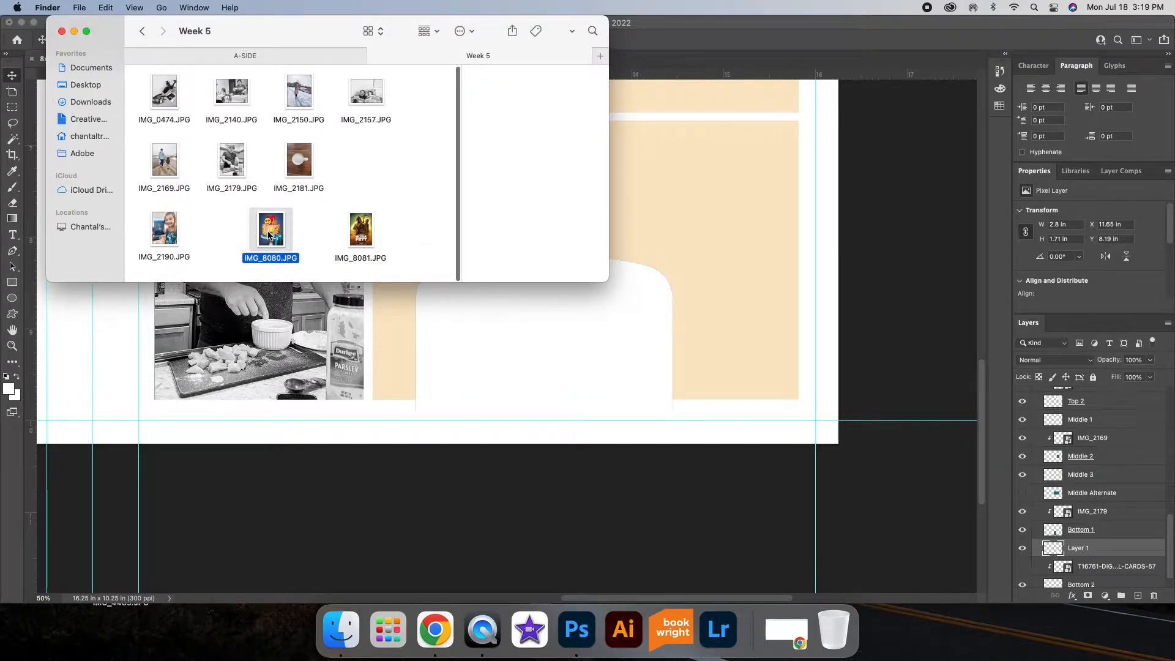
pyautogui.moveTo(285, 236); pyautogui.dragTo(615, 376)
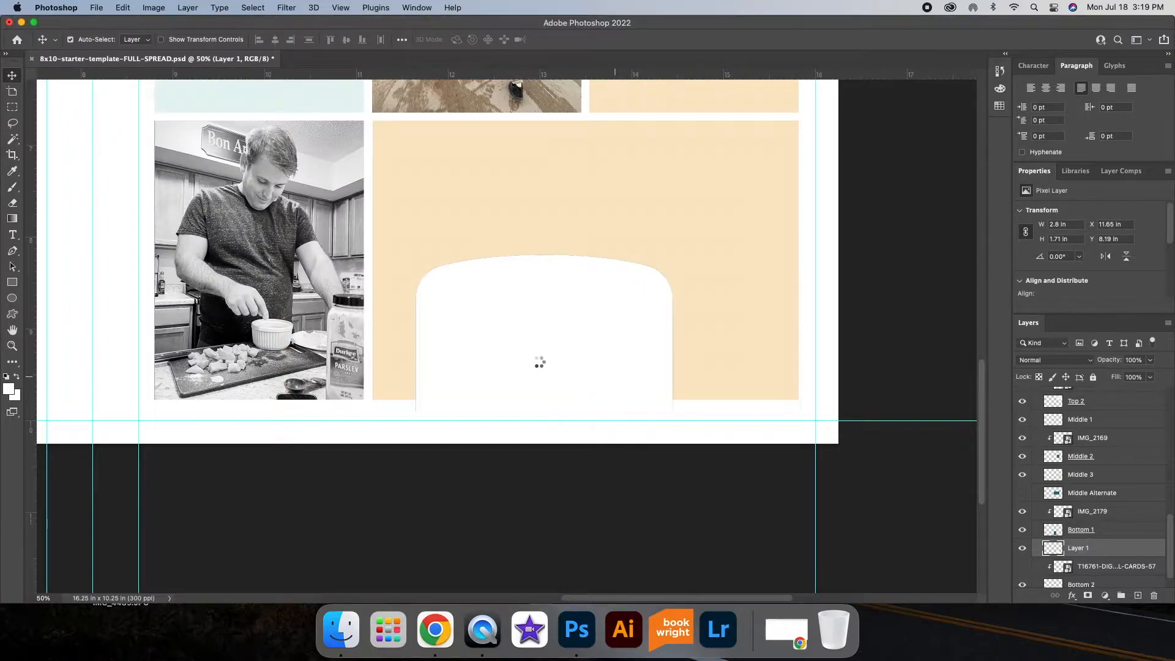
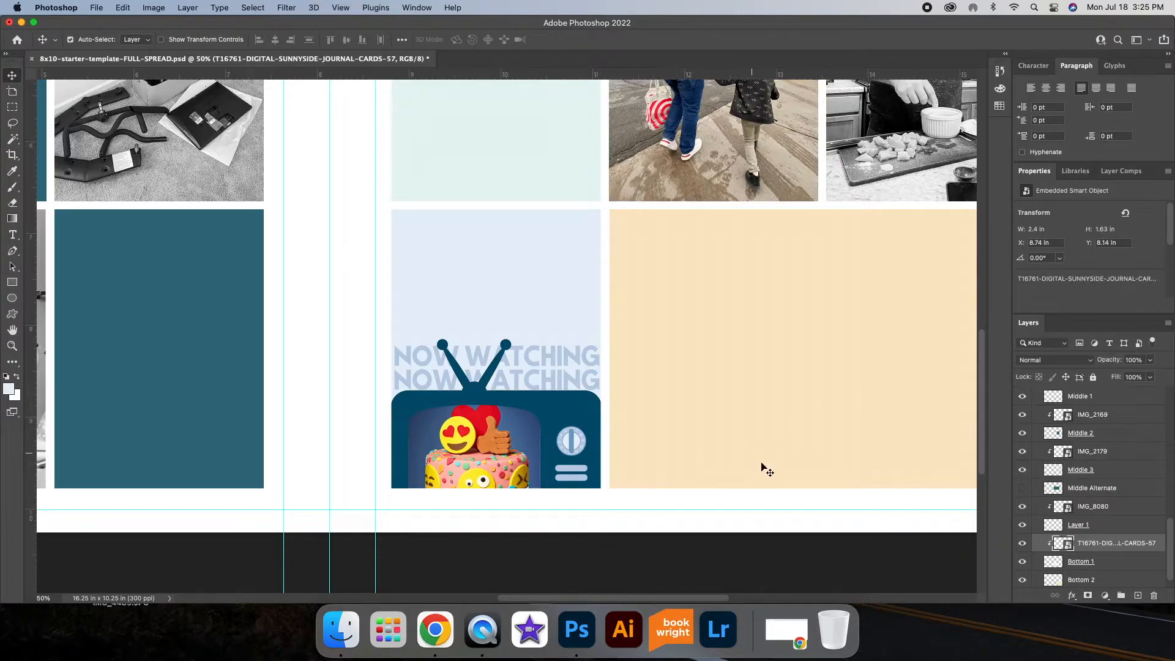
# Step: Examine the right page's bottom row with the TV card, and then the layout of the full spread
pyautogui.hscroll(-3, 769, 468)
pyautogui.scroll(5, 769, 468)
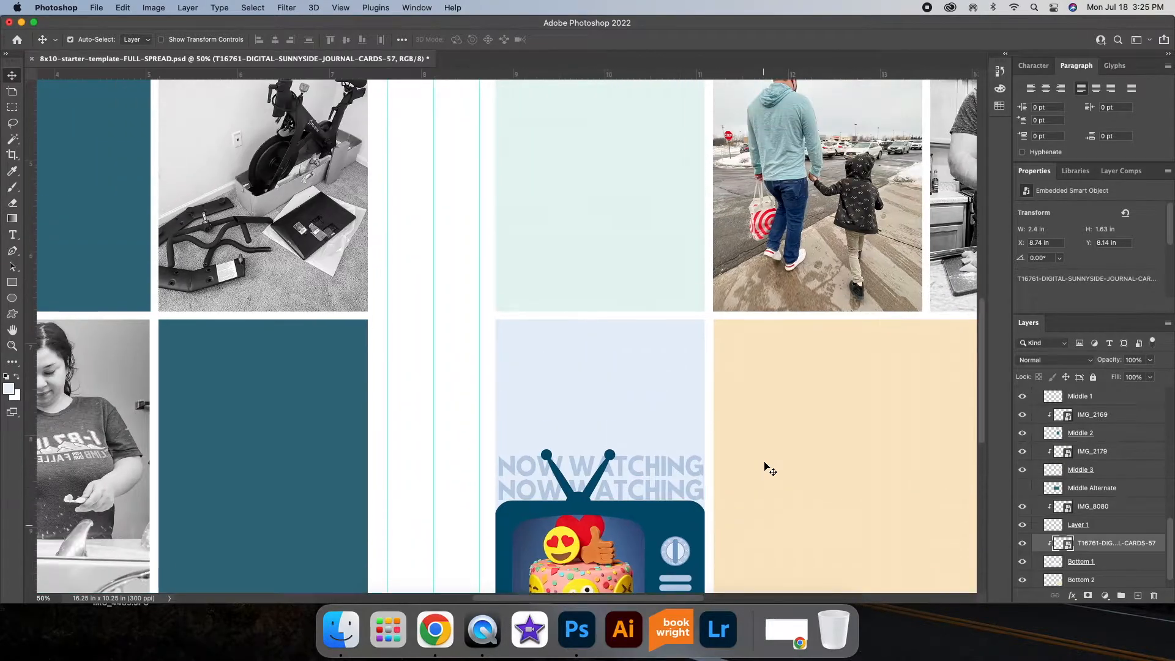
pyautogui.scroll(-4, 769, 468)
pyautogui.hscroll(3, 770, 468)
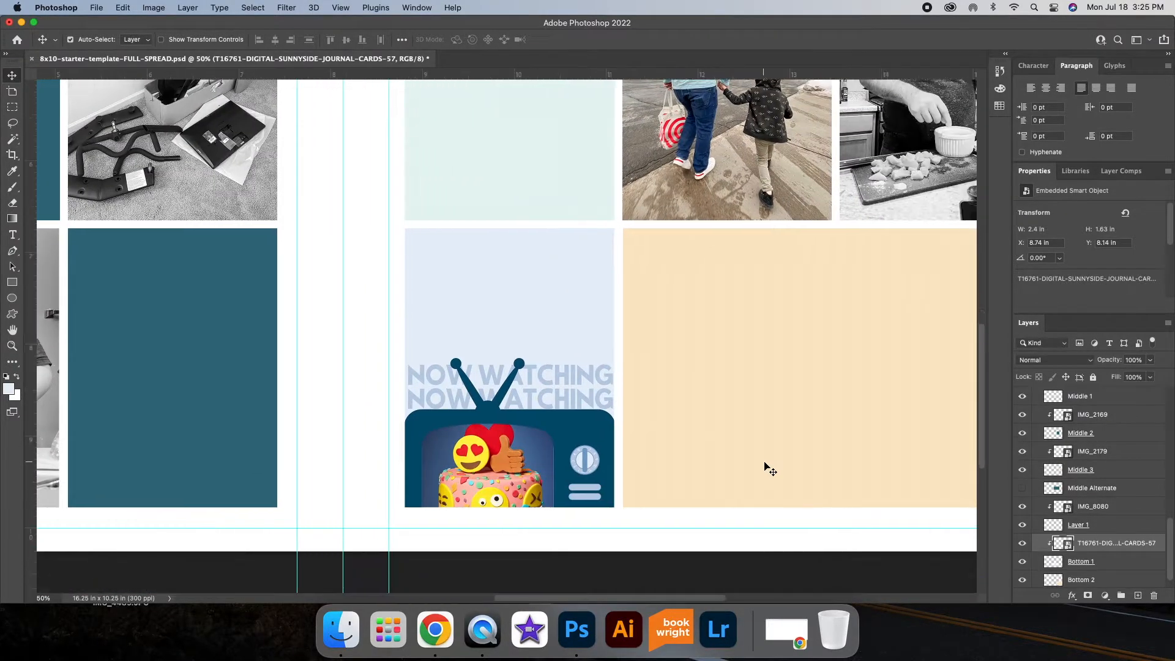
pyautogui.press('super+minus')
pyautogui.press('super+minus')
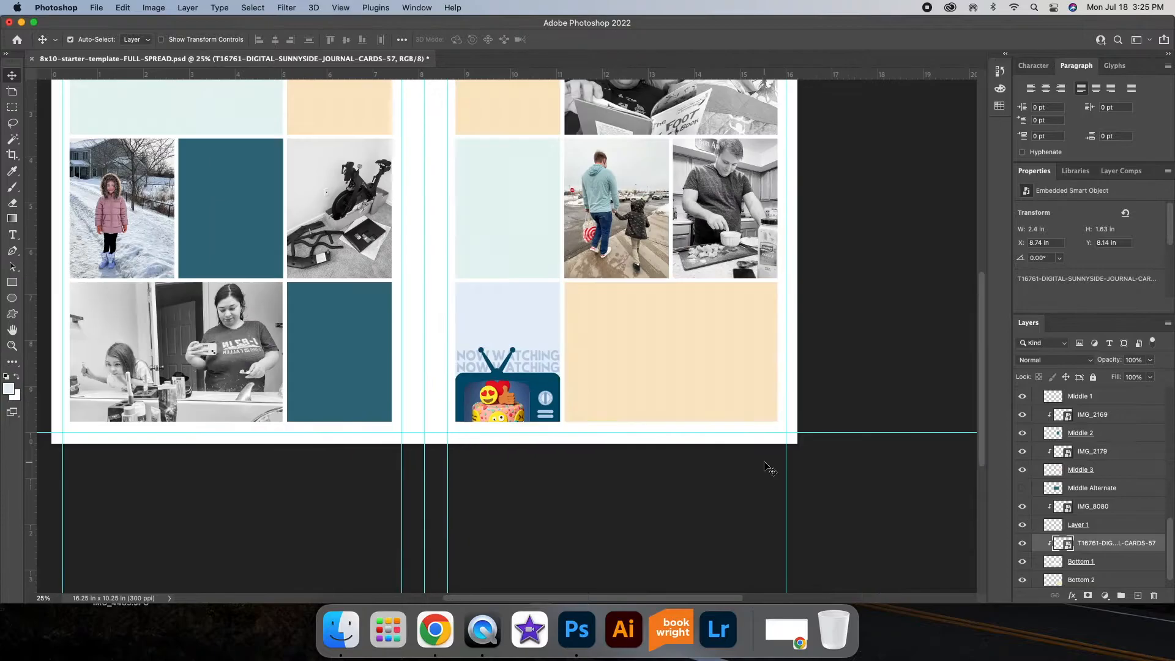
pyautogui.scroll(6, 698, 403)
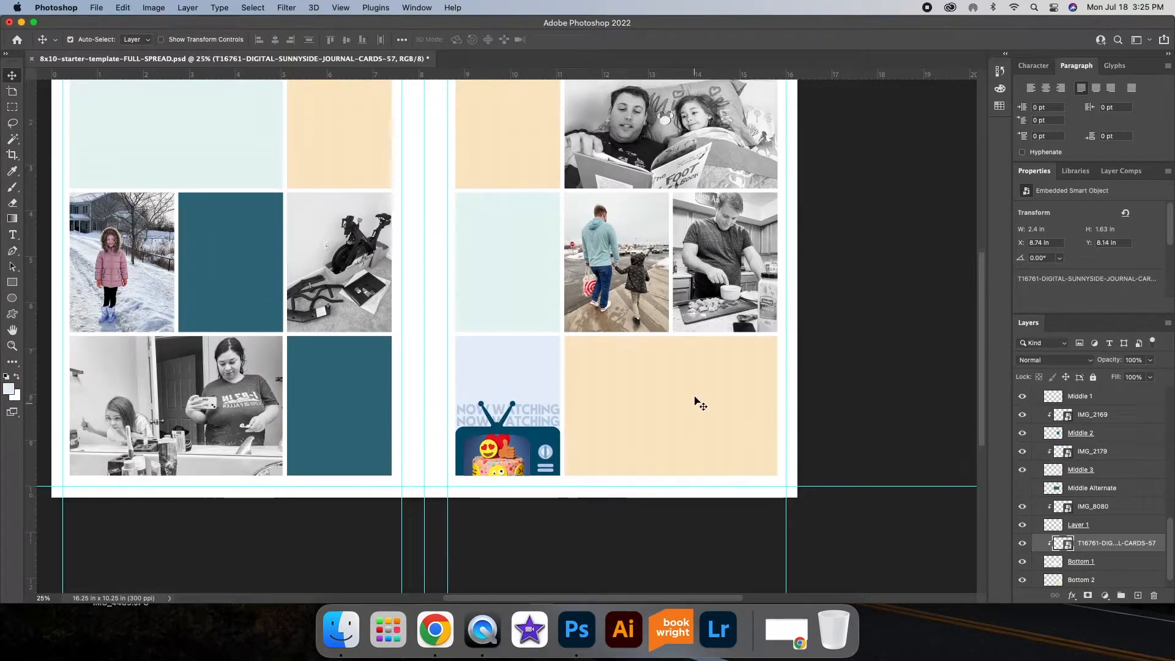
pyautogui.hscroll(-3, 698, 403)
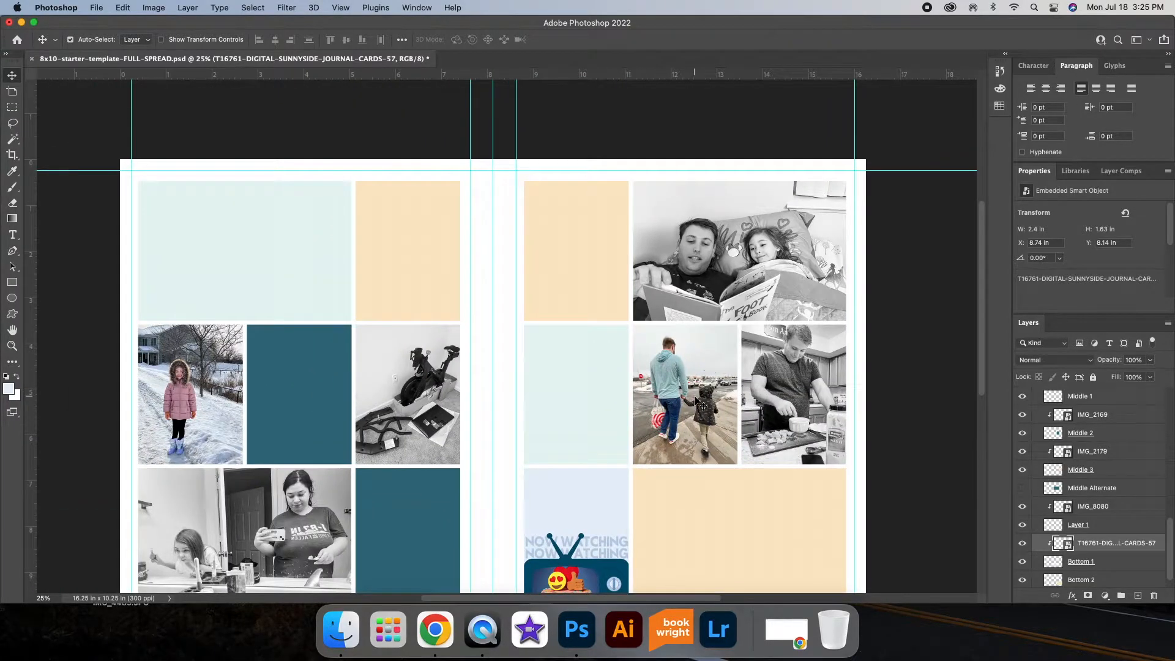
pyautogui.scroll(-2, 698, 403)
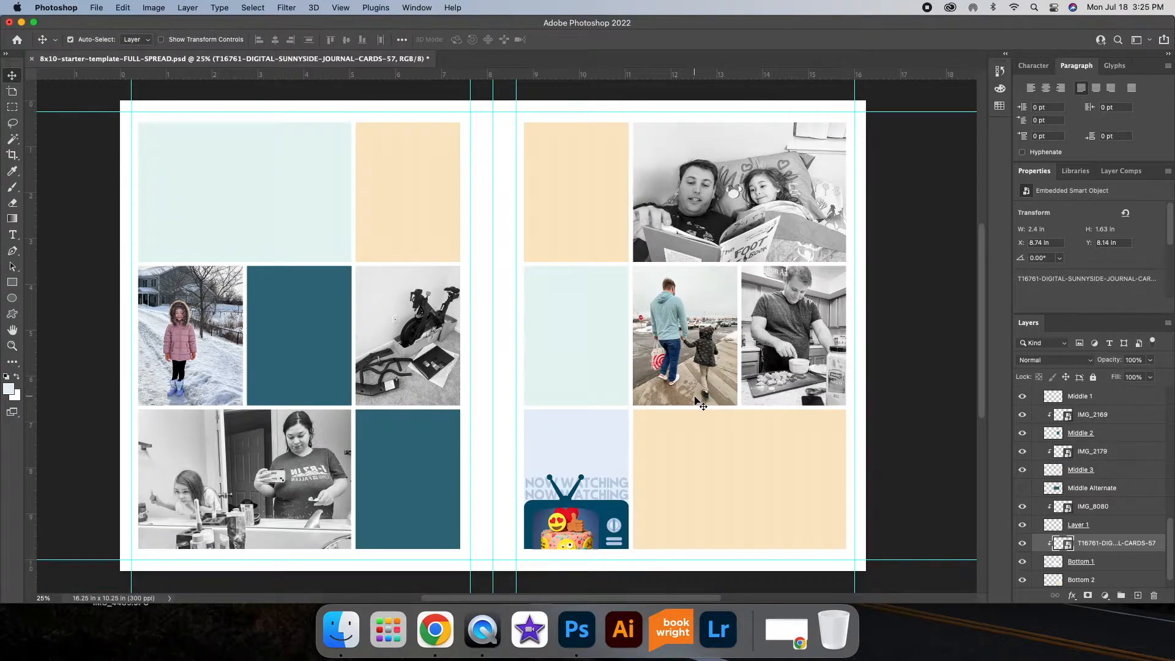
# Step: Copy the TV card and its white screen shape from the right page into the lower part of the left page's small top-row slot
pyautogui.click(1114, 560)
pyautogui.click(1114, 542)
pyautogui.keyDown('shift'); pyautogui.click(1113, 508); pyautogui.keyUp('shift')
pyautogui.click(1113, 529)
pyautogui.click(1114, 540)
pyautogui.keyDown('shift'); pyautogui.click(1115, 524); pyautogui.keyUp('shift')
pyautogui.press('super+t')
pyautogui.scroll(5, 1110, 535)
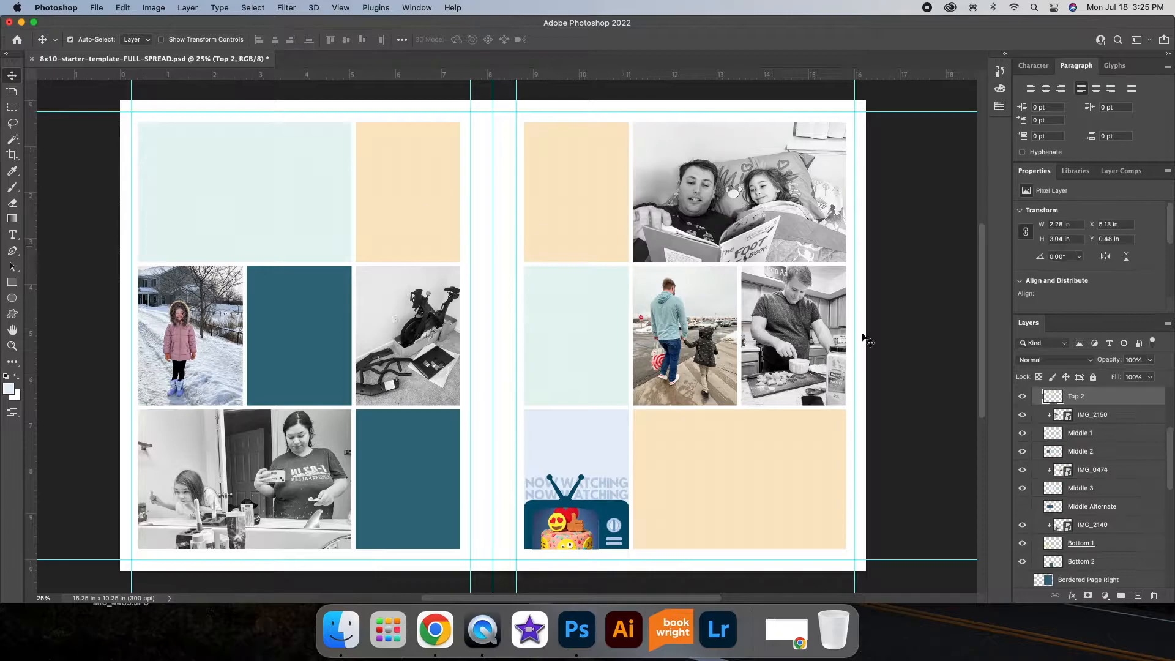
pyautogui.click(1103, 449)
pyautogui.press('super+v')
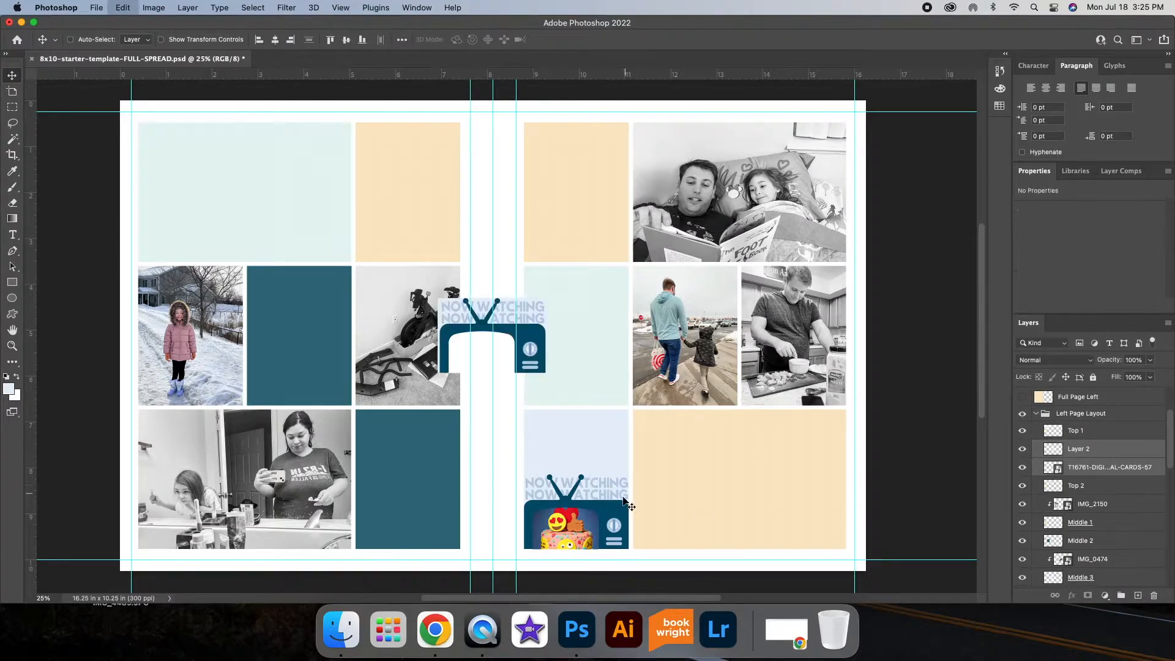
pyautogui.moveTo(491, 310); pyautogui.dragTo(408, 204)
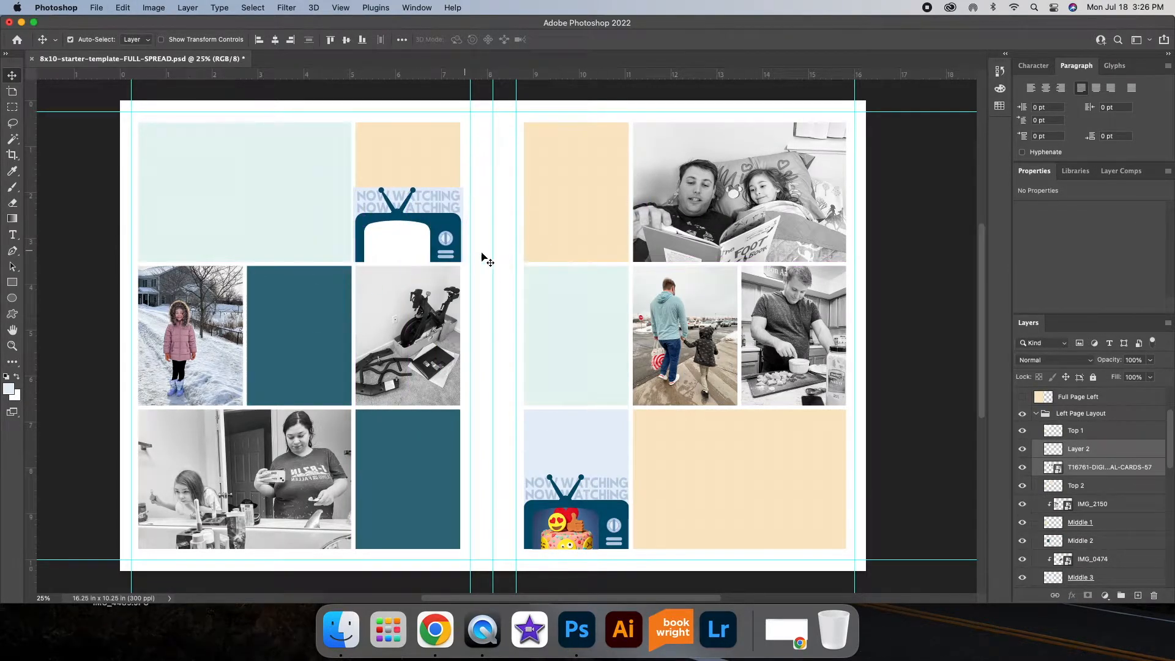
# Step: Place IMG_8081.JPG from the Week 5 folder in the spread directly above the copied white TV screen layer
pyautogui.click(441, 177)
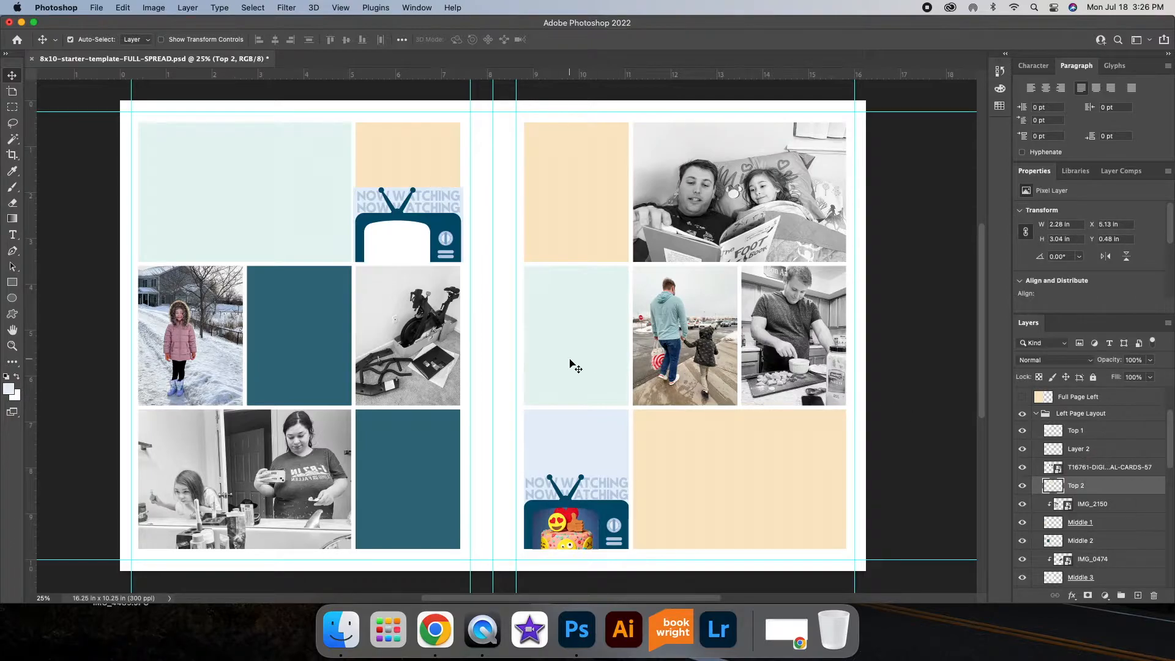
pyautogui.scroll(1, 576, 366)
pyautogui.click(265, 270)
pyautogui.click(341, 631)
pyautogui.click(353, 235)
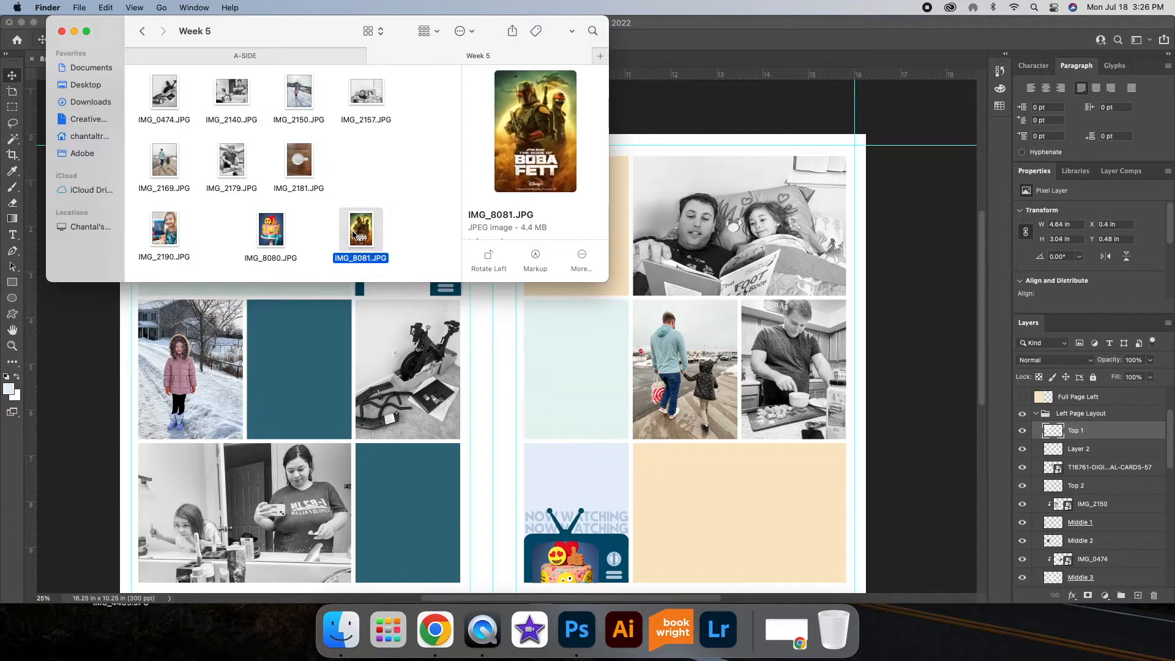
pyautogui.click(1113, 449)
pyautogui.click(341, 631)
pyautogui.moveTo(367, 238); pyautogui.dragTo(419, 344)
# Step: Scale the Boba Fett poster to about 1.69 x 2.51 in over the copied TV screen and clip it to the screen shape
pyautogui.moveTo(652, 128); pyautogui.dragTo(409, 360)
pyautogui.moveTo(406, 410); pyautogui.dragTo(427, 297)
pyautogui.moveTo(382, 322); pyautogui.dragTo(401, 270)
pyautogui.moveTo(452, 246); pyautogui.dragTo(427, 280)
pyautogui.moveTo(402, 311); pyautogui.dragTo(404, 291)
pyautogui.click(601, 39)
pyautogui.rightClick(1107, 451)
pyautogui.click(1004, 293)
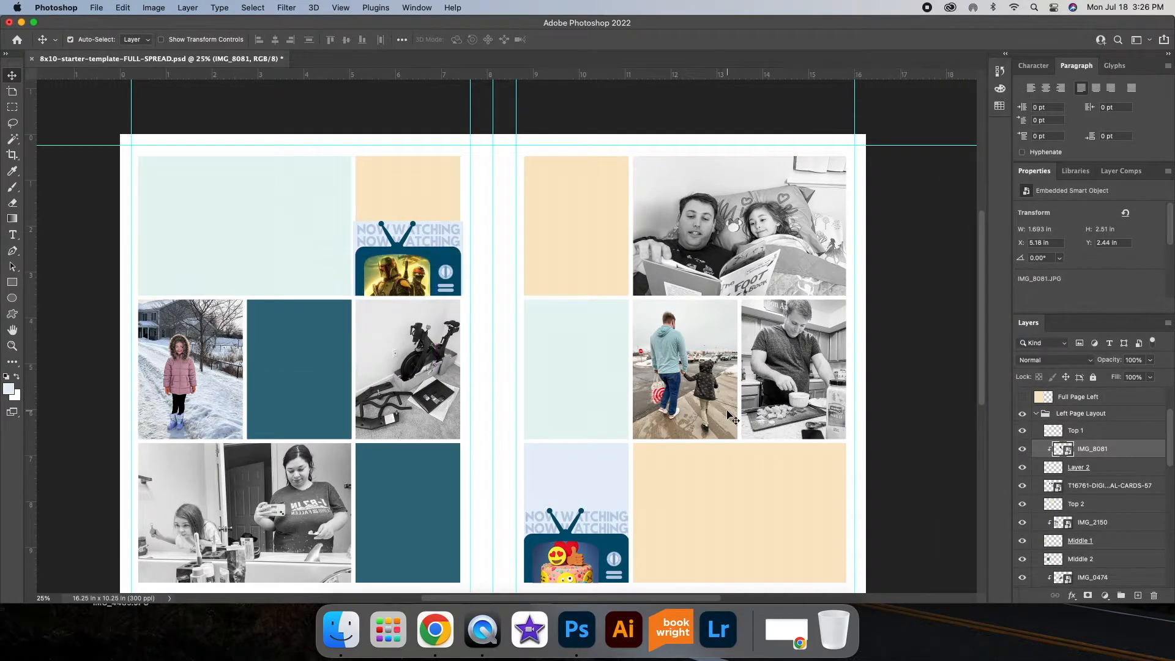
# Step: Select the left page's TV card for recolouring and bring up the A-SIDE journal cards folder in Finder
pyautogui.click(433, 241)
pyautogui.press('super+plus')
pyautogui.press('super+plus')
pyautogui.press('super+plus')
pyautogui.scroll(5, 398, 276)
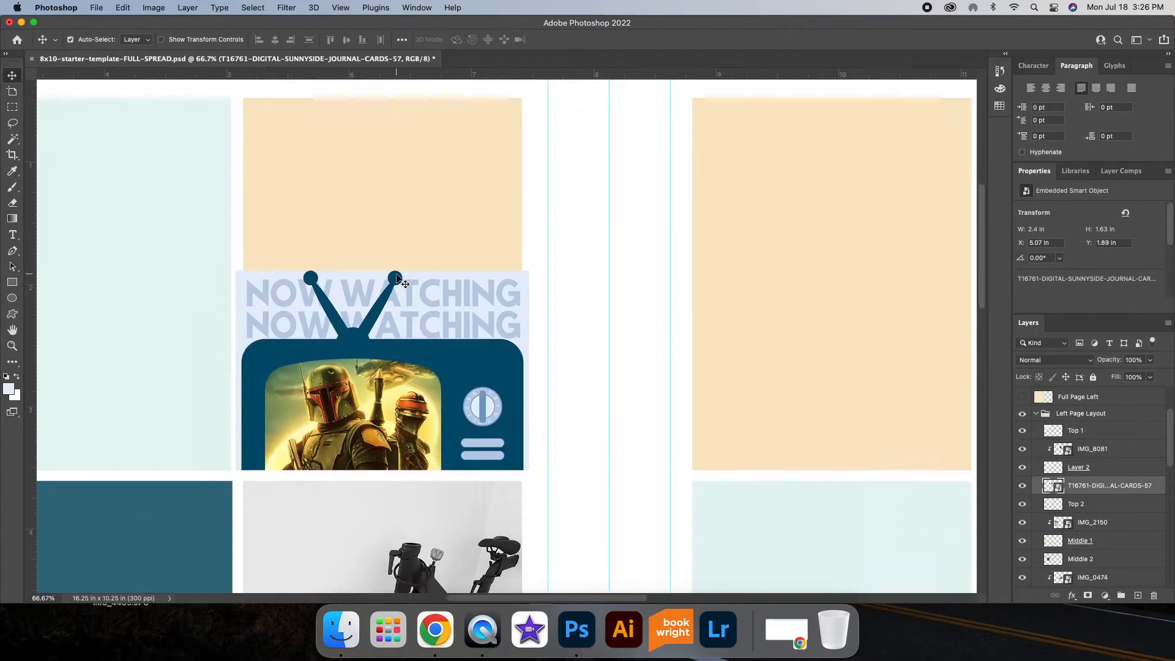
pyautogui.click(336, 629)
pyautogui.click(237, 55)
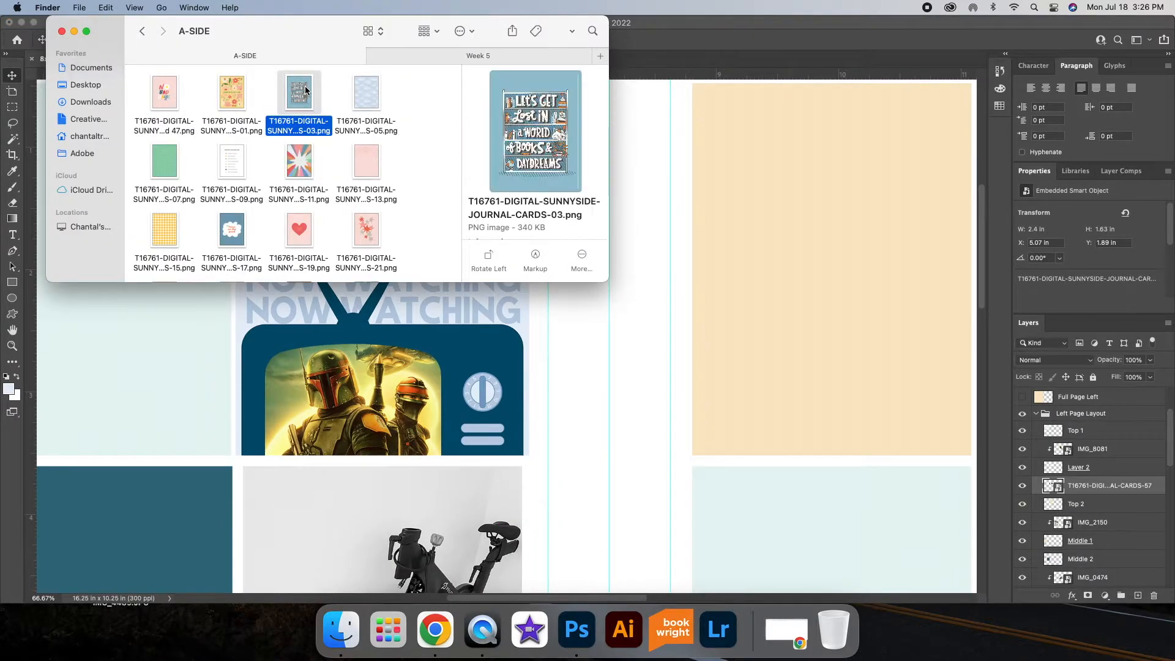
pyautogui.click(224, 192)
pyautogui.moveTo(225, 192); pyautogui.dragTo(708, 306)
pyautogui.moveTo(521, 289); pyautogui.dragTo(652, 288)
pyautogui.click(578, 41)
# Step: Place T16761-DIGITAL-SUNNYSIDE-JOURNAL-CARDS-23.png, the striped card, beside the left page's TV card as a colour reference
pyautogui.click(341, 629)
pyautogui.moveTo(163, 259); pyautogui.dragTo(697, 345)
pyautogui.moveTo(567, 288); pyautogui.dragTo(893, 267)
pyautogui.click(600, 39)
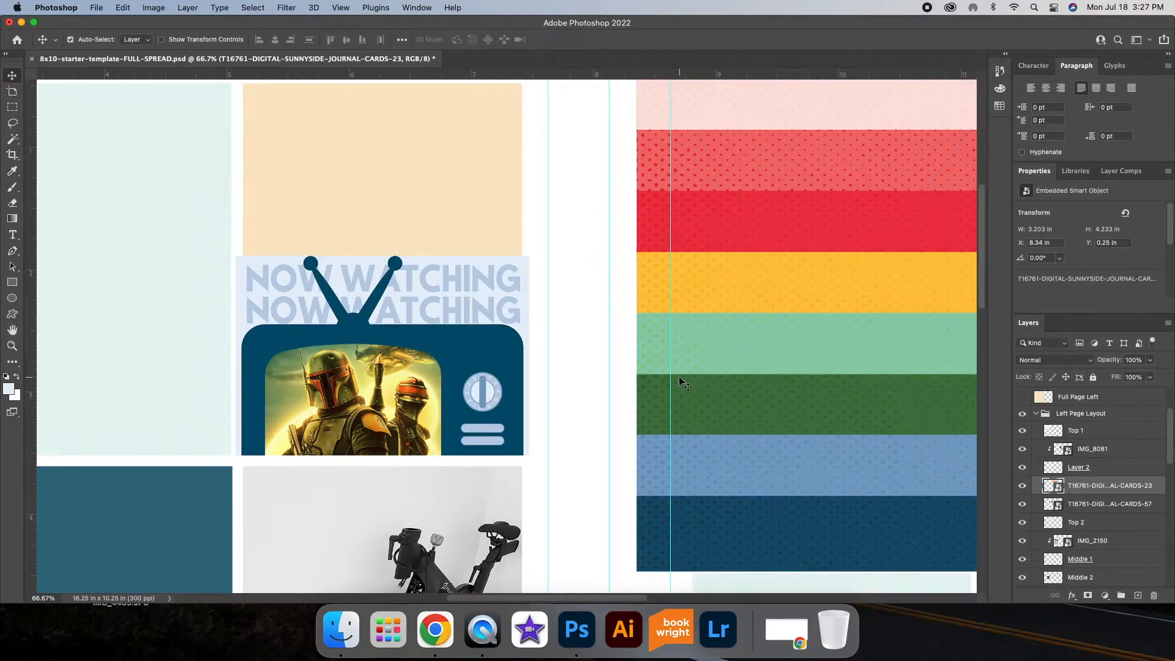
# Step: Rasterize the left page's TV card and fill its background with the pale pink sampled from the striped card's first stripe
pyautogui.scroll(3, 681, 380)
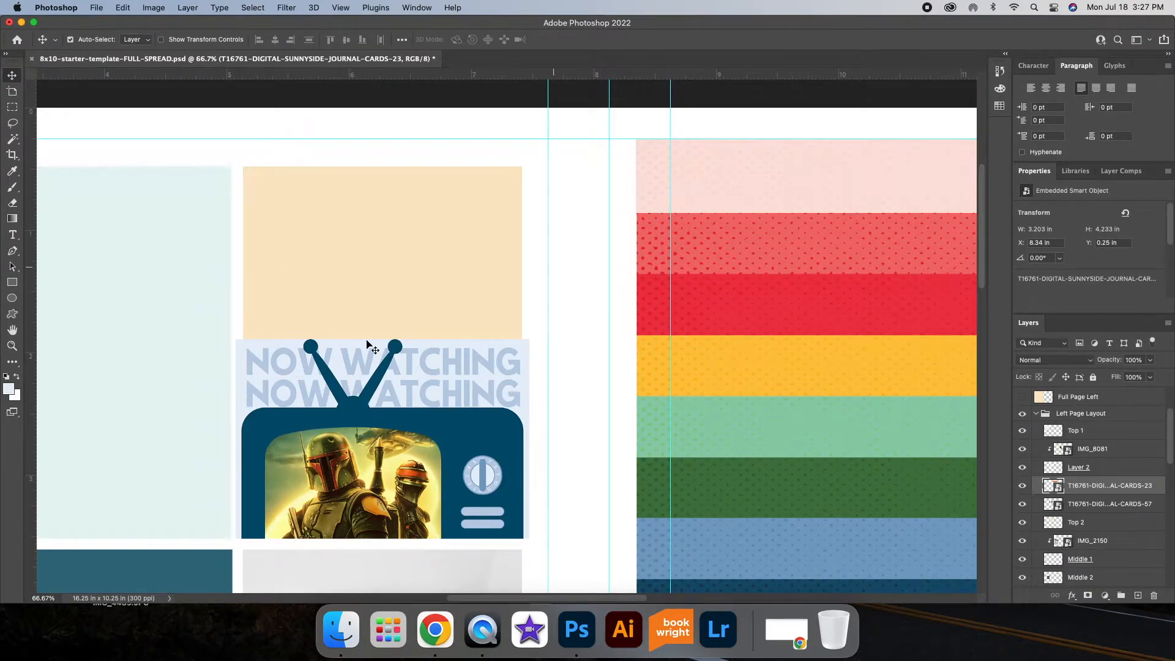
pyautogui.click(9, 388)
pyautogui.click(745, 191)
pyautogui.press('Return')
pyautogui.press('v')
pyautogui.click(459, 365)
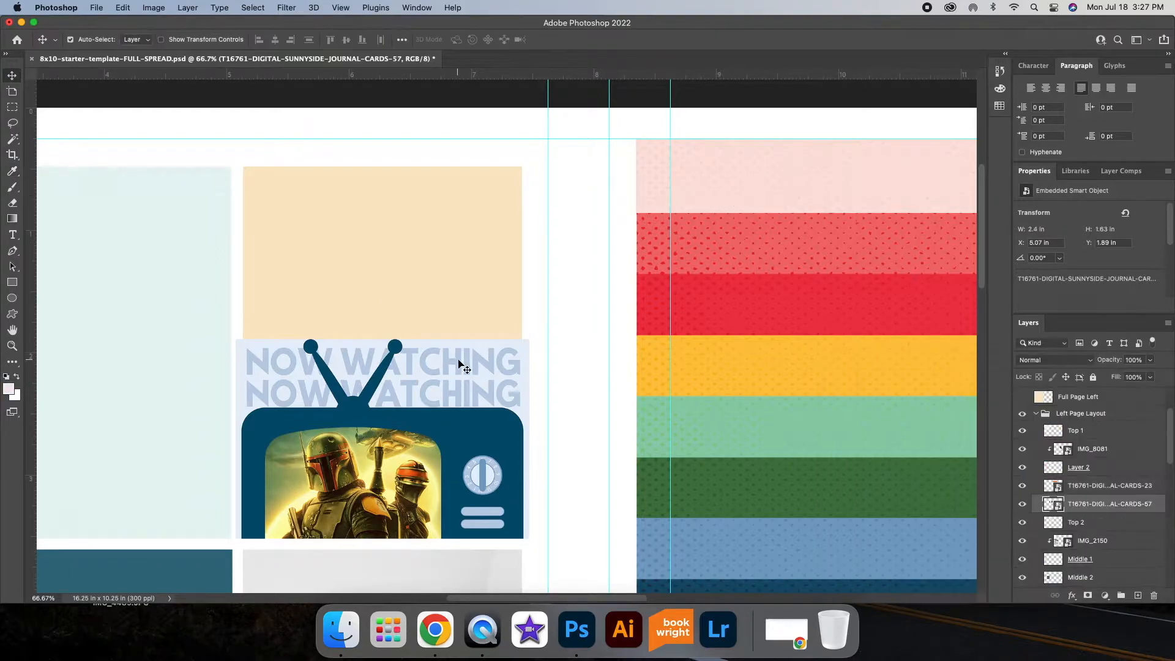
pyautogui.click(11, 366)
pyautogui.click(251, 349)
pyautogui.click(636, 255)
pyautogui.click(436, 342)
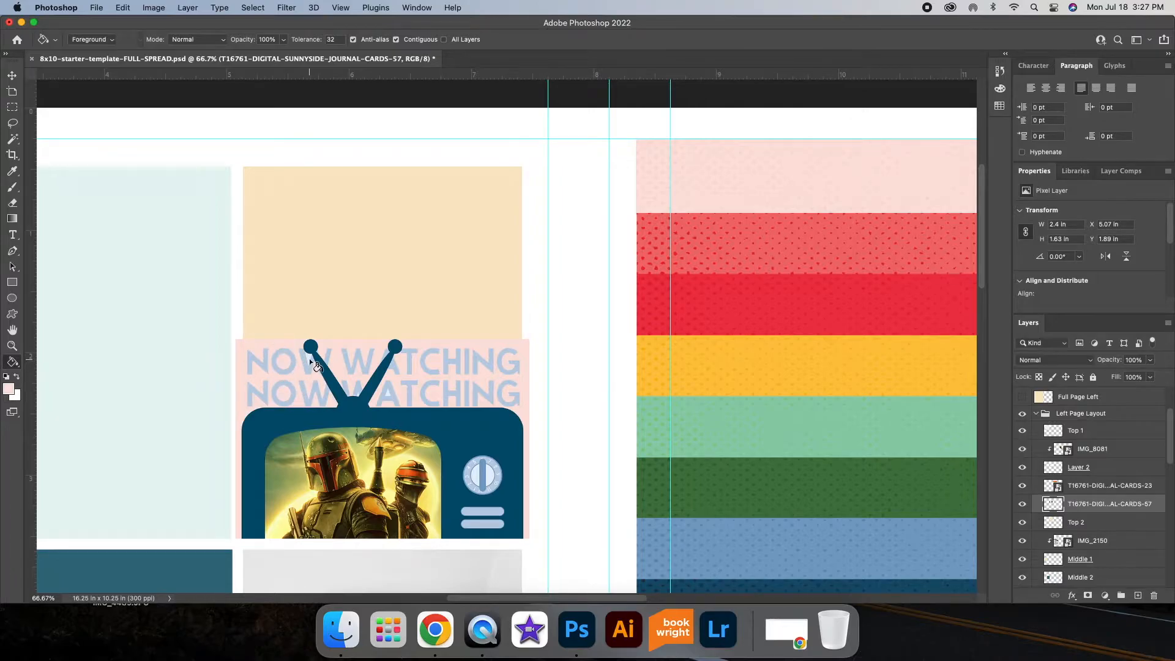
# Step: Fill both NOW WATCHING lines on the left page's TV card with the coral sampled from the striped card's second stripe
pyautogui.hscroll(-2, 461, 384)
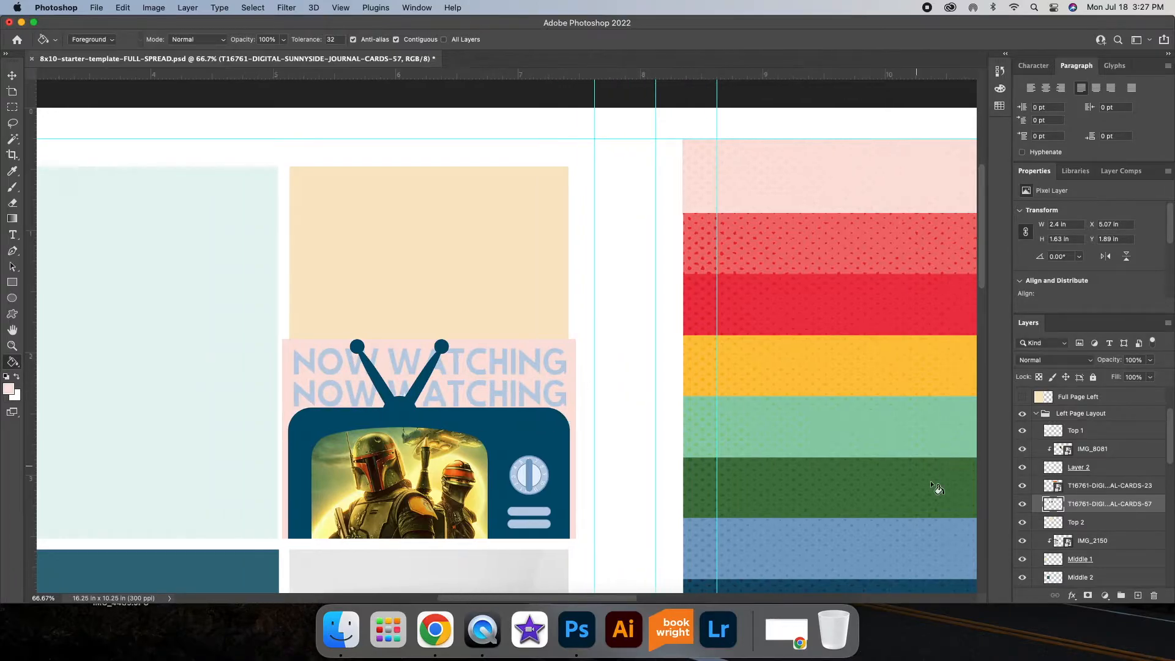
pyautogui.click(9, 389)
pyautogui.click(789, 218)
pyautogui.click(1100, 398)
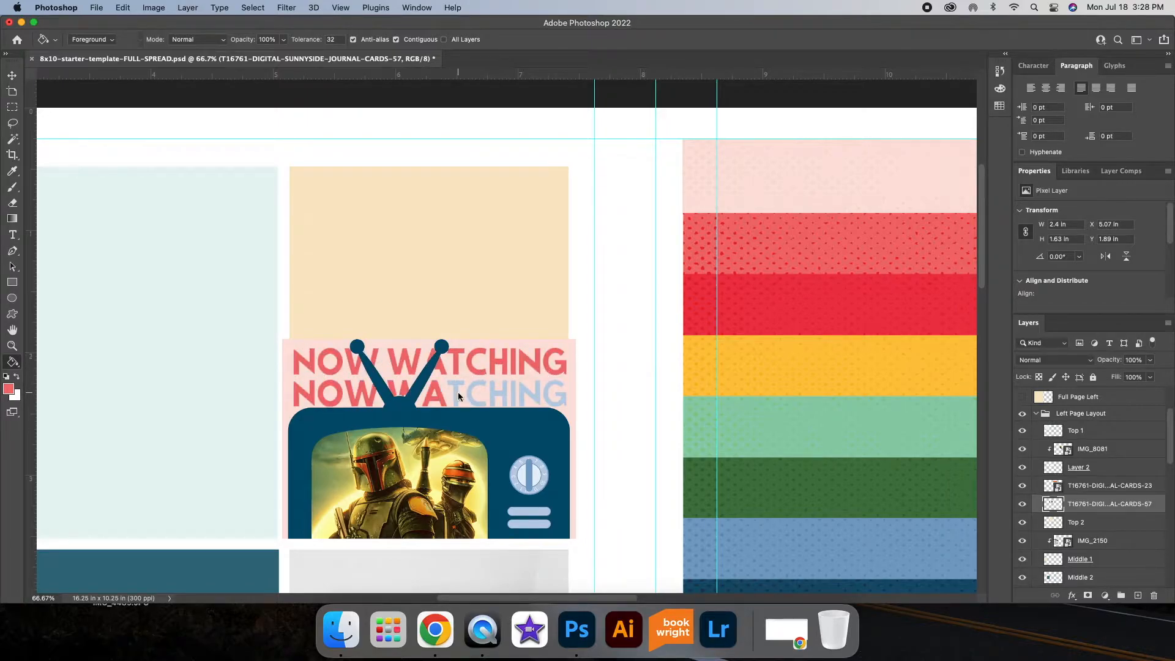
pyautogui.press('v')
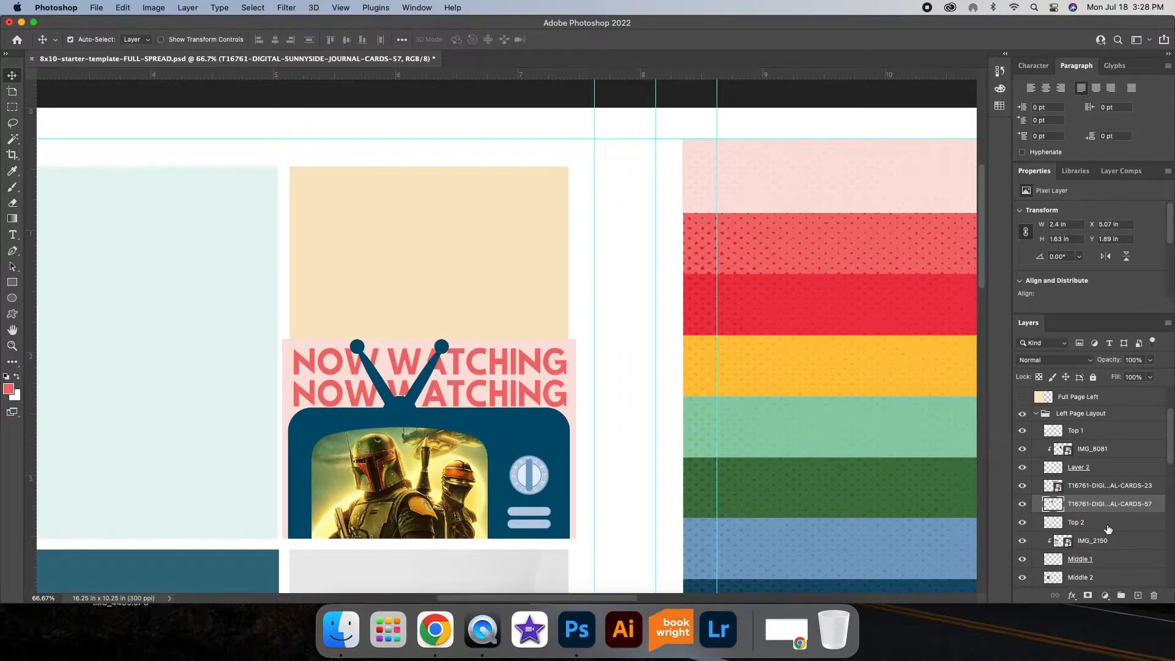
# Step: Apply a pale pink #fce1dc Color Overlay to the Top 2 slot layer behind the left page's TV card
pyautogui.click(1106, 525)
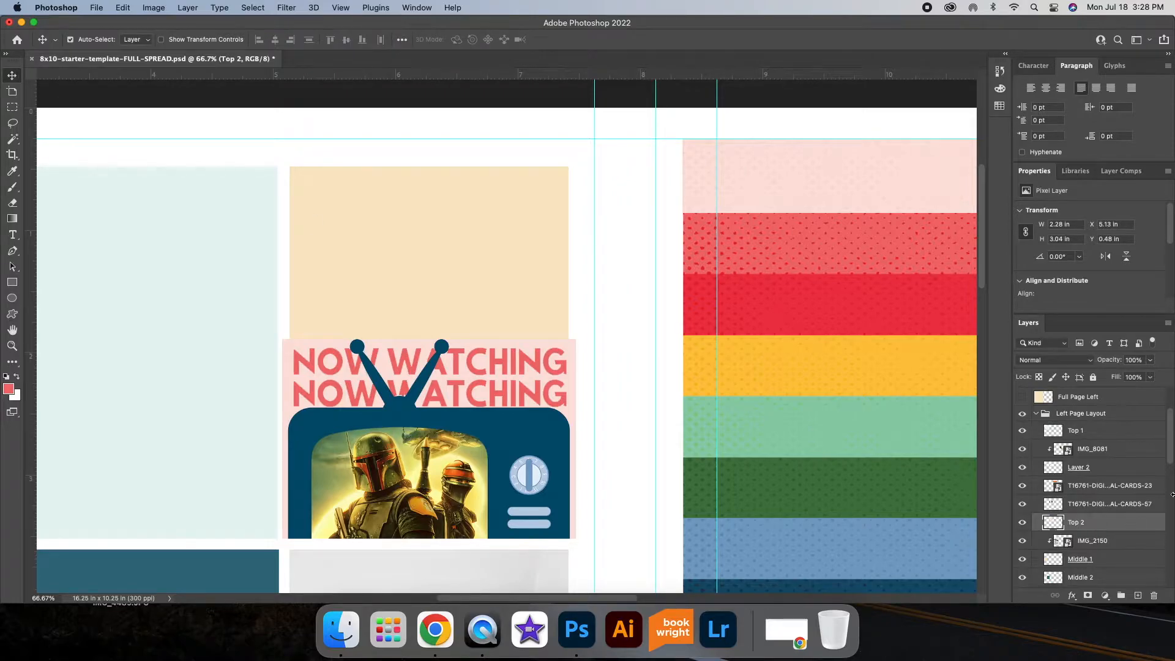
pyautogui.doubleClick(1149, 528)
pyautogui.click(785, 402)
pyautogui.click(984, 279)
pyautogui.click(543, 378)
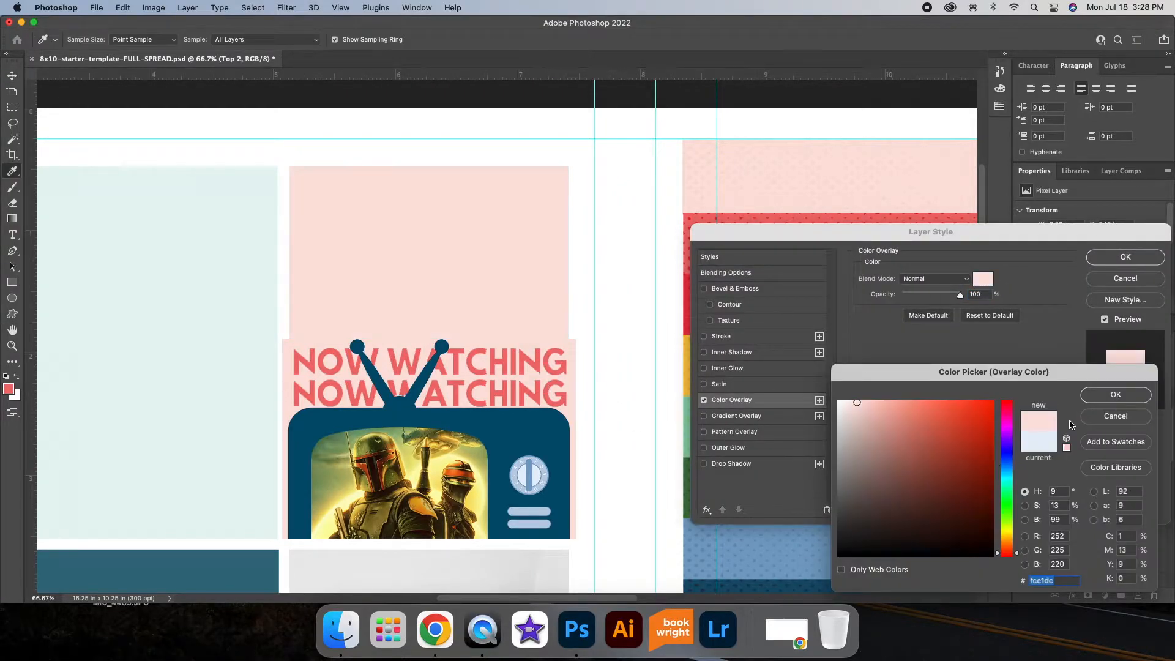
pyautogui.click(1115, 395)
pyautogui.click(1125, 257)
pyautogui.rightClick(1107, 517)
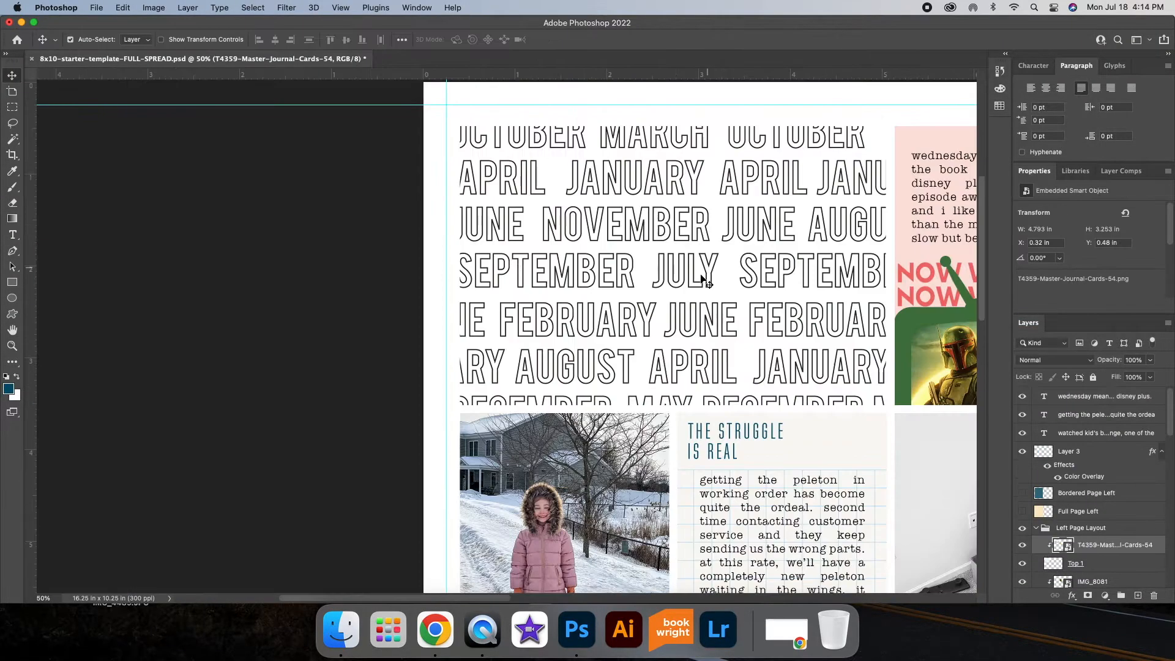
# Step: Rasterize the month-names card and fill the word FEBRUARY with dark blue using the Paint Bucket
pyautogui.press('g')
pyautogui.click(503, 319)
pyautogui.press('Return')
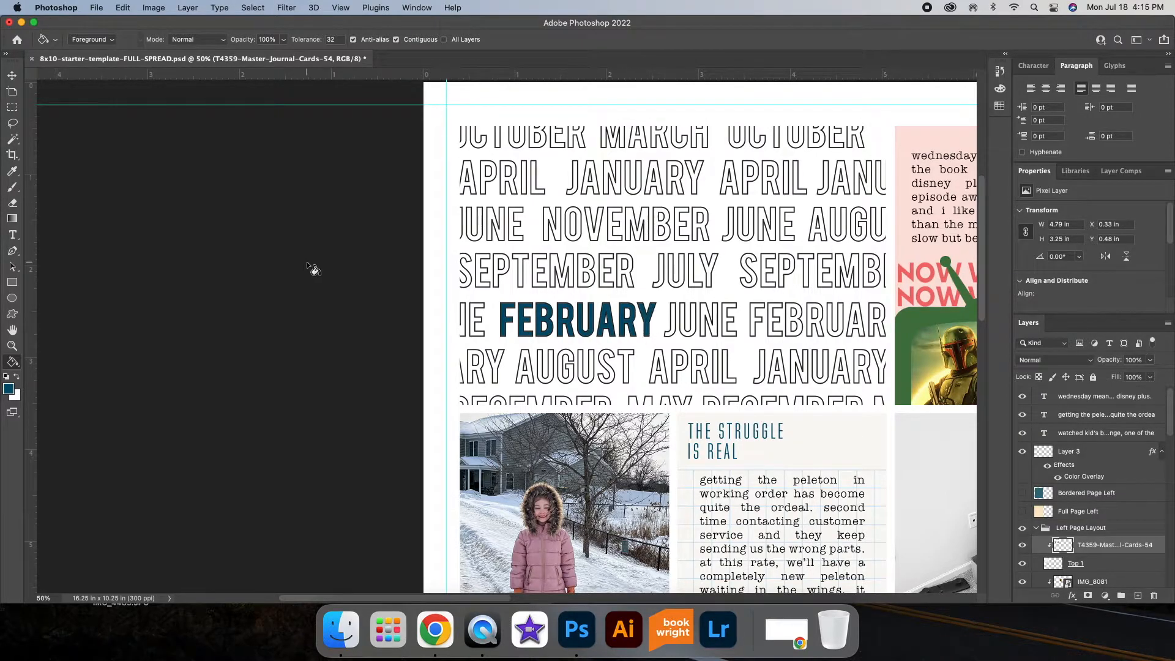
# Step: Place the pink circle card T16761-DIGITAL-SUNNYSIDE-JOURNAL-CARDS-44.png in the left page's Bottom 2 slot, scale it to fit, and clip it to the slot
pyautogui.hscroll(8, 307, 262)
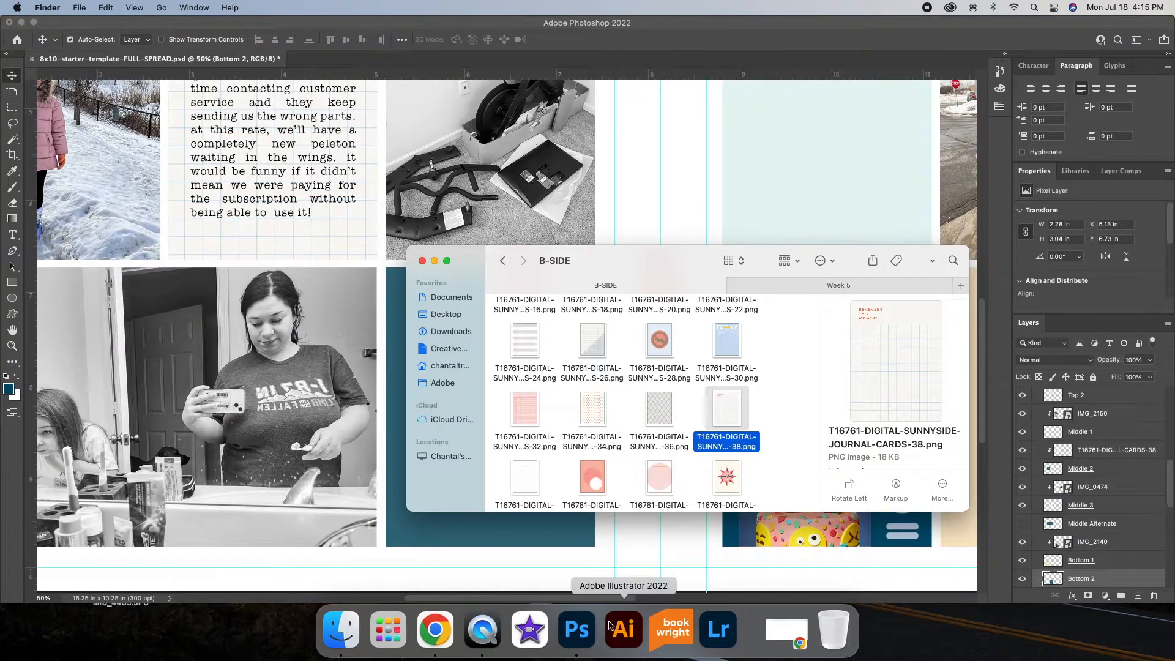
pyautogui.click(661, 433)
pyautogui.moveTo(661, 434); pyautogui.dragTo(445, 491)
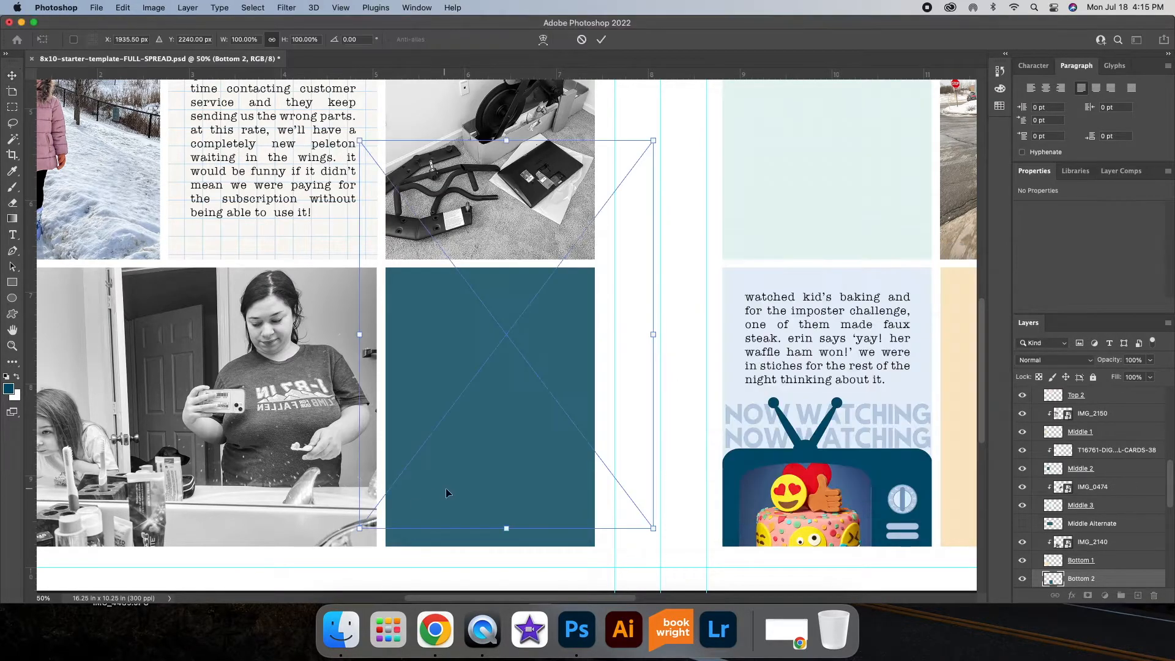
pyautogui.moveTo(517, 366); pyautogui.dragTo(542, 385)
pyautogui.moveTo(679, 161); pyautogui.dragTo(606, 261)
pyautogui.moveTo(584, 302); pyautogui.dragTo(580, 305)
pyautogui.moveTo(601, 262); pyautogui.dragTo(595, 271)
pyautogui.moveTo(572, 309); pyautogui.dragTo(574, 304)
pyautogui.click(601, 41)
pyautogui.rightClick(1142, 579)
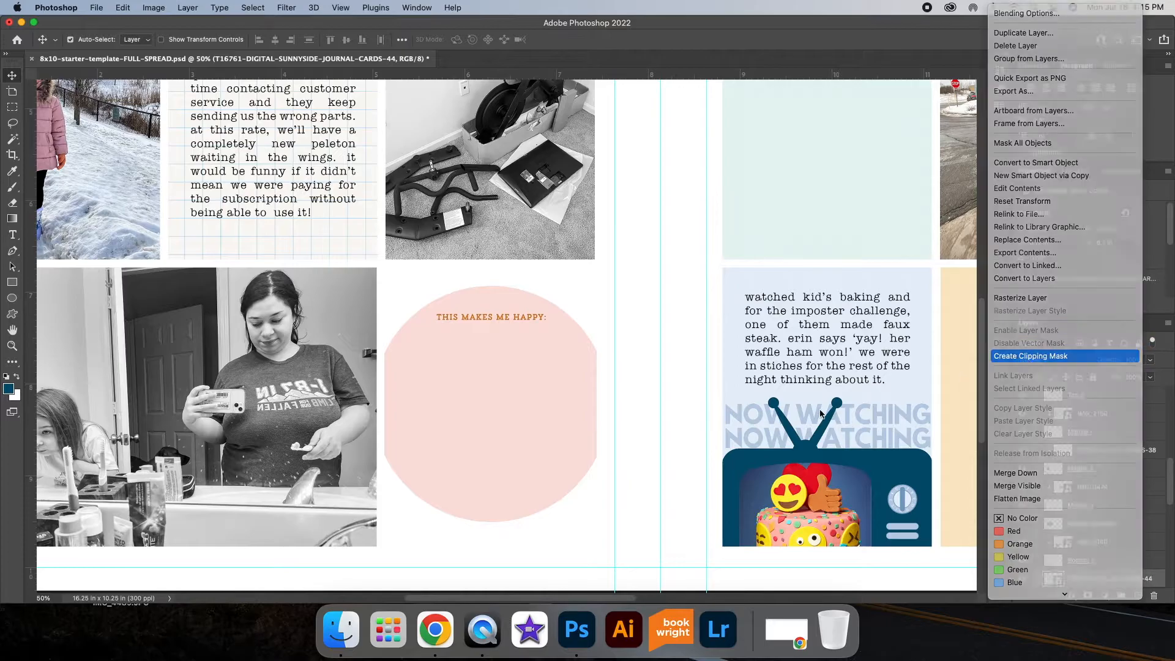
# Step: Choose the BRUSH stamp from the tooth fairy stamps folder and place it, scaled down, just below the pink circle on the card
pyautogui.click(664, 433)
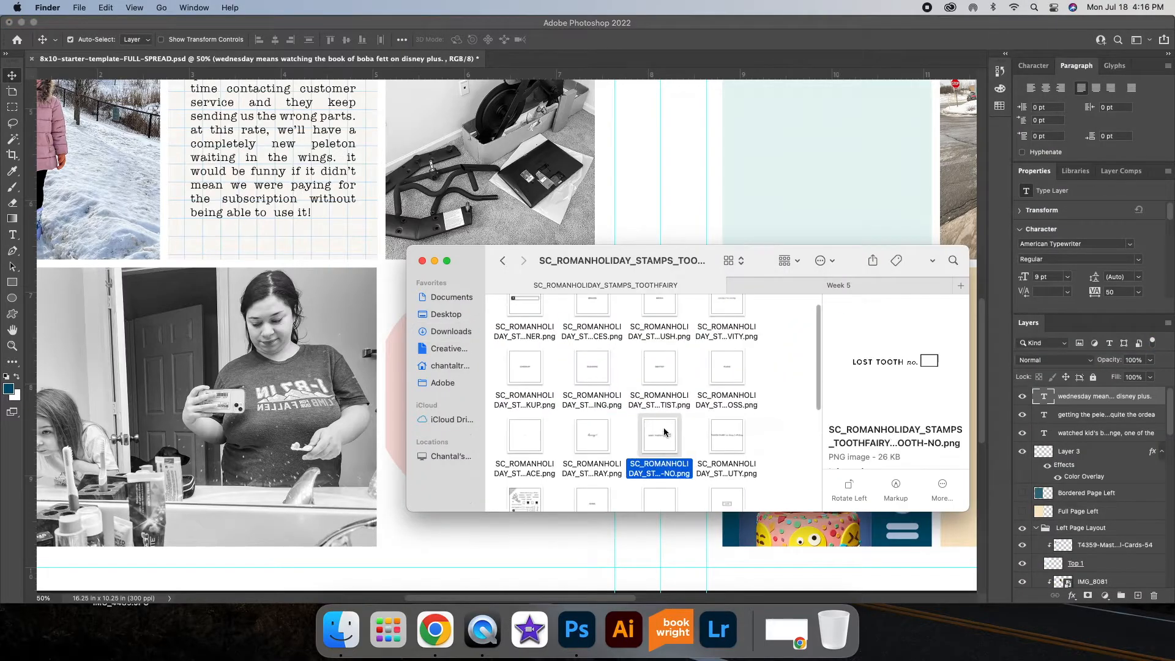
pyautogui.scroll(-4, 535, 435)
pyautogui.click(535, 436)
pyautogui.press('Right')
pyautogui.scroll(10, 612, 379)
pyautogui.click(658, 325)
pyautogui.moveTo(658, 325); pyautogui.dragTo(386, 454)
pyautogui.scroll(-3, 562, 424)
pyautogui.hscroll(-3, 561, 424)
pyautogui.moveTo(289, 275)
pyautogui.mouseDown()
pyautogui.moveTo(507, 420)
pyautogui.moveTo(557, 412)
pyautogui.mouseUp()
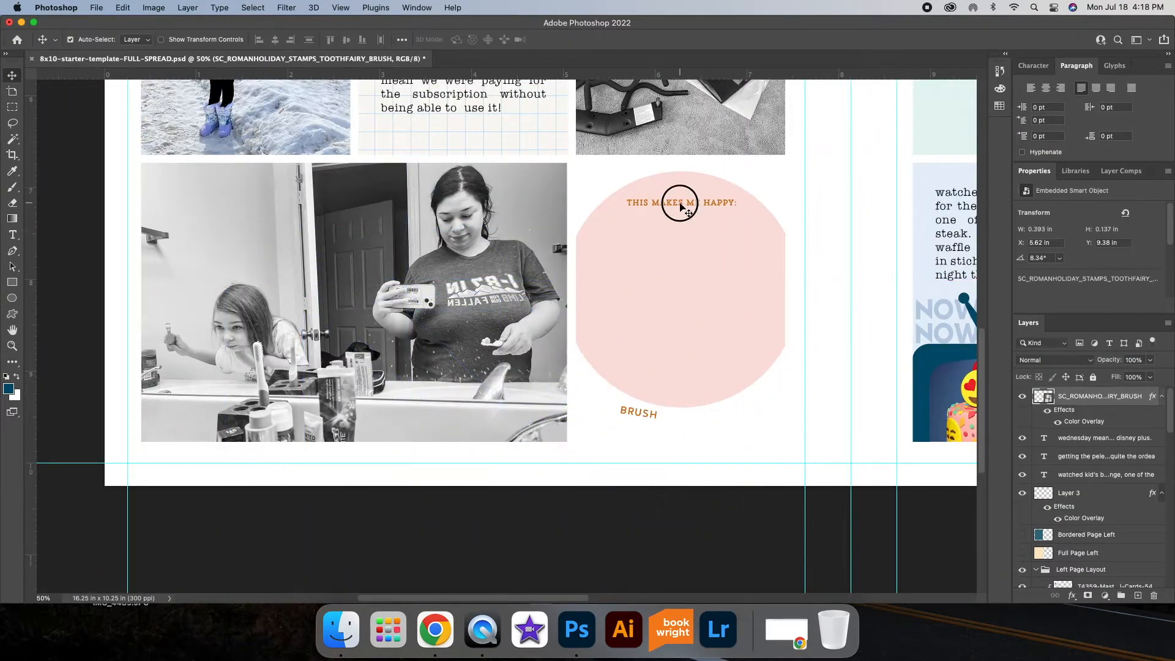
# Step: Rasterize the pink circle card and paint over its THIS MAKES ME HAPPY: title with pink sampled from the circle
pyautogui.click(679, 208)
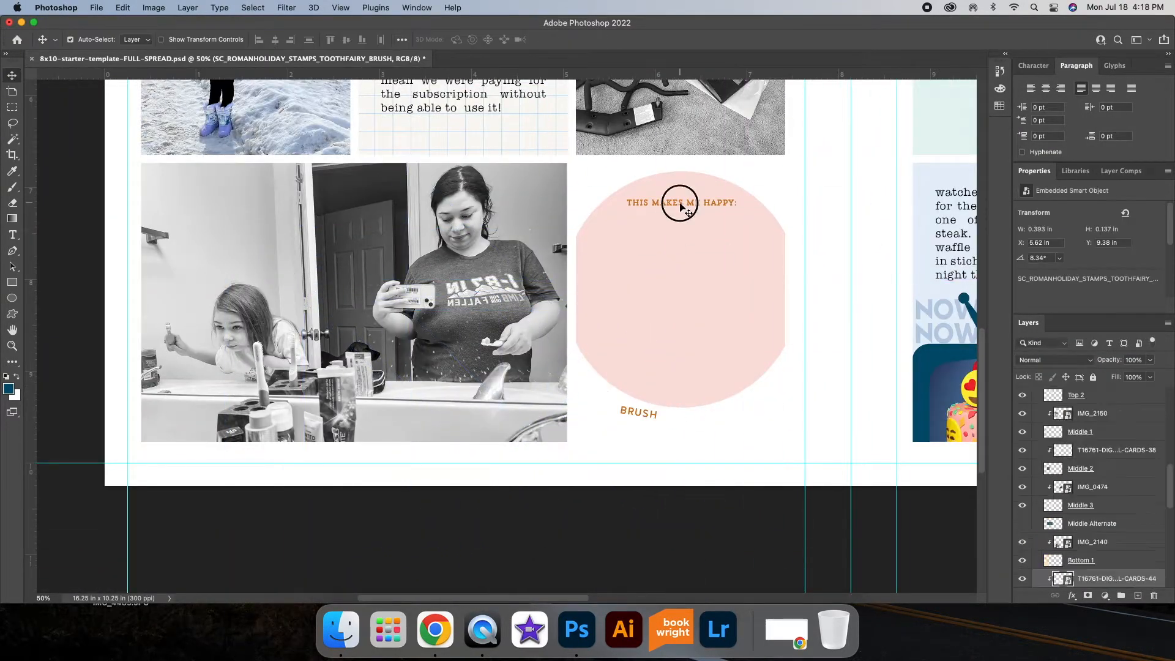
pyautogui.click(11, 361)
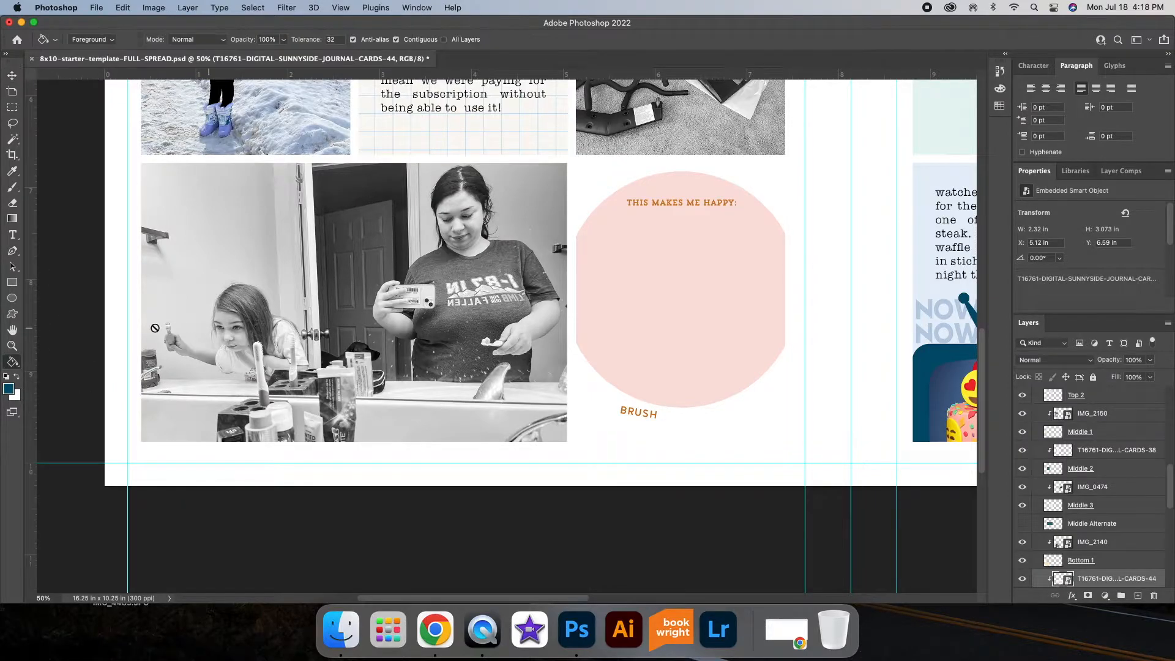
pyautogui.click(12, 171)
pyautogui.click(8, 389)
pyautogui.click(668, 281)
pyautogui.click(1132, 398)
pyautogui.press('b')
pyautogui.click(647, 204)
pyautogui.press('Return')
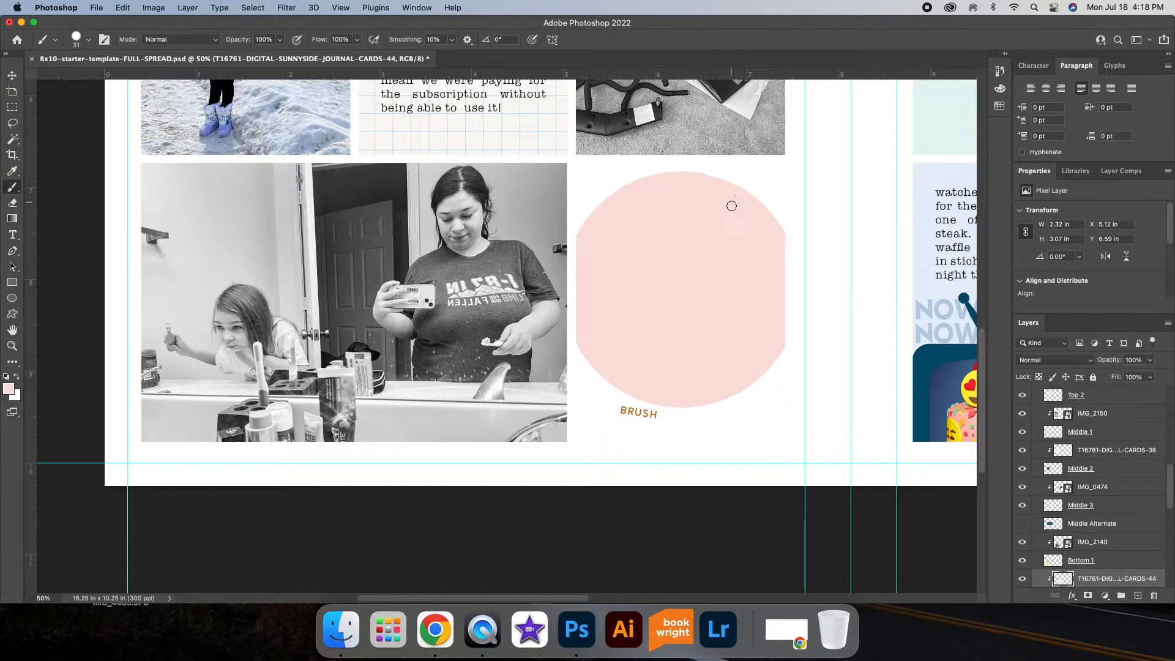
# Step: Rotate the BRUSH stamp level and move it to the upper part of the pink circle, where the title was
pyautogui.click(11, 75)
pyautogui.click(634, 416)
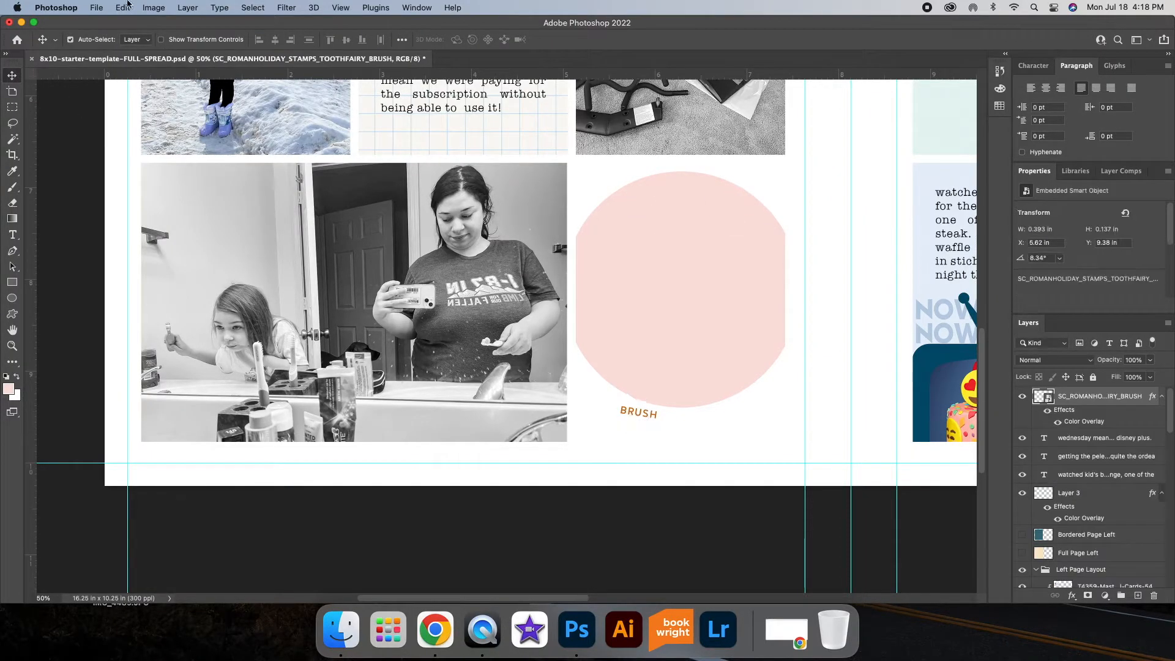
pyautogui.click(123, 8)
pyautogui.moveTo(194, 276)
pyautogui.click(318, 297)
pyautogui.moveTo(713, 487); pyautogui.dragTo(732, 508)
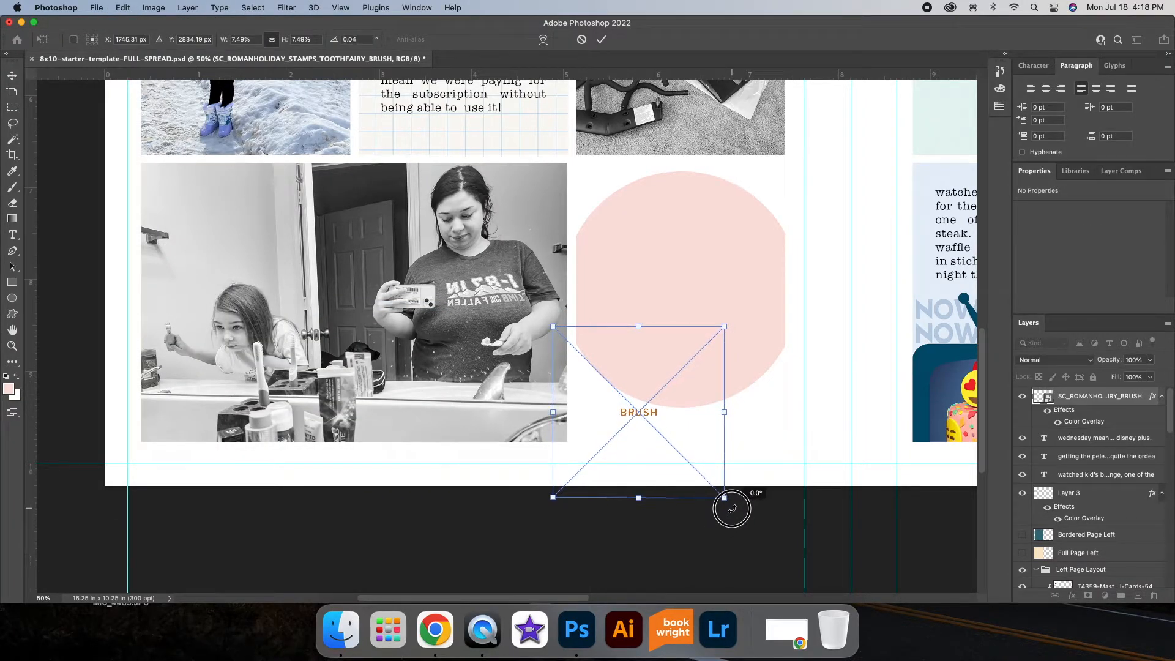
pyautogui.moveTo(645, 414); pyautogui.dragTo(651, 204)
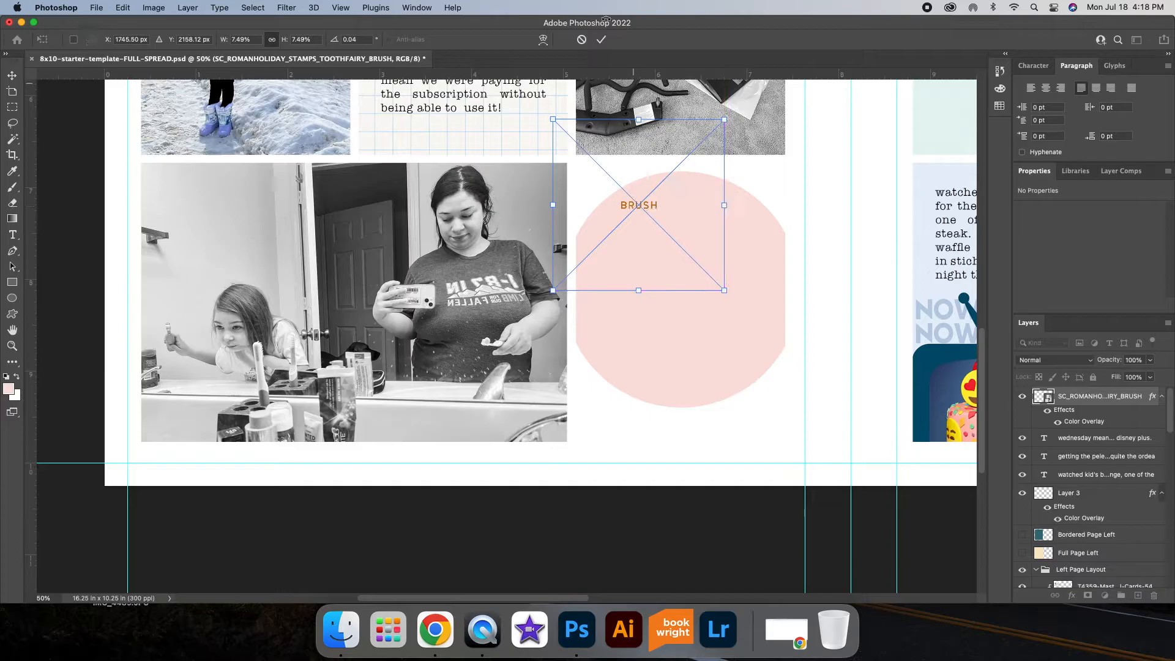
pyautogui.click(602, 39)
# Step: Place the RINSE tooth fairy stamp, scale it down to match the BRUSH stamp, and set it beside that word on the circle
pyautogui.click(341, 630)
pyautogui.moveTo(659, 323); pyautogui.dragTo(583, 294)
pyautogui.scroll(-5, 583, 294)
pyautogui.moveTo(145, 457); pyautogui.dragTo(494, 228)
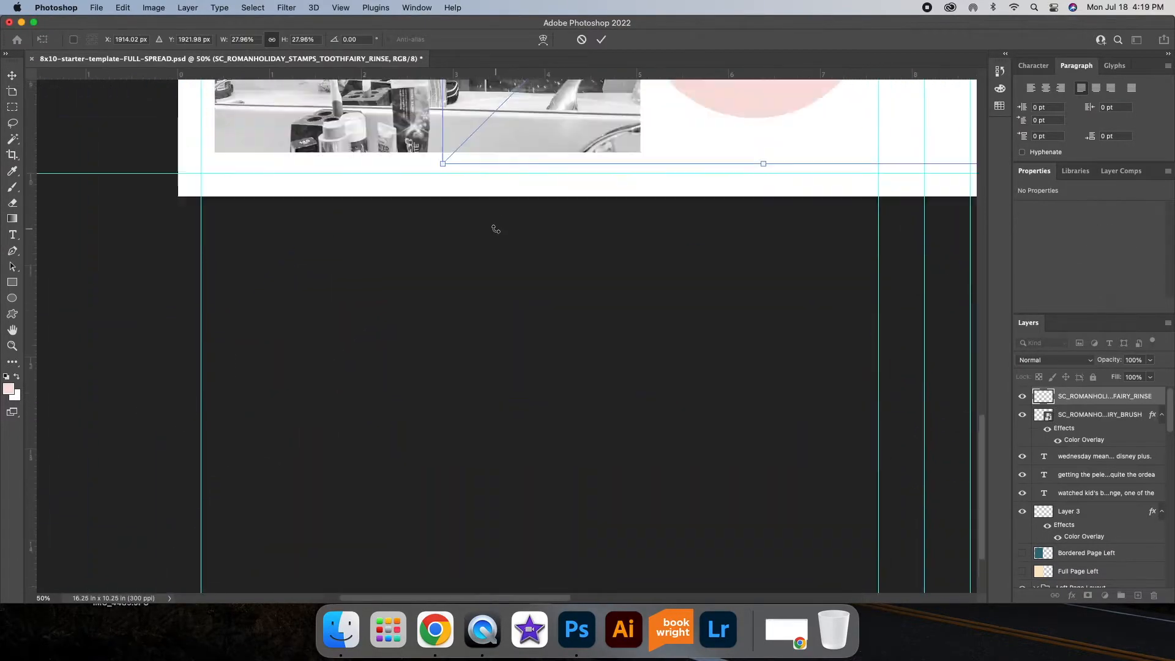
pyautogui.hscroll(5, 494, 228)
pyautogui.scroll(4, 493, 228)
pyautogui.moveTo(776, 420); pyautogui.dragTo(600, 305)
pyautogui.scroll(6, 600, 305)
pyautogui.moveTo(717, 121); pyautogui.dragTo(553, 284)
pyautogui.moveTo(428, 471)
pyautogui.mouseDown()
pyautogui.moveTo(560, 513)
pyautogui.moveTo(547, 513)
pyautogui.mouseUp()
pyautogui.press('Return')
# Step: Apply a brown-orange Color Overlay to the RINSE stamp
pyautogui.doubleClick(1152, 398)
pyautogui.click(759, 402)
pyautogui.click(1125, 258)
# Step: Scale the star stamp to 7.29% and position it between the BRUSH and RINSE stamps
pyautogui.scroll(-5, 1030, 448)
pyautogui.scroll(-5, 761, 525)
pyautogui.moveTo(704, 349); pyautogui.dragTo(696, 338)
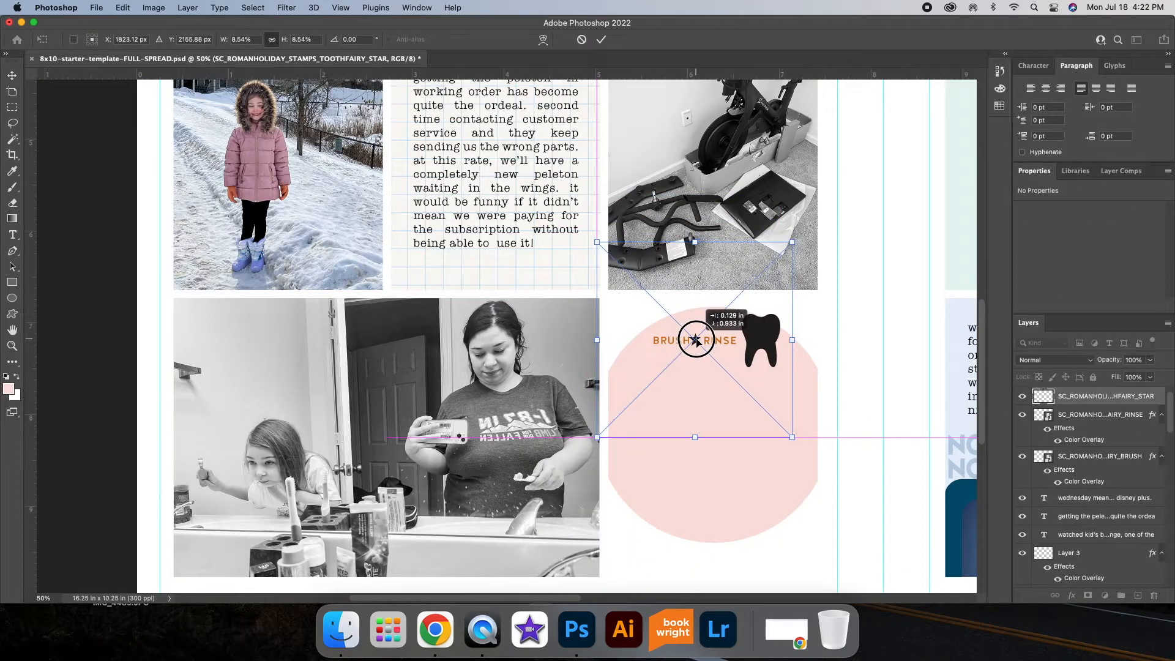
pyautogui.moveTo(603, 435)
pyautogui.mouseDown()
pyautogui.moveTo(627, 416)
pyautogui.moveTo(602, 438)
pyautogui.mouseUp()
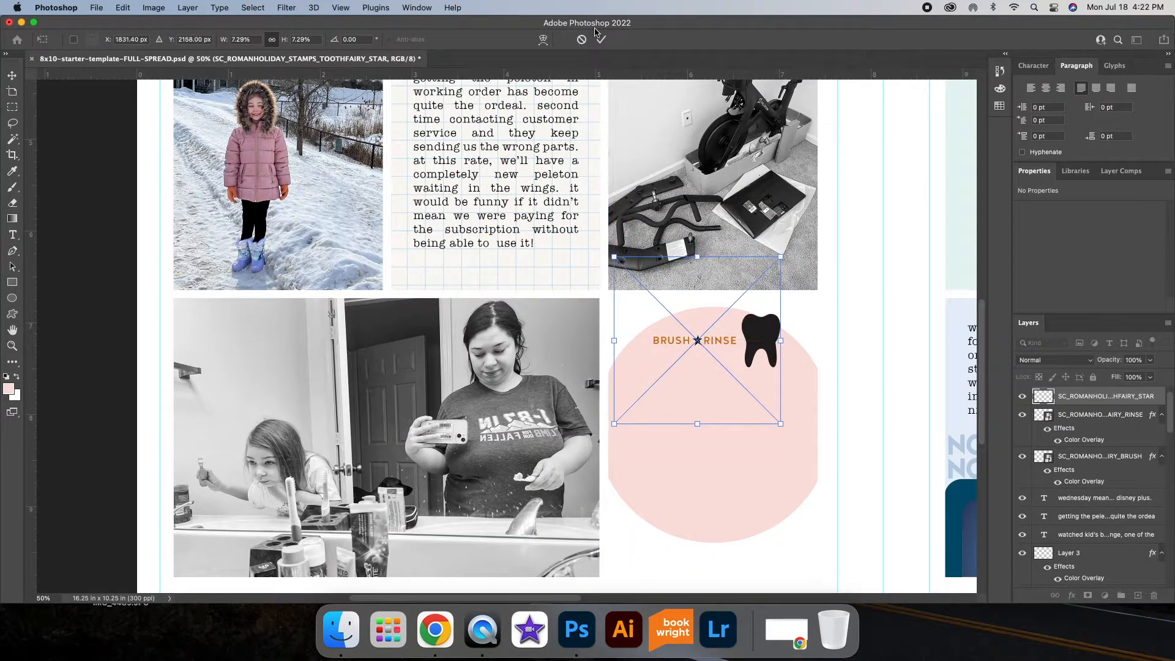
pyautogui.press('Return')
# Step: Nudge the BRUSH stamp slightly left to even the spacing around the star, and select the star stamp
pyautogui.click(689, 342)
pyautogui.click(679, 345)
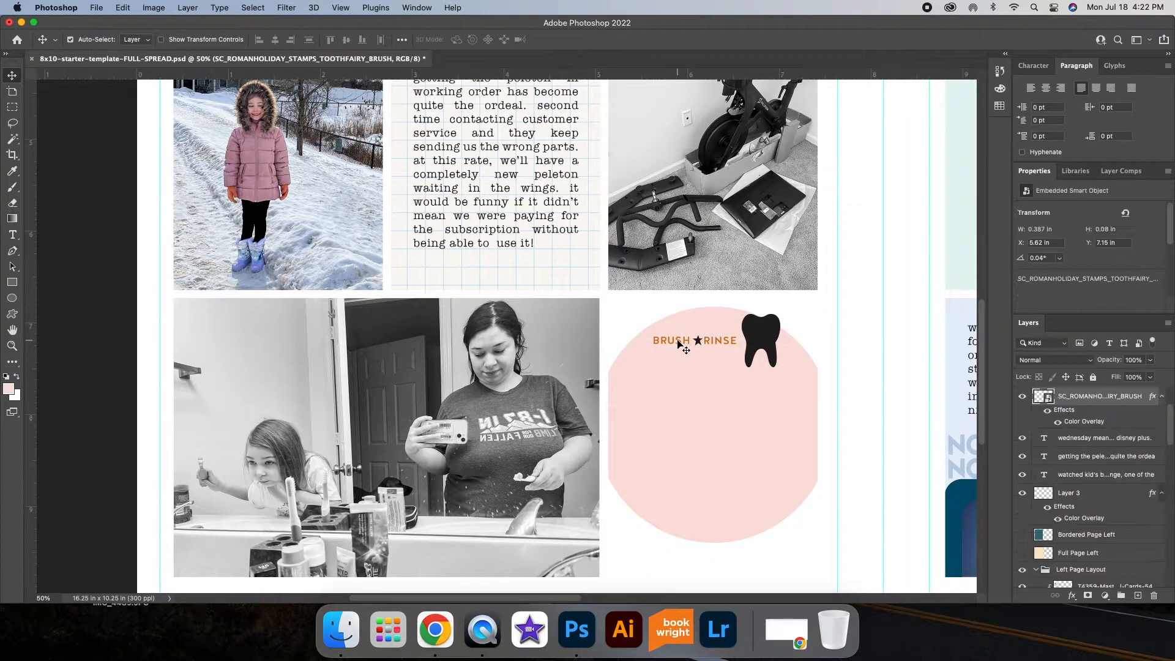
pyautogui.press('Left')
pyautogui.click(698, 340)
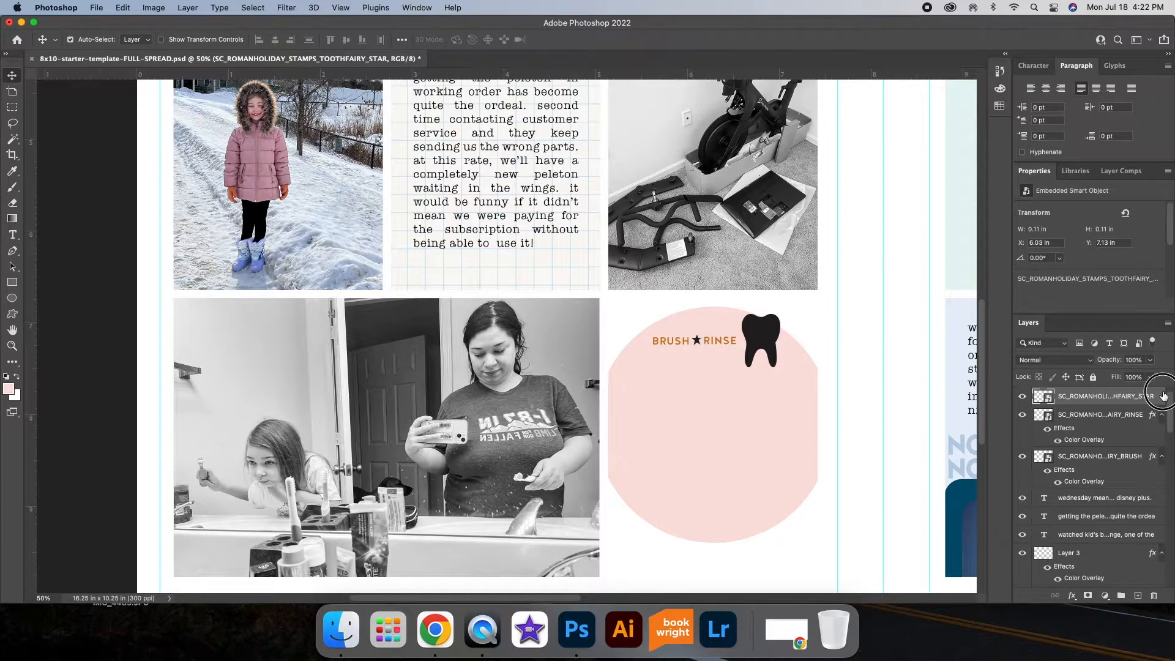
# Step: Apply a brown-orange Color Overlay to the star stamp and hide the solid tooth stamp
pyautogui.doubleClick(1165, 396)
pyautogui.click(710, 401)
pyautogui.click(1126, 257)
pyautogui.click(762, 337)
pyautogui.press('super+comma')
# Step: Duplicate the star stamp and place the copy just after the RINSE stamp
pyautogui.click(697, 341)
pyautogui.press('super+t')
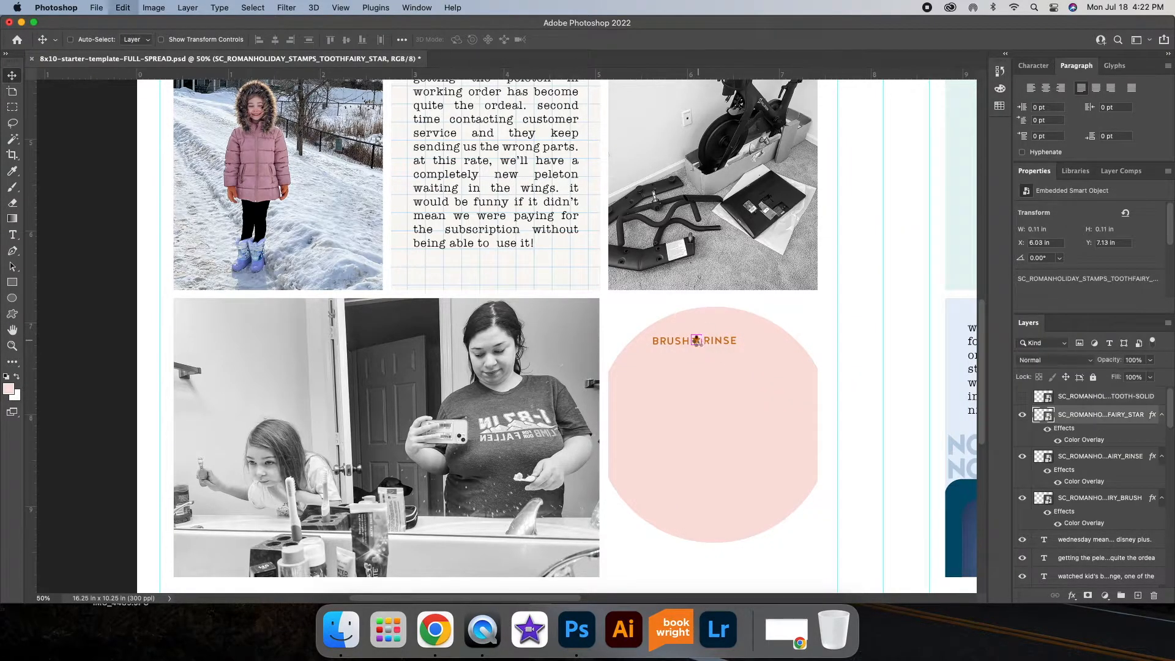
pyautogui.press('super+v')
pyautogui.moveTo(696, 341); pyautogui.dragTo(745, 341)
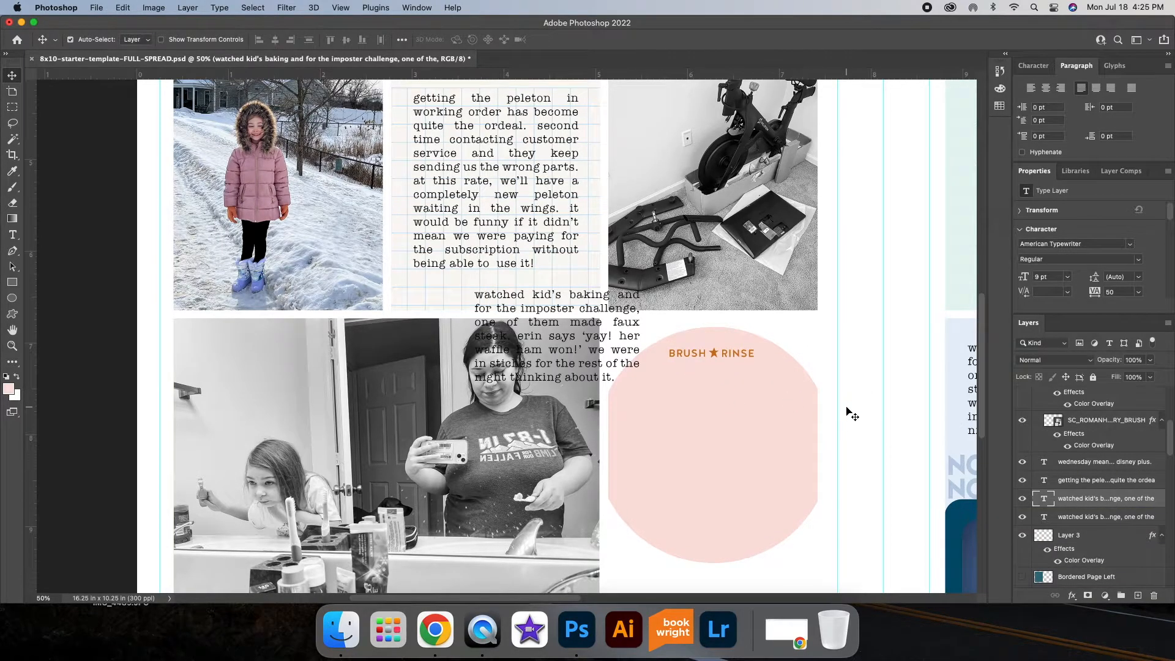
# Step: Move the copied journaling text onto the pink circle and replace it with the story about the morning tooth-brushing routine
pyautogui.moveTo(586, 298)
pyautogui.mouseDown()
pyautogui.moveTo(749, 445)
pyautogui.moveTo(744, 388)
pyautogui.mouseUp()
pyautogui.doubleClick(796, 423)
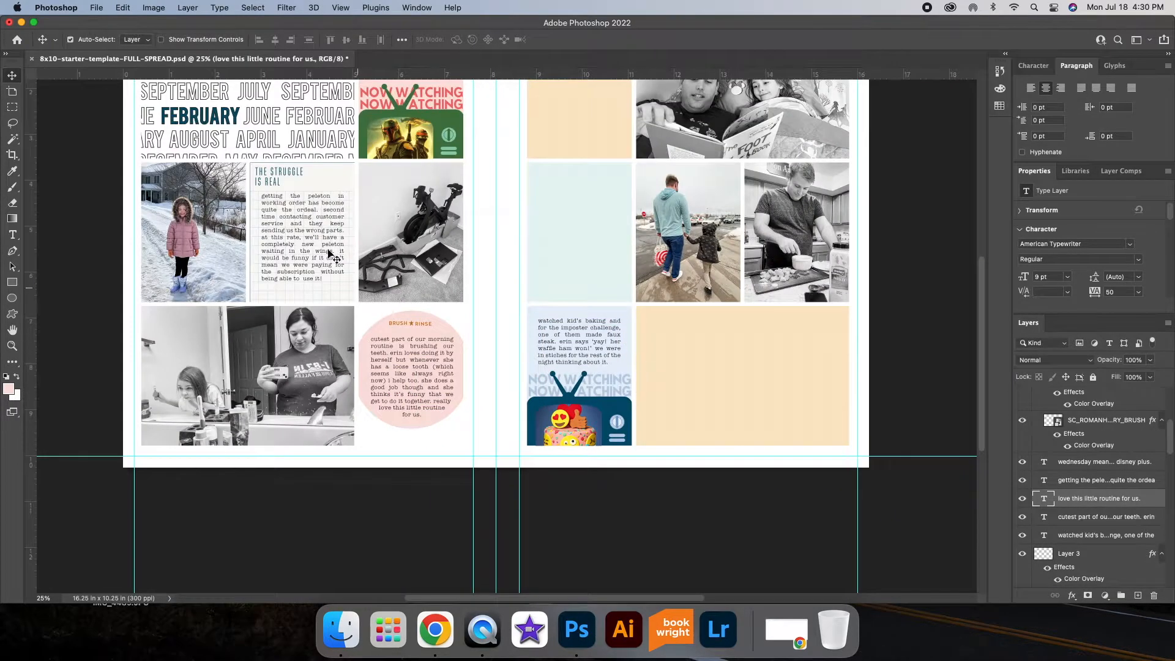
pyautogui.click(256, 197)
# Step: Release the IMG_2169 photo from its mask, move it to the right page's Middle 1 slot, and clip it to that shape
pyautogui.scroll(5, 678, 366)
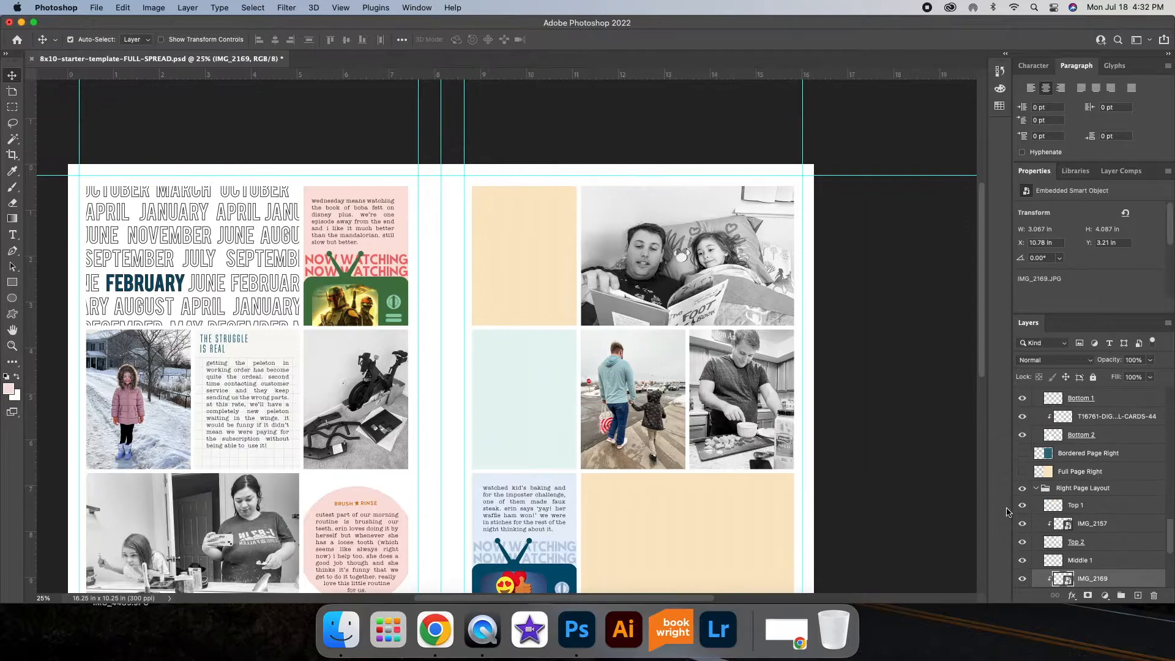
pyautogui.rightClick(1133, 488)
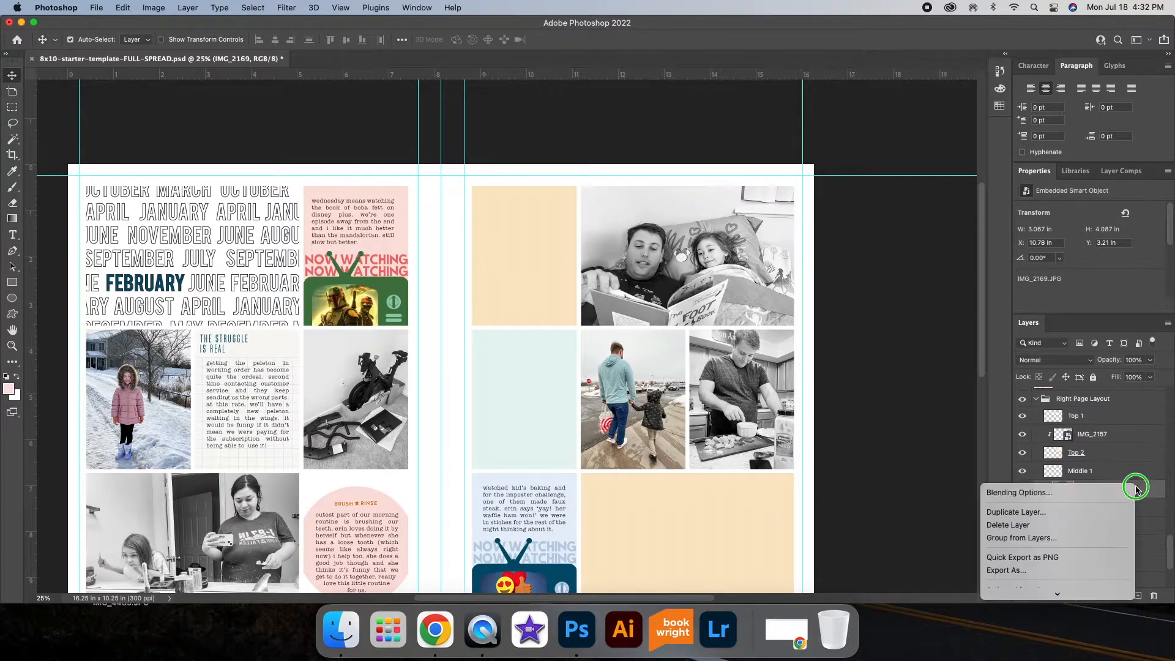
pyautogui.click(1053, 556)
pyautogui.moveTo(1105, 489); pyautogui.dragTo(1105, 467)
pyautogui.moveTo(627, 404); pyautogui.dragTo(541, 422)
pyautogui.rightClick(1133, 474)
pyautogui.click(1042, 577)
pyautogui.scroll(-2, 743, 428)
pyautogui.scroll(-1, 742, 428)
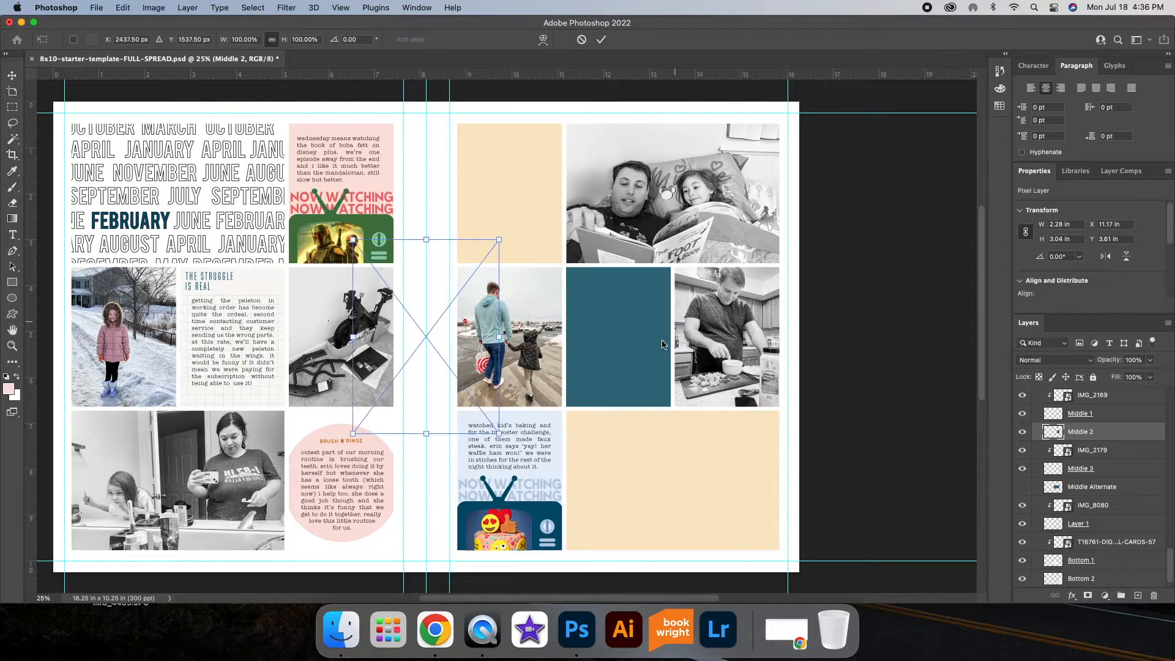
# Step: Scale the On the Menu journal card to fit the Middle 2 slot and clip it to that shape
pyautogui.moveTo(436, 319); pyautogui.dragTo(629, 344)
pyautogui.moveTo(713, 462); pyautogui.dragTo(664, 415)
pyautogui.press('Return')
pyautogui.moveTo(639, 312); pyautogui.dragTo(638, 312)
pyautogui.rightClick(1131, 432)
pyautogui.click(1104, 482)
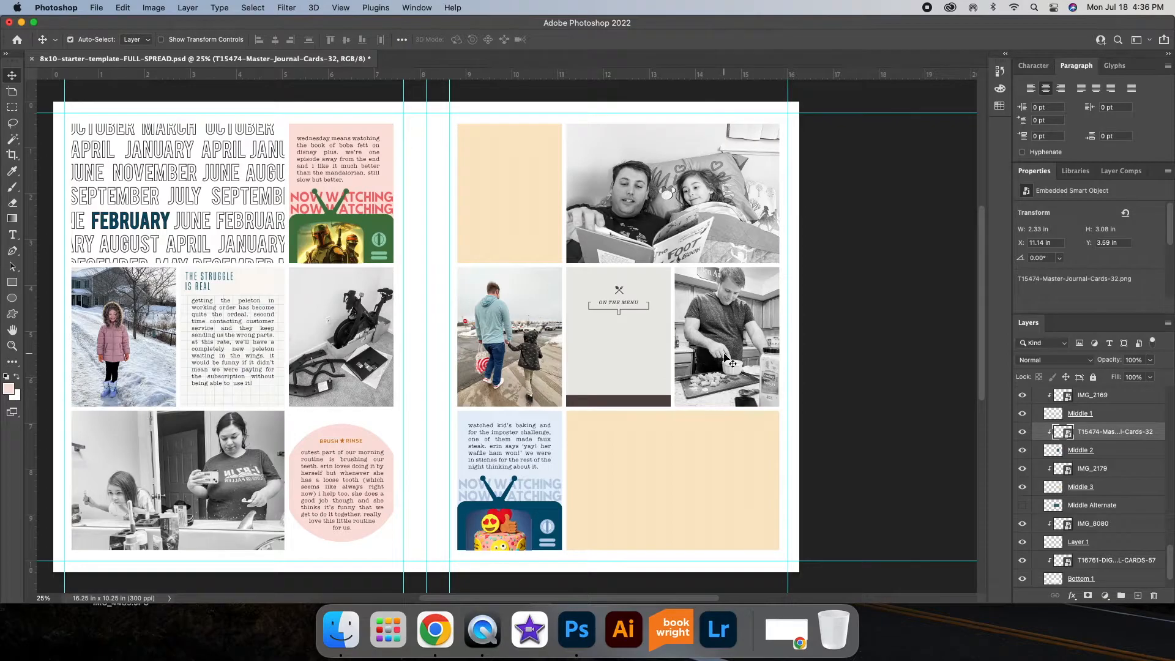
# Step: Rasterize the On the Menu card and fill its dark bottom strip with the green sampled from the Now Watching TV
pyautogui.press('super+plus')
pyautogui.press('super+plus')
pyautogui.click(9, 388)
pyautogui.click(235, 157)
pyautogui.click(1106, 394)
pyautogui.press('super+plus')
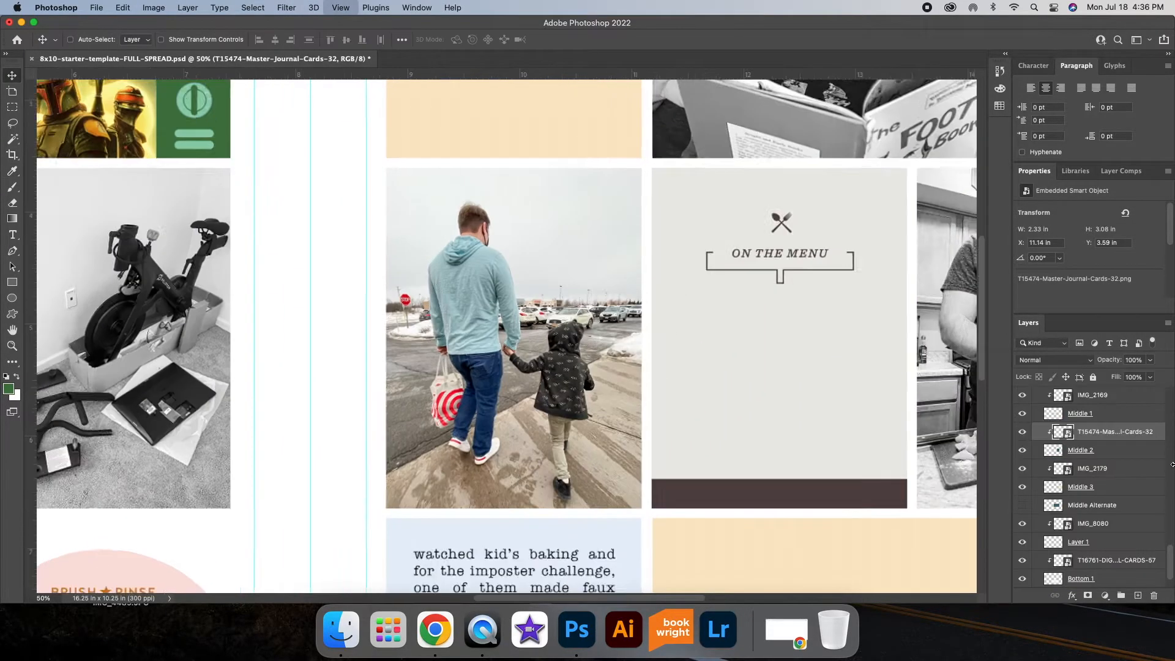
pyautogui.press('g')
pyautogui.click(581, 510)
pyautogui.press('Return')
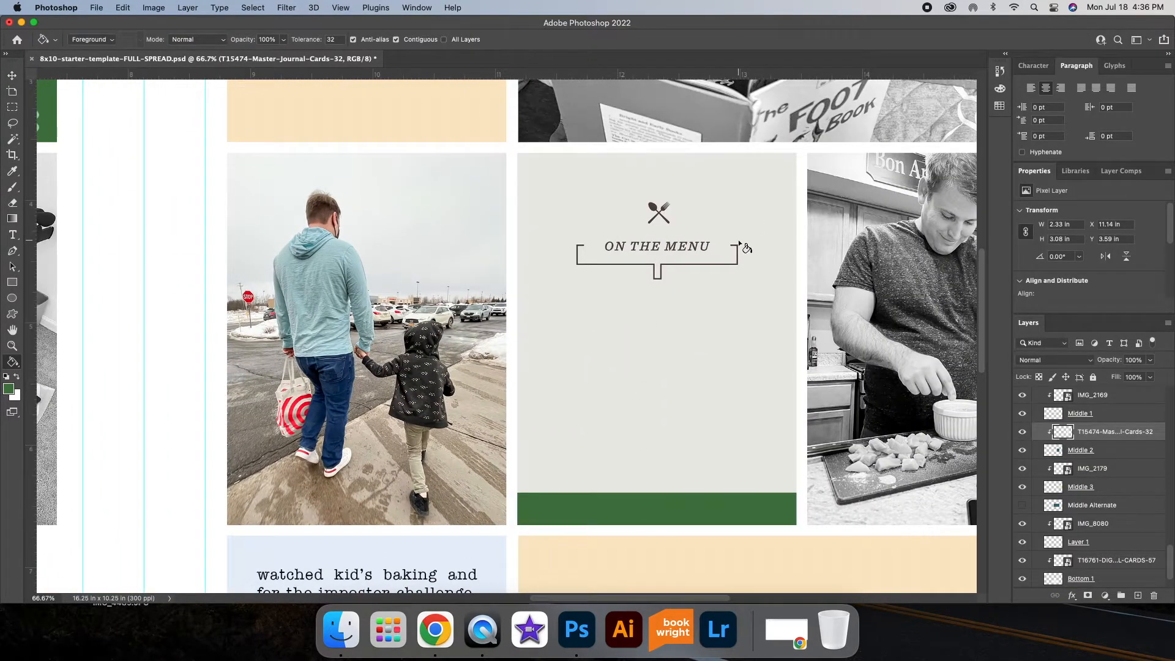
# Step: Fill the crossed utensils icon and the ON THE MENU lettering with the same green
pyautogui.press('super+plus')
pyautogui.press('super+plus')
pyautogui.scroll(5, 744, 248)
pyautogui.press('super+plus')
pyautogui.press('super+plus')
pyautogui.hscroll(10, 744, 248)
pyautogui.click(490, 132)
pyautogui.click(241, 359)
pyautogui.click(373, 337)
pyautogui.click(423, 344)
pyautogui.click(515, 358)
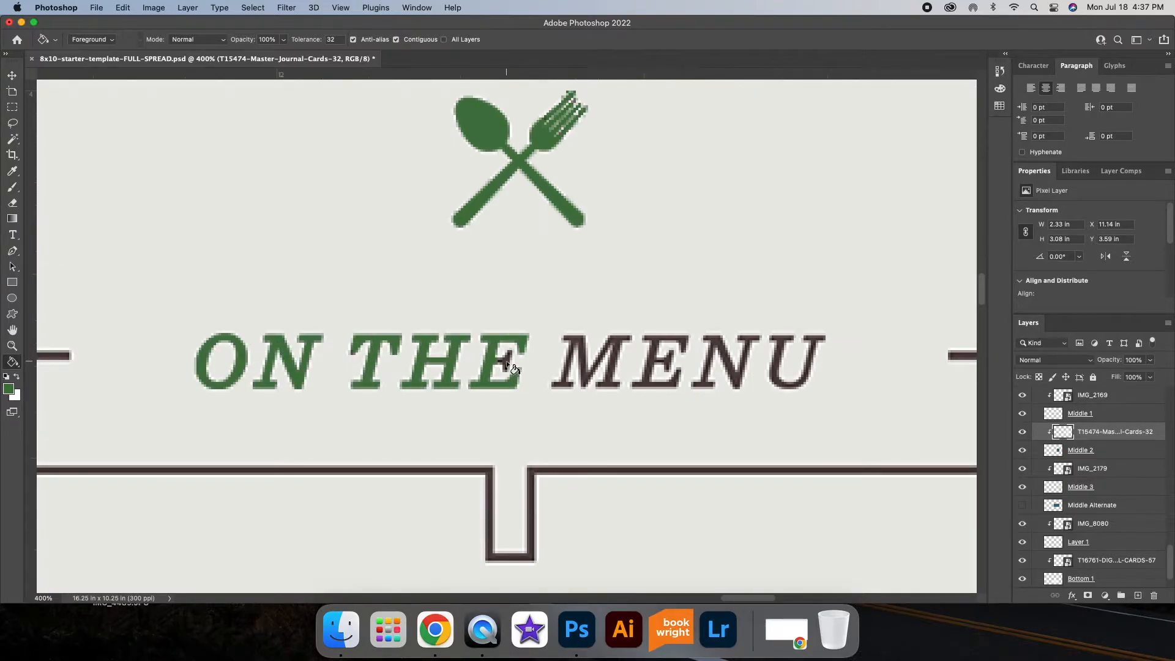
pyautogui.click(573, 341)
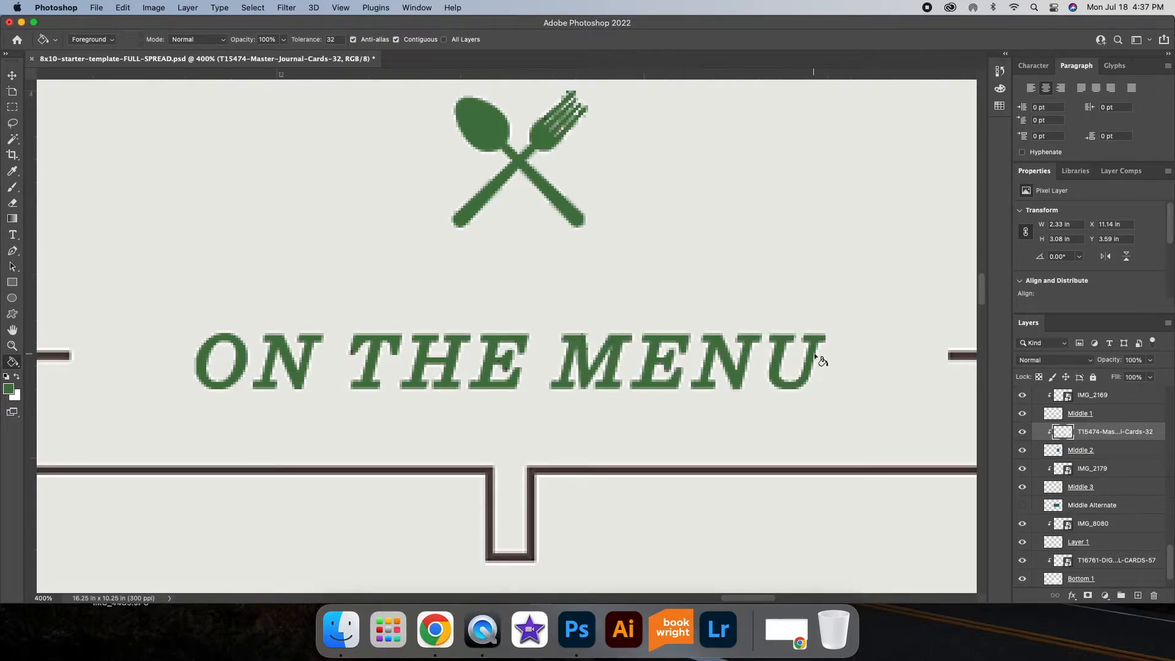
# Step: Fill the bracket outline around the ON THE MENU heading with the green
pyautogui.hscroll(4, 814, 352)
pyautogui.click(756, 359)
pyautogui.hscroll(-10, 735, 391)
pyautogui.hscroll(2, 682, 385)
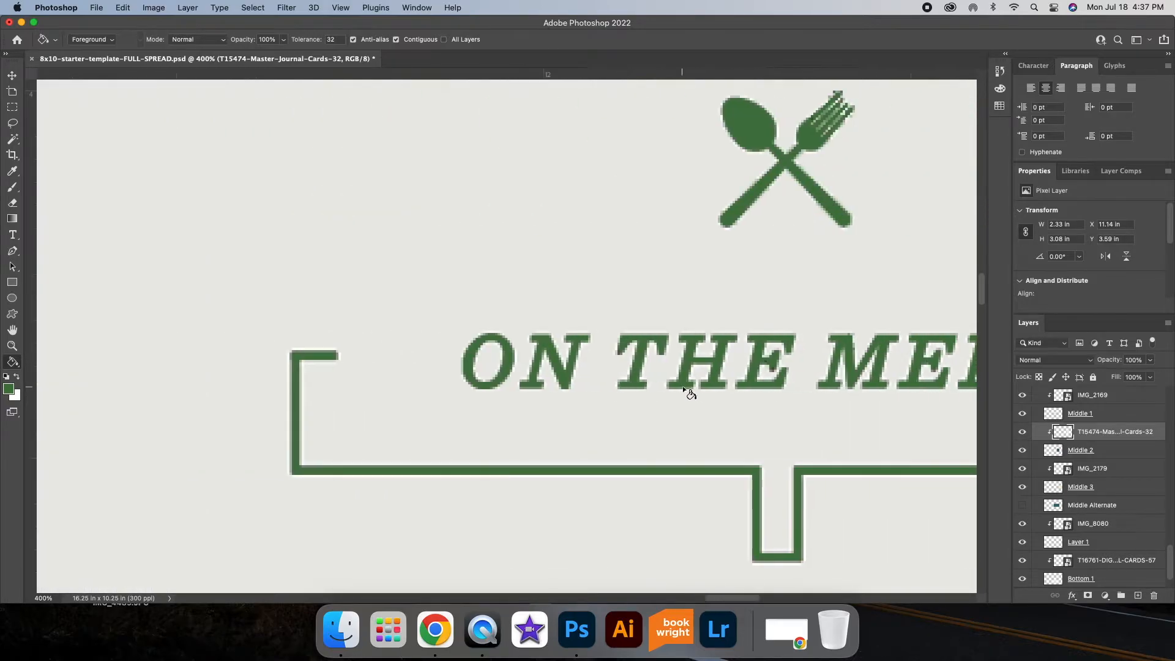
# Step: Examine the recoloured On the Menu card at several magnifications alongside the neighbouring photos
pyautogui.press('super+minus')
pyautogui.press('super+minus')
pyautogui.press('super+minus')
pyautogui.press('super+minus')
pyautogui.press('super+plus')
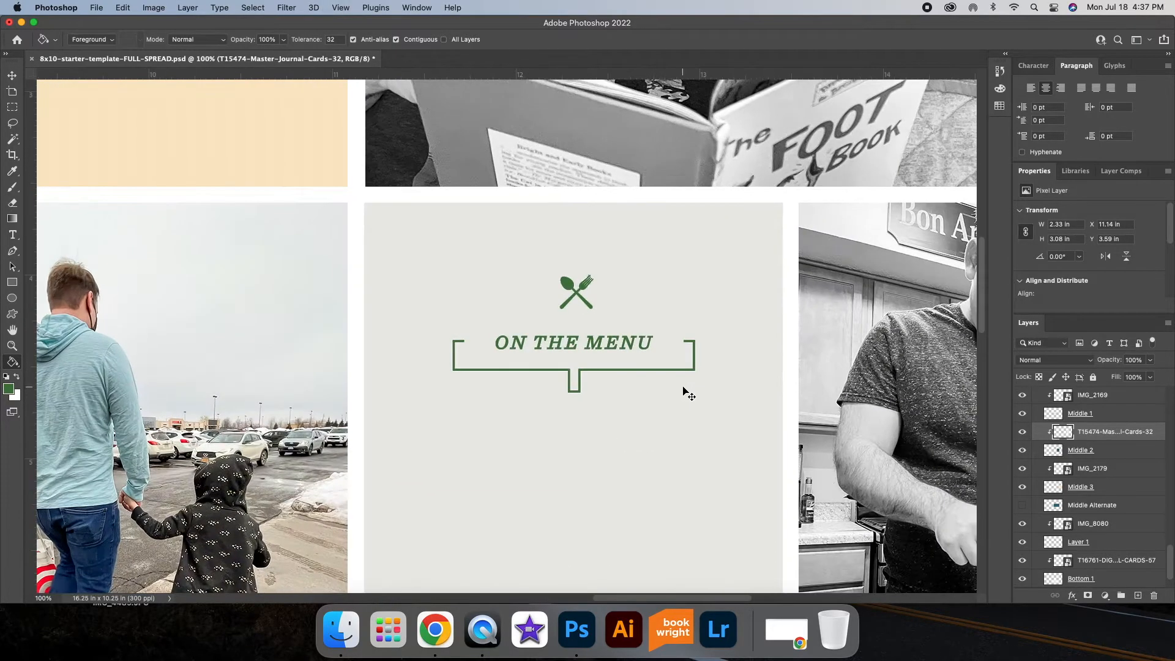
pyautogui.press('super+plus')
pyautogui.press('super+minus')
pyautogui.press('super+minus')
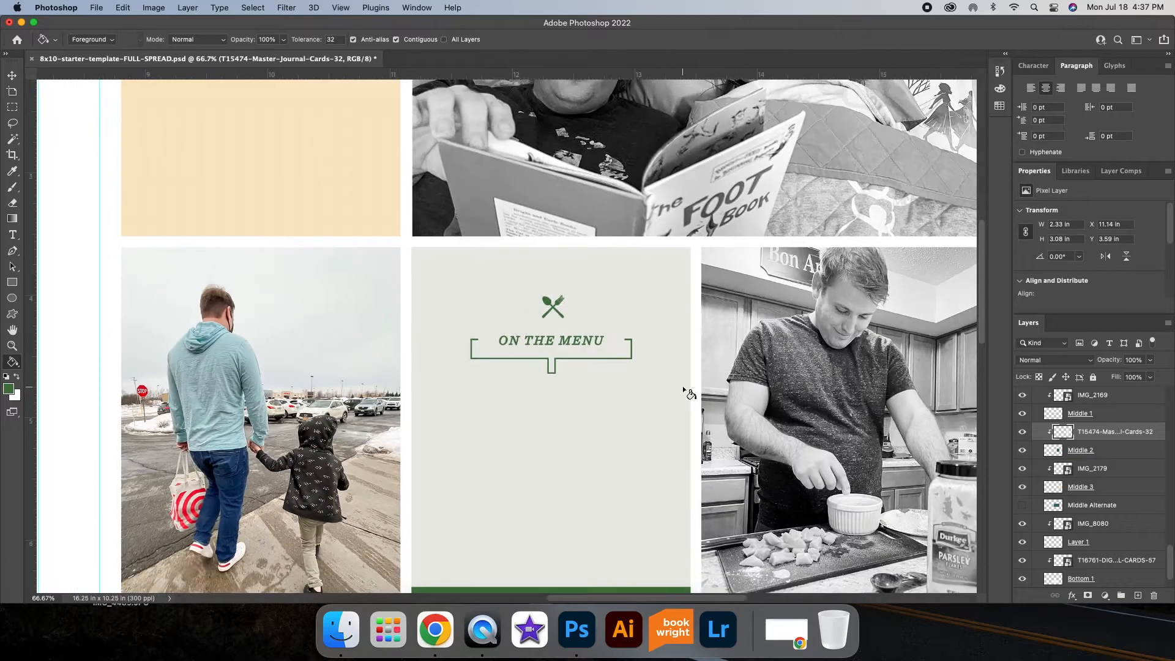
pyautogui.press('super+minus')
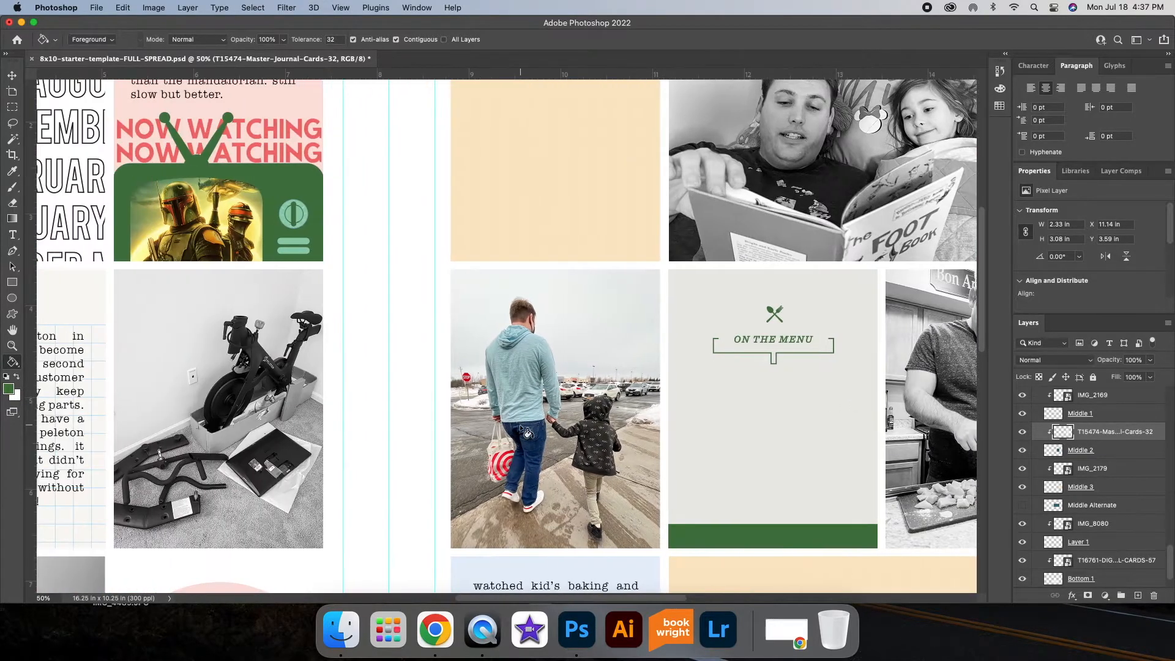
pyautogui.hscroll(5, 520, 424)
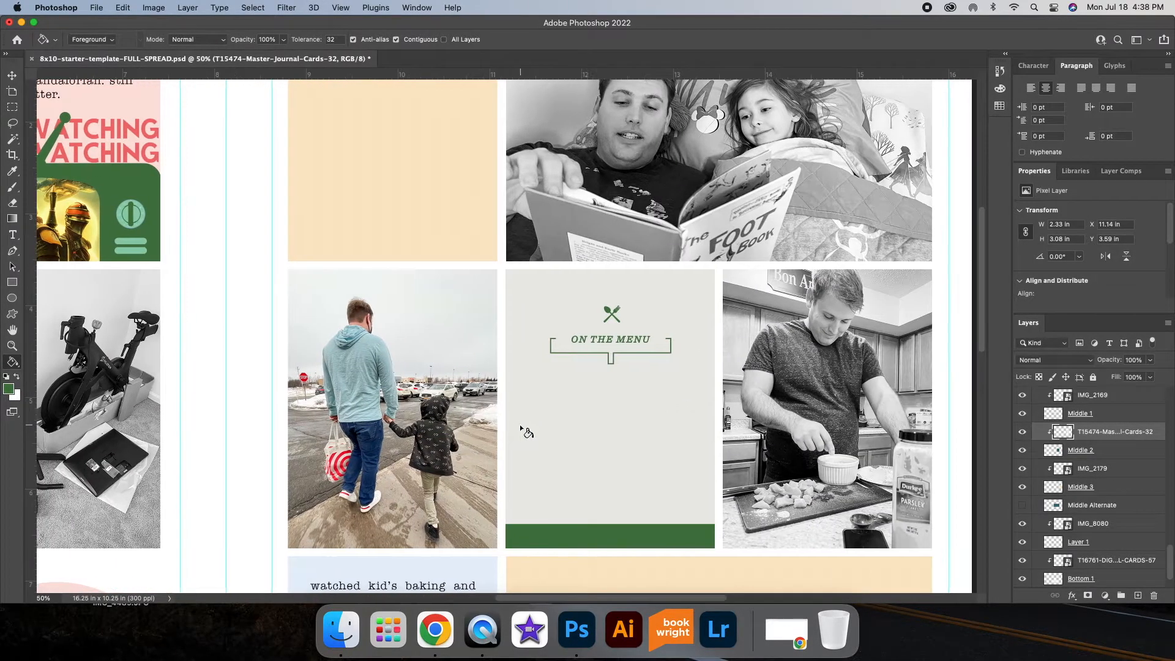
pyautogui.hscroll(-3, 520, 425)
pyautogui.hscroll(2, 520, 425)
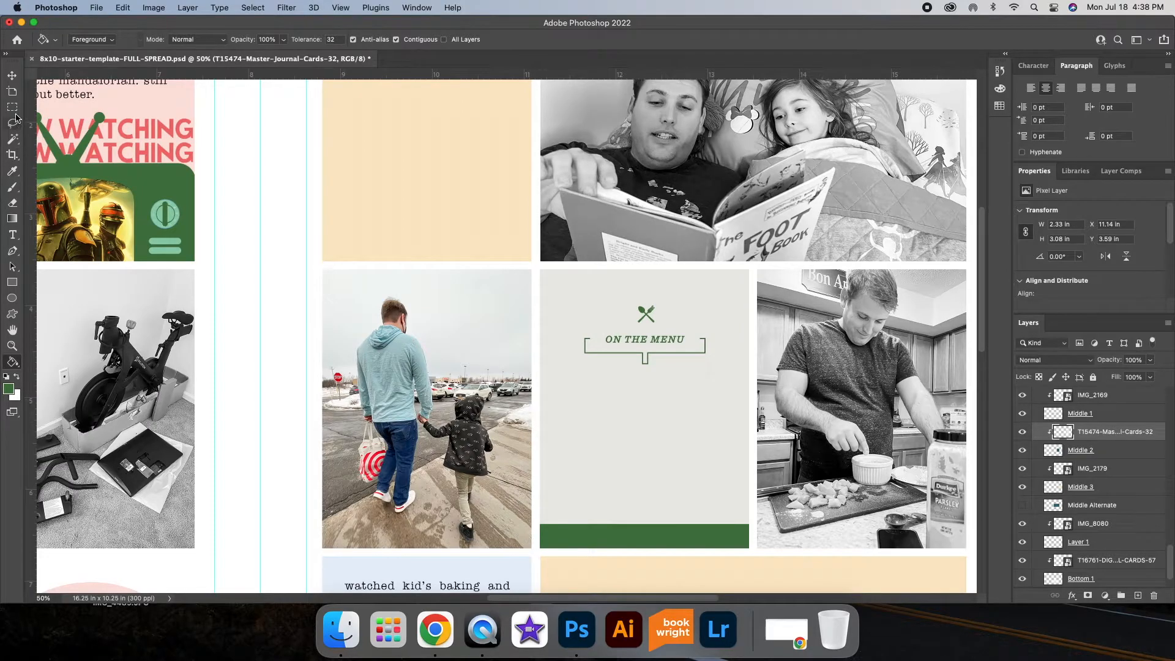
# Step: Sample the menu card's light grey background as the brush colour for covering the utensils icon
pyautogui.click(12, 187)
pyautogui.click(9, 389)
pyautogui.click(608, 403)
pyautogui.click(1102, 392)
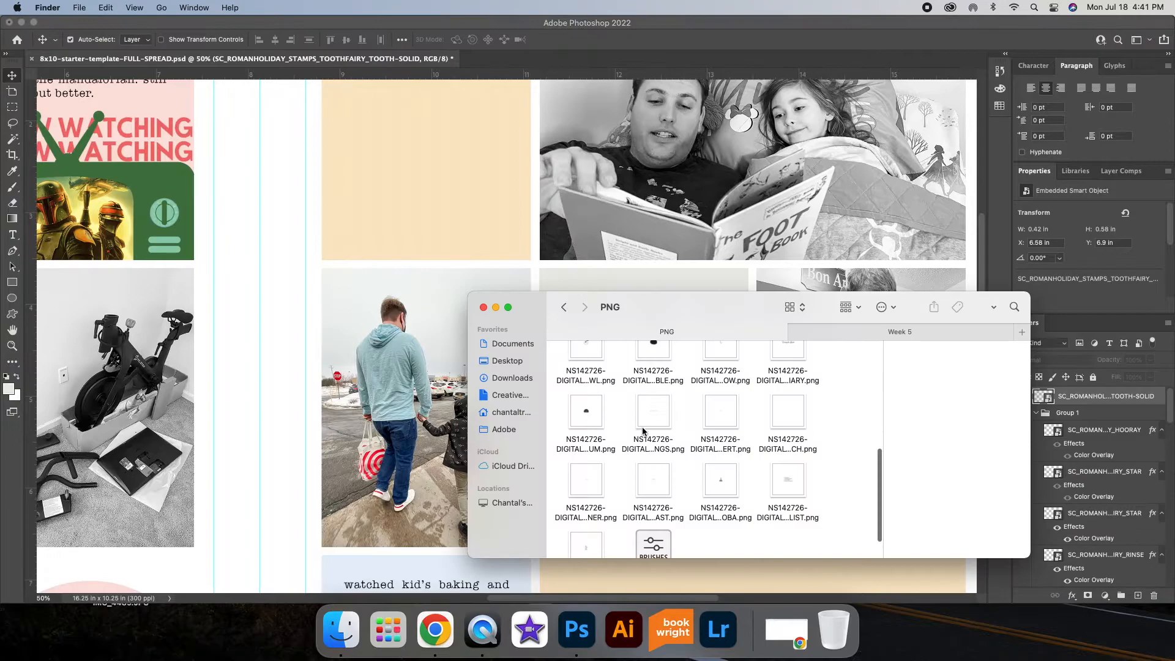
# Step: Place the Folklore YUM stamp from the PNG folder into the spread and scale it down to 13.39%
pyautogui.moveTo(585, 411); pyautogui.dragTo(413, 472)
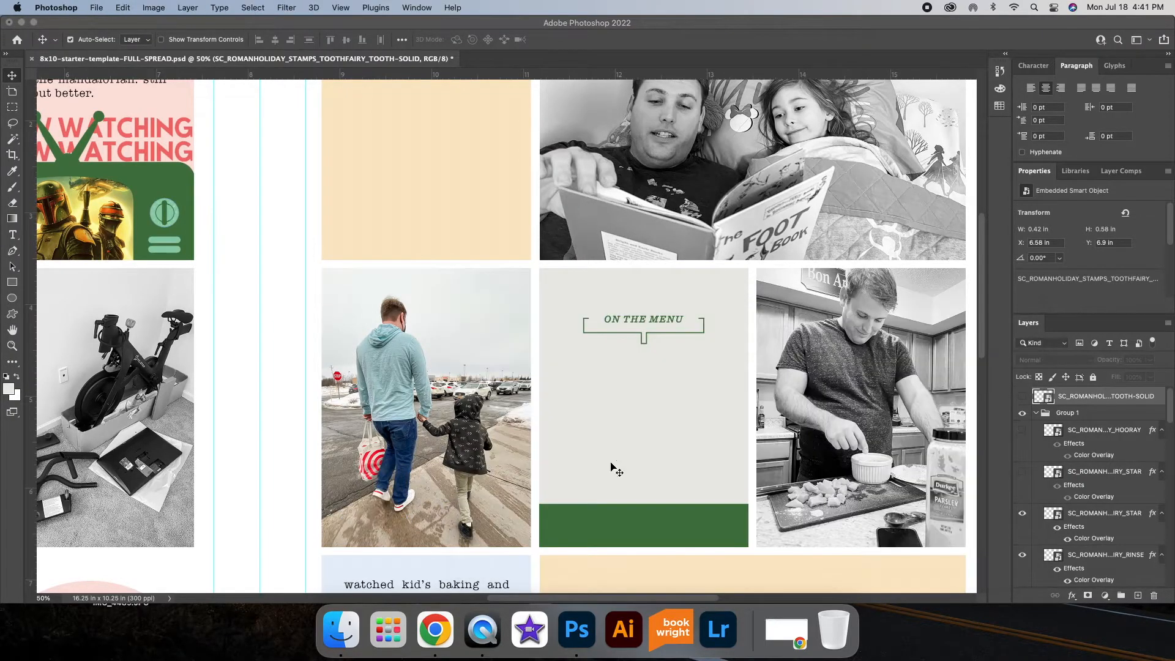
pyautogui.scroll(5, 666, 401)
pyautogui.scroll(3, 945, 197)
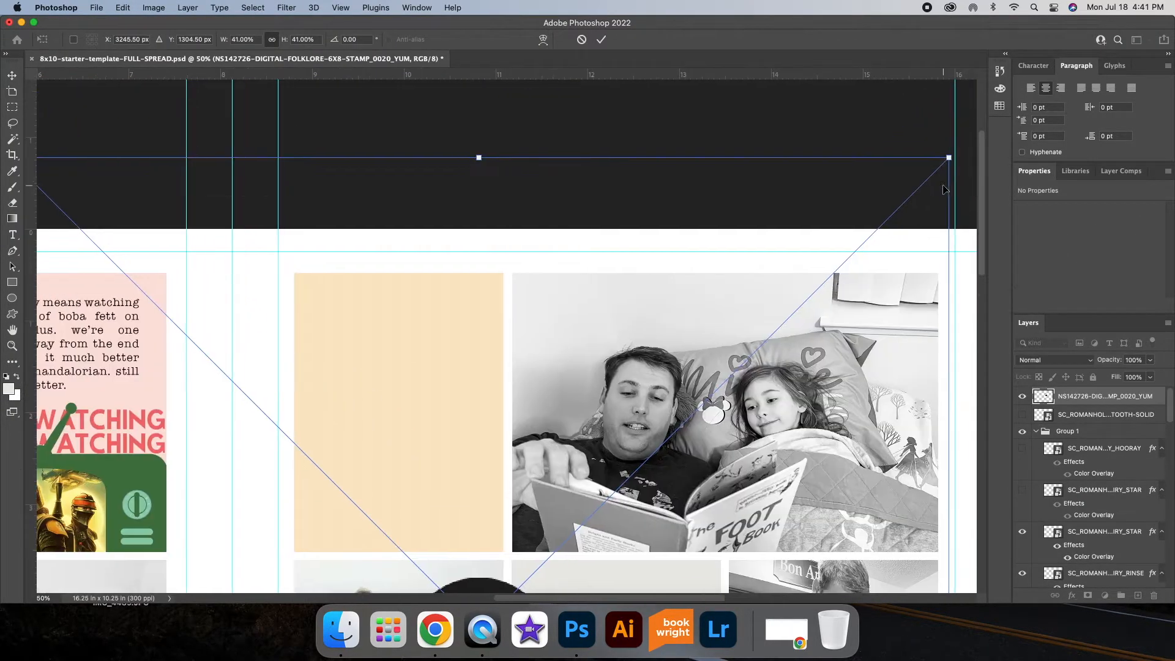
pyautogui.moveTo(948, 159); pyautogui.dragTo(629, 478)
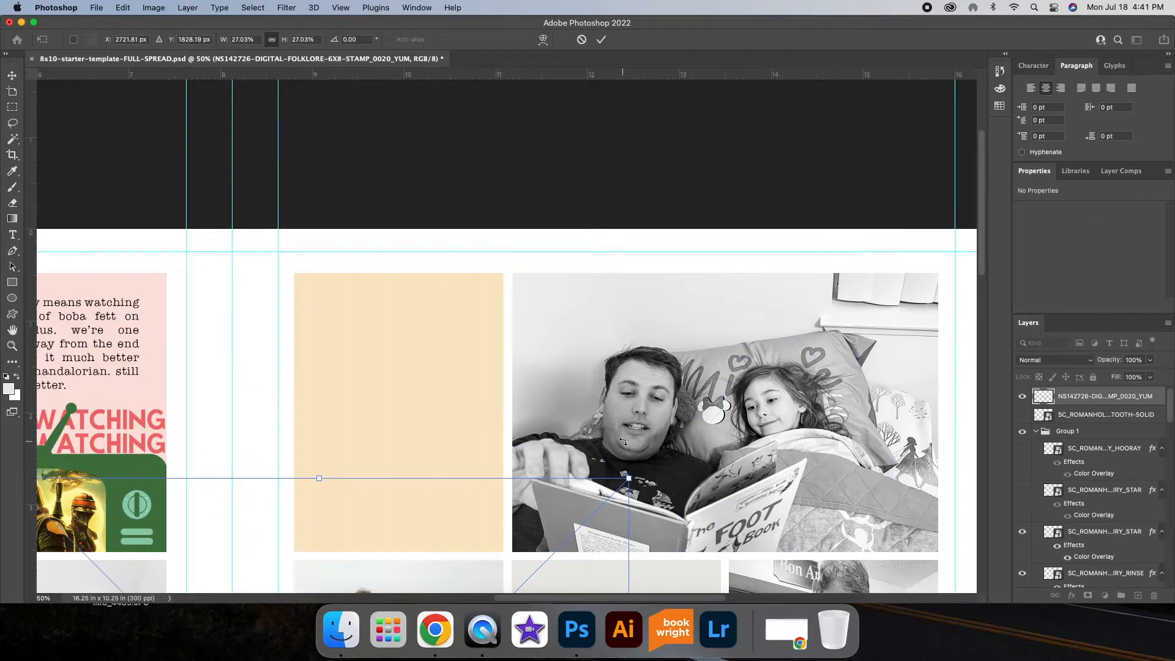
pyautogui.scroll(-5, 625, 443)
pyautogui.scroll(-10, 625, 444)
pyautogui.hscroll(-3, 624, 443)
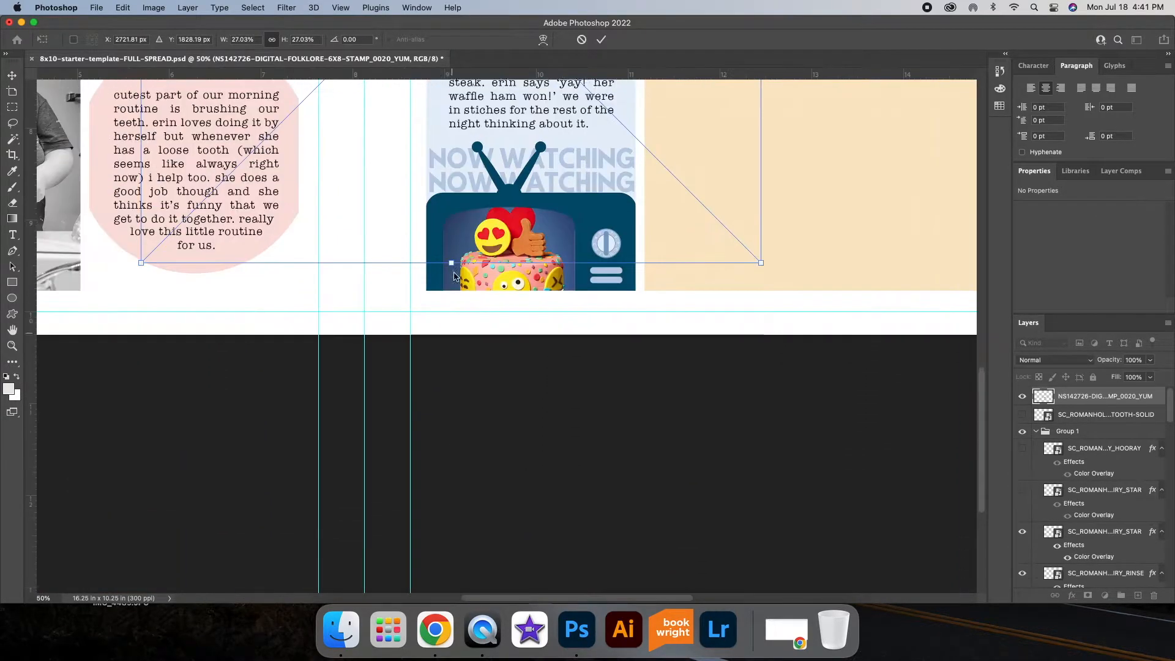
pyautogui.scroll(8, 276, 290)
pyautogui.hscroll(-3, 276, 291)
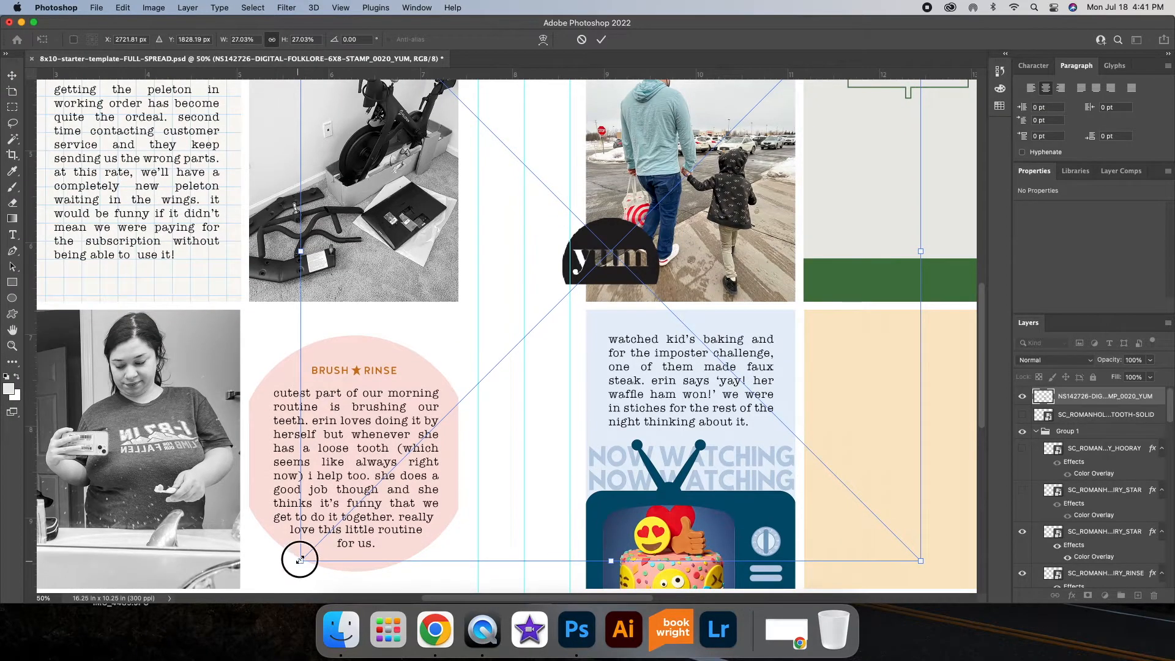
pyautogui.moveTo(299, 560); pyautogui.dragTo(616, 251)
# Step: Centre the yum stamp above the ON THE MENU heading and shrink it to about 0.42 in wide
pyautogui.scroll(7, 699, 323)
pyautogui.hscroll(3, 699, 323)
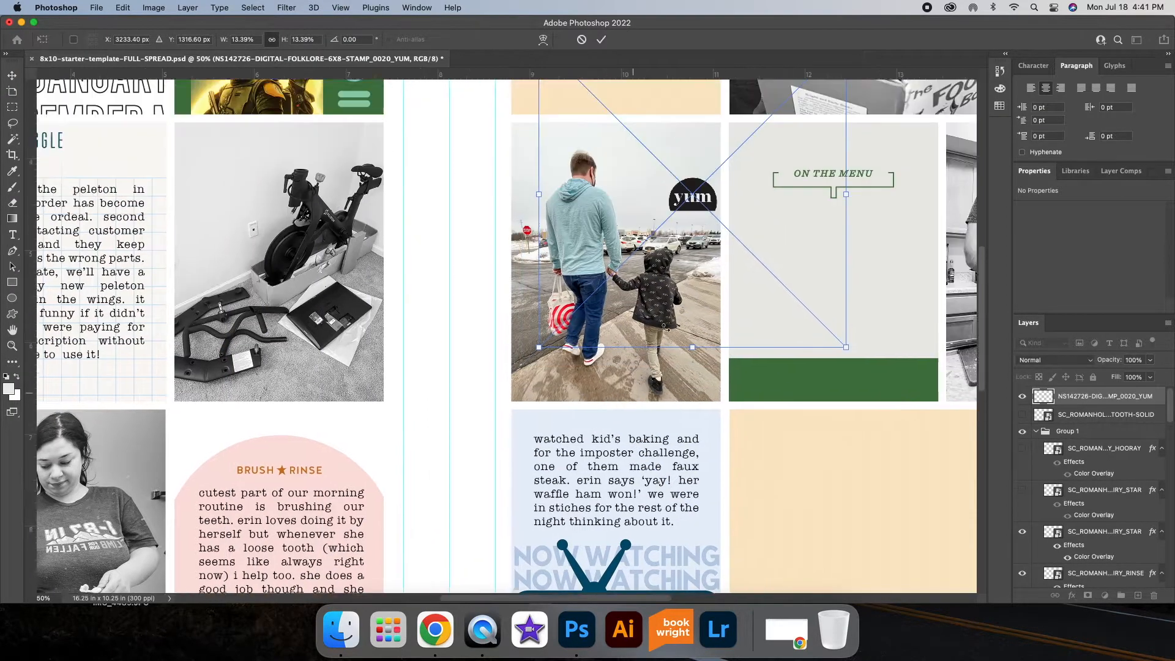
pyautogui.moveTo(699, 323); pyautogui.dragTo(844, 275)
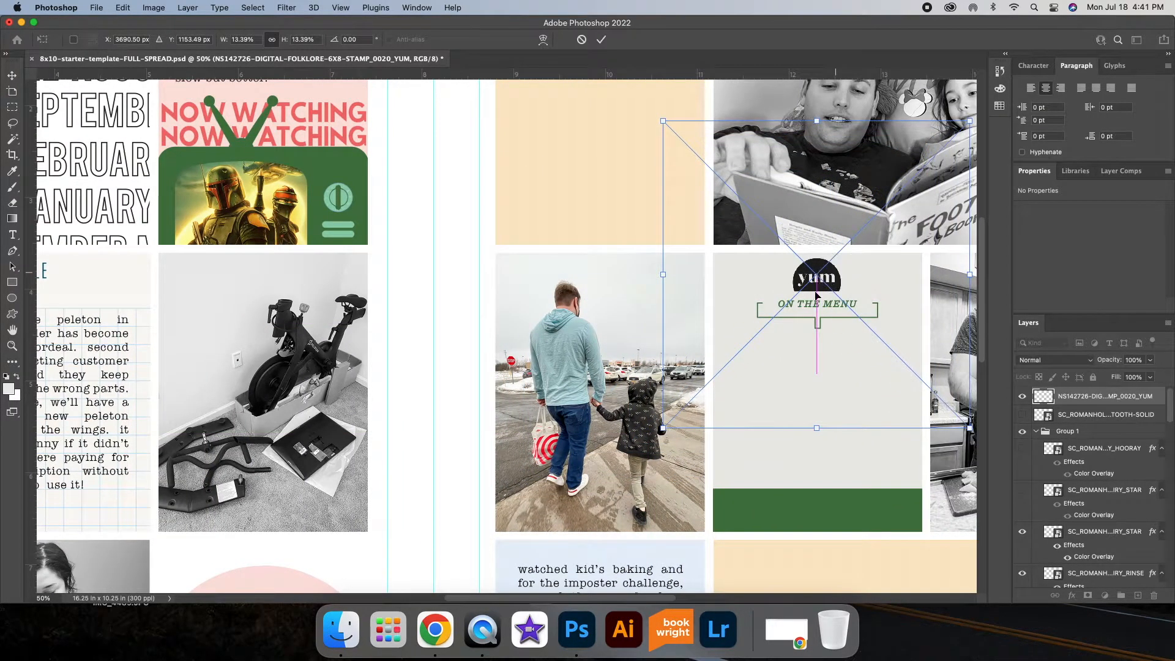
pyautogui.hscroll(3, 758, 370)
pyautogui.moveTo(528, 122); pyautogui.dragTo(590, 182)
pyautogui.moveTo(704, 298); pyautogui.dragTo(680, 284)
pyautogui.click(601, 40)
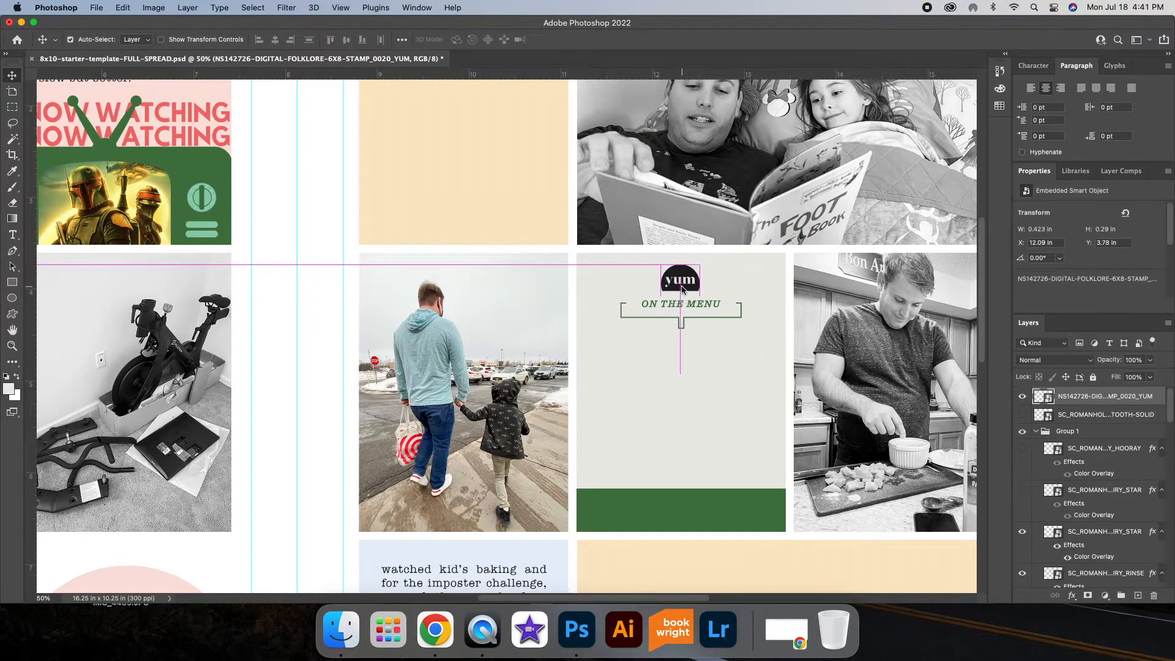
# Step: Apply a green Color Overlay to the yum stamp
pyautogui.doubleClick(1157, 412)
pyautogui.click(722, 401)
pyautogui.click(978, 291)
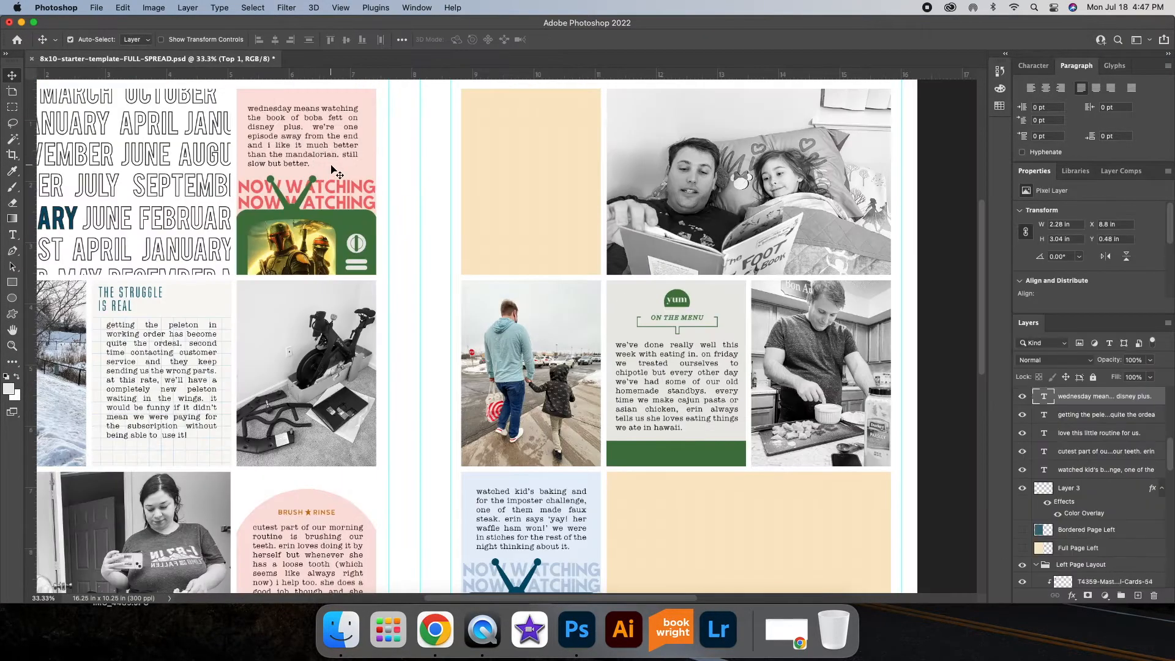
# Step: Fill the left page's pink Now Watching card background with light grey, and select the card's TV artwork layer for filling
pyautogui.click(334, 171)
pyautogui.press('g')
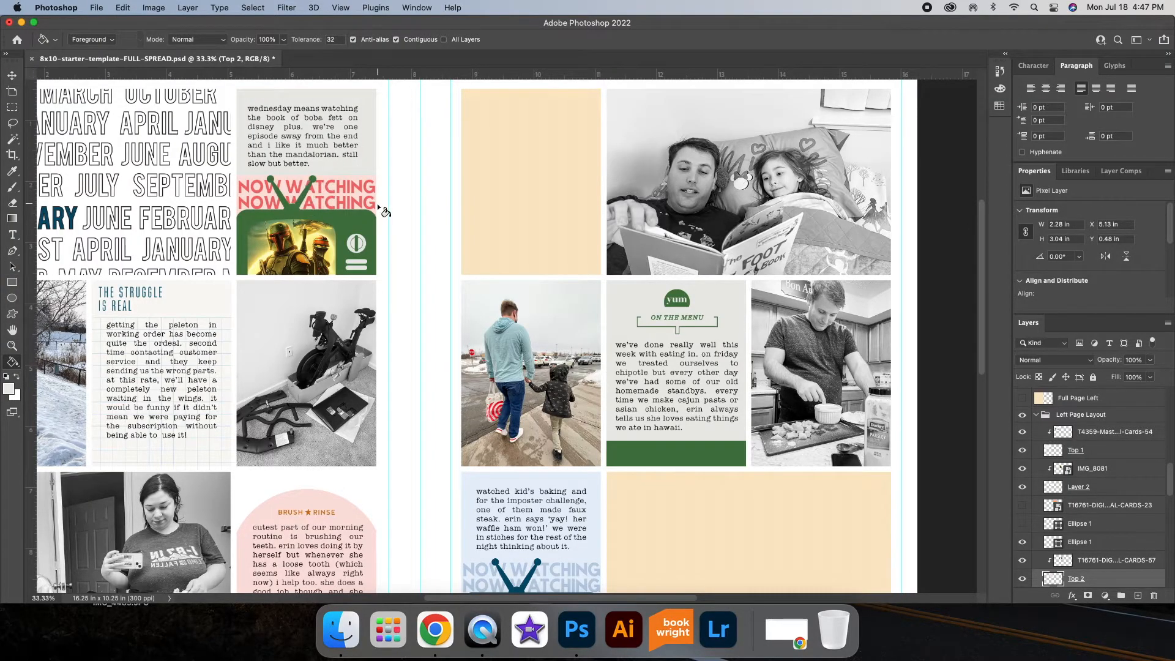
pyautogui.press('v')
pyautogui.click(346, 194)
pyautogui.press('g')
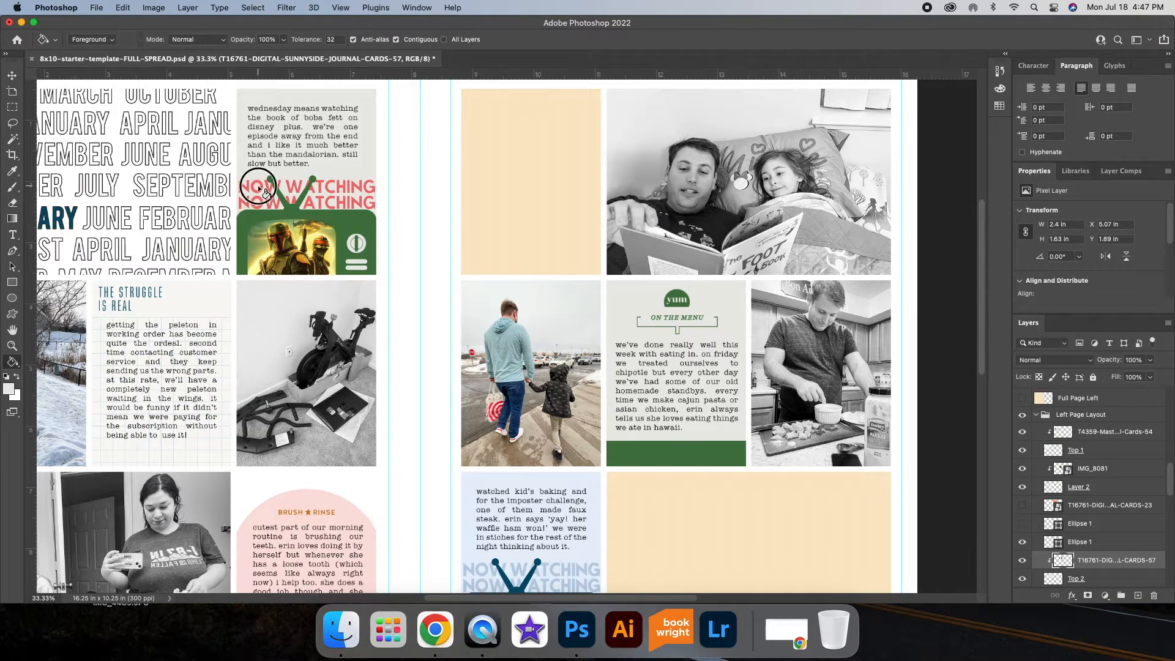
# Step: Set the foreground colour to the orange sampled from the star in the left page's BRUSH RINSE heading
pyautogui.hscroll(-5, 331, 214)
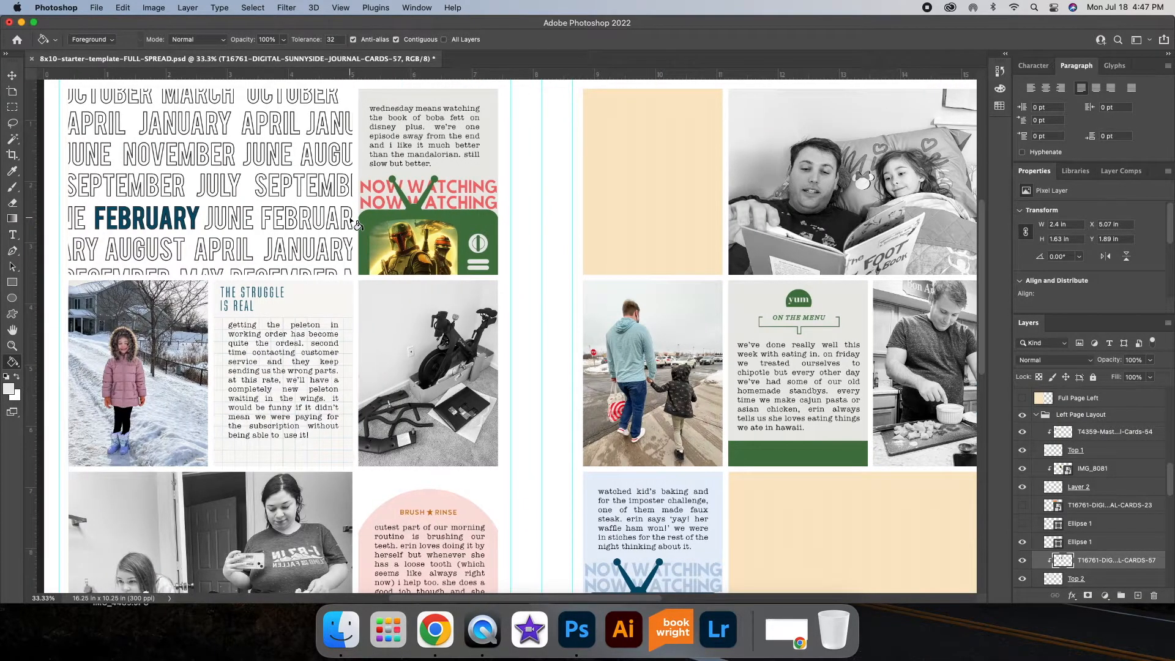
pyautogui.scroll(-3, 460, 395)
pyautogui.scroll(3, 460, 394)
pyautogui.hscroll(4, 460, 395)
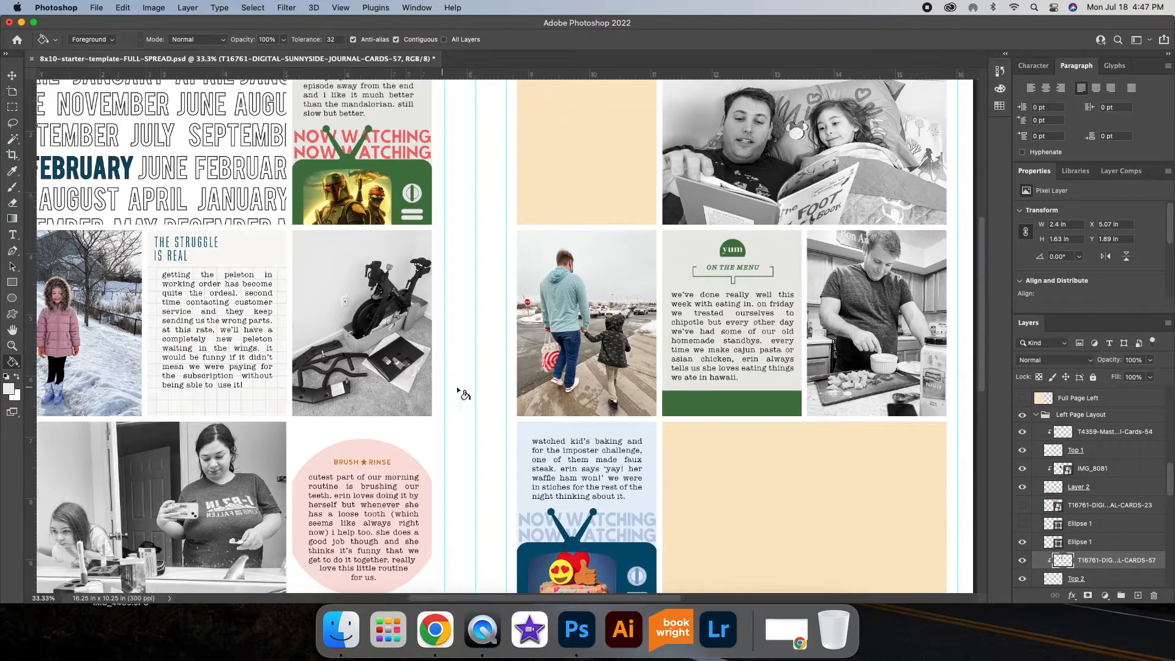
pyautogui.hscroll(-3, 464, 416)
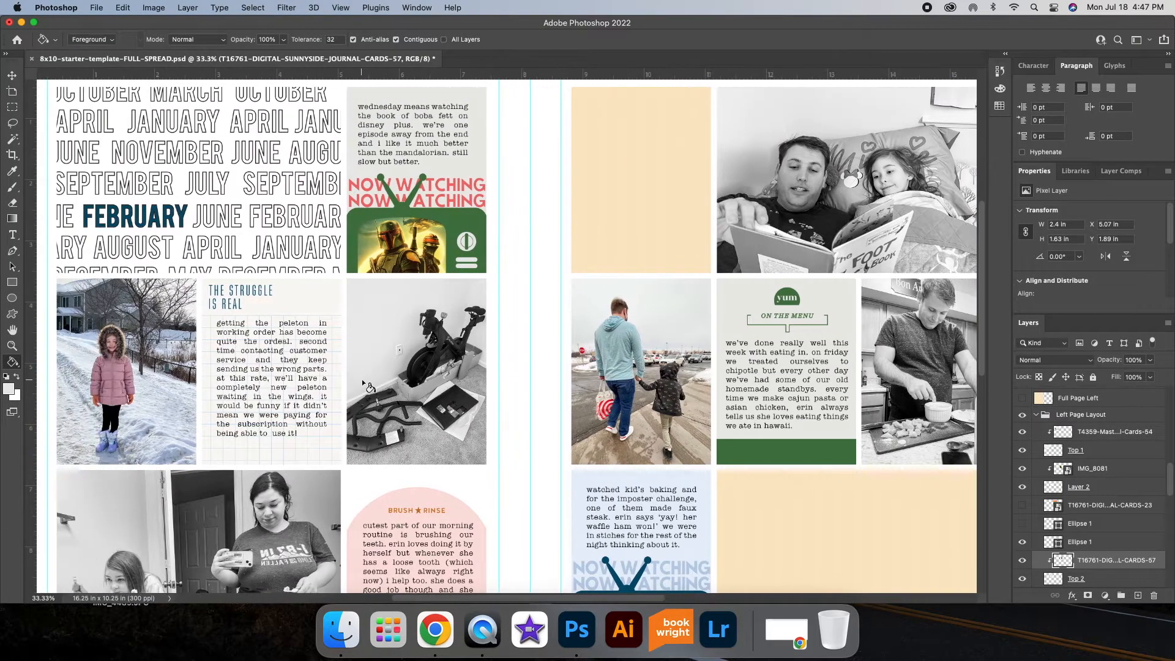
pyautogui.press('super+plus')
pyautogui.press('super+plus')
pyautogui.scroll(-10, 283, 414)
pyautogui.hscroll(-7, 283, 414)
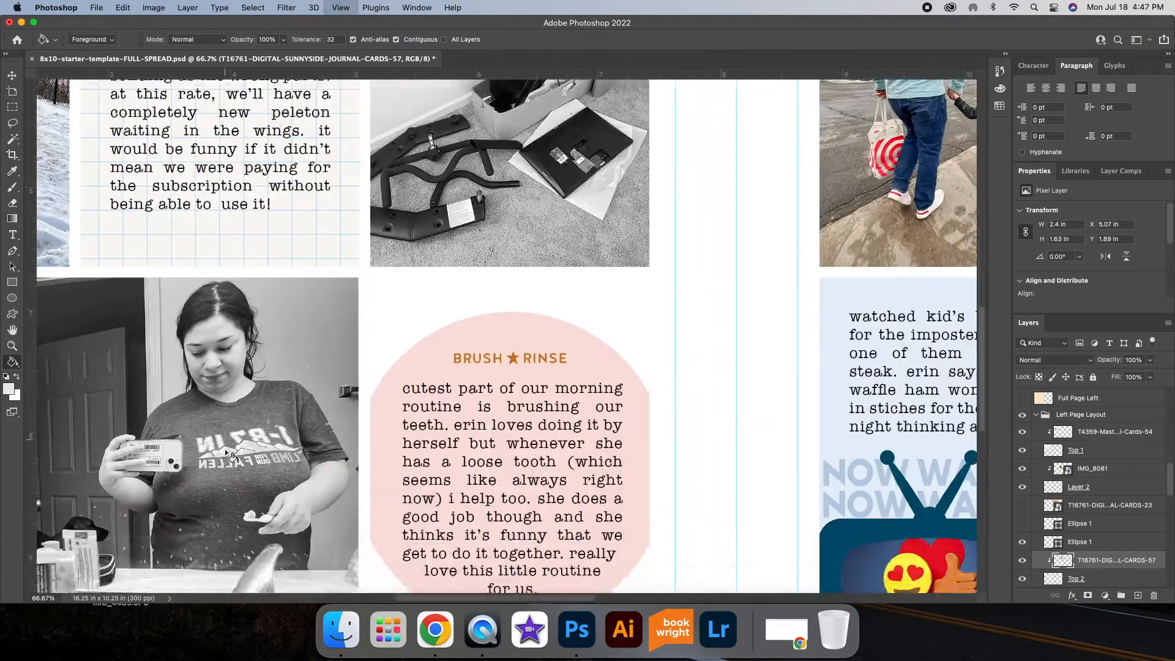
pyautogui.click(8, 389)
pyautogui.click(514, 276)
pyautogui.press('Return')
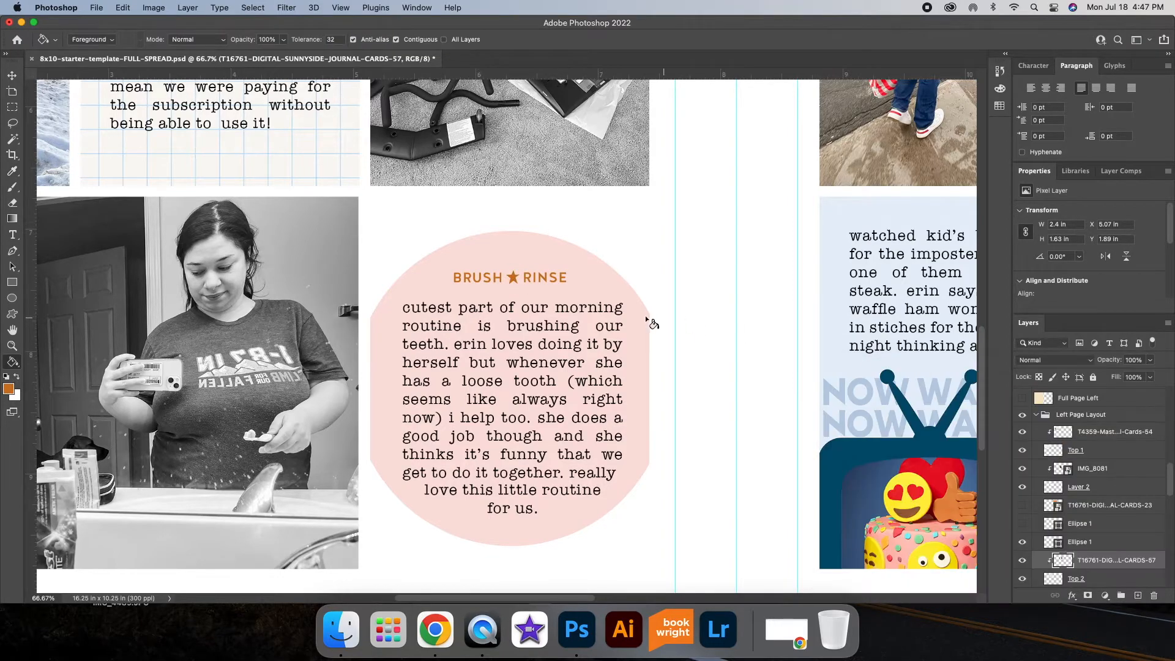
# Step: Fill the letters of both NOW WATCHING lines on the left page's TV card with the sampled orange
pyautogui.scroll(10, 612, 312)
pyautogui.press('g')
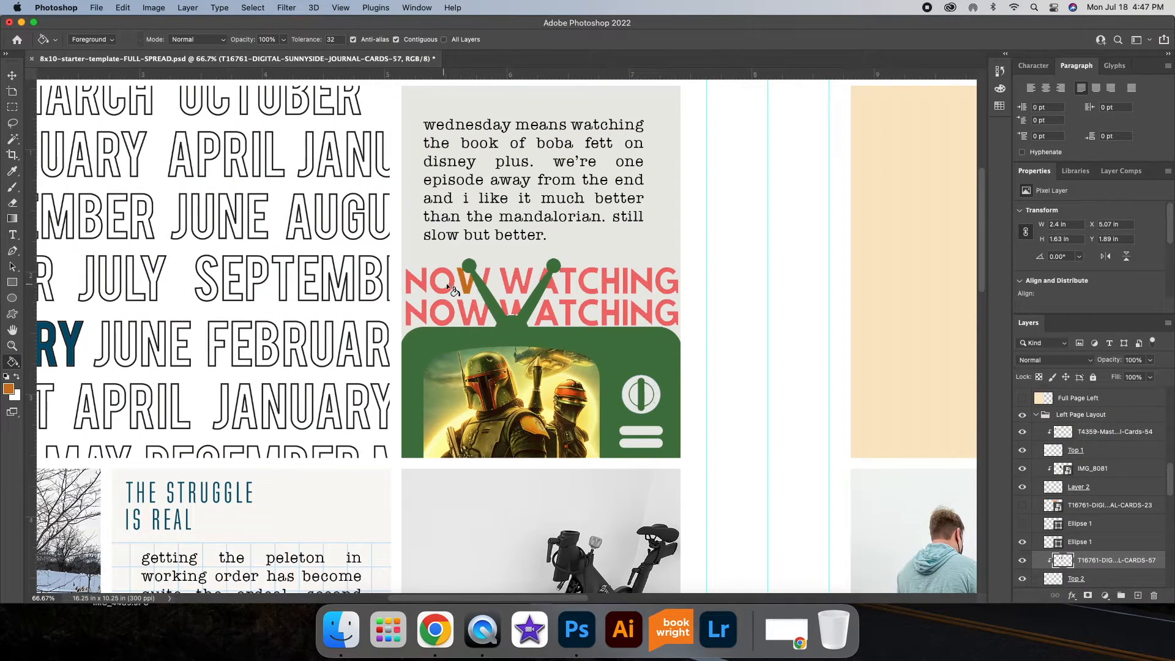
pyautogui.click(424, 286)
pyautogui.click(514, 283)
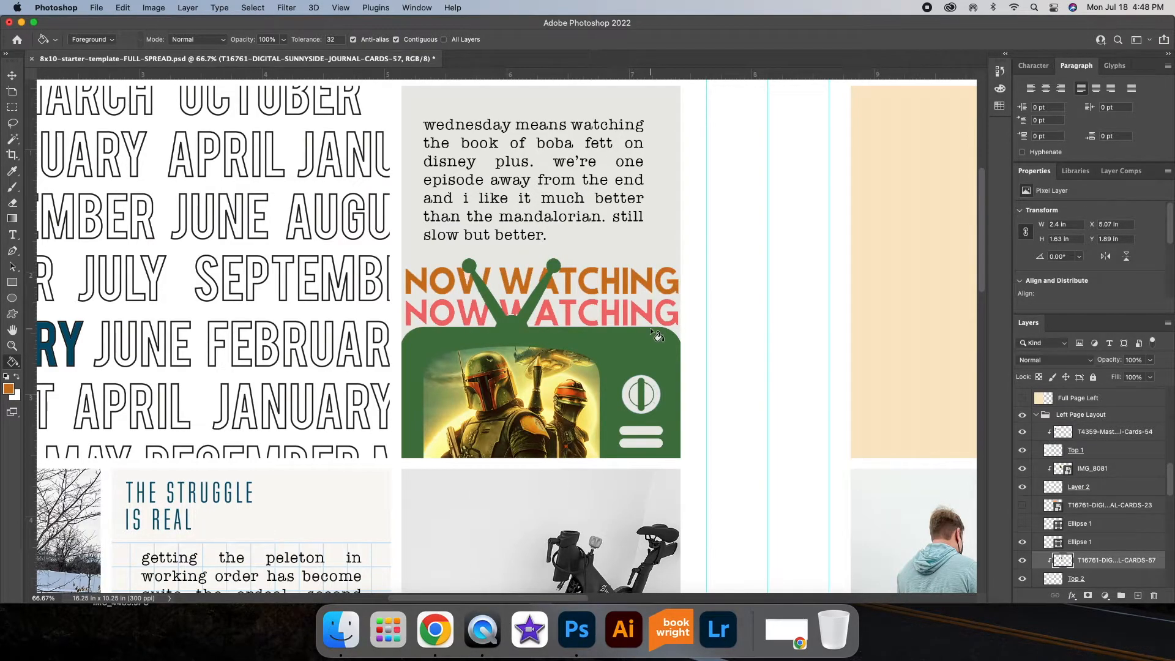
pyautogui.click(620, 315)
pyautogui.click(584, 318)
pyautogui.click(551, 313)
pyautogui.click(519, 312)
pyautogui.click(486, 317)
pyautogui.click(445, 313)
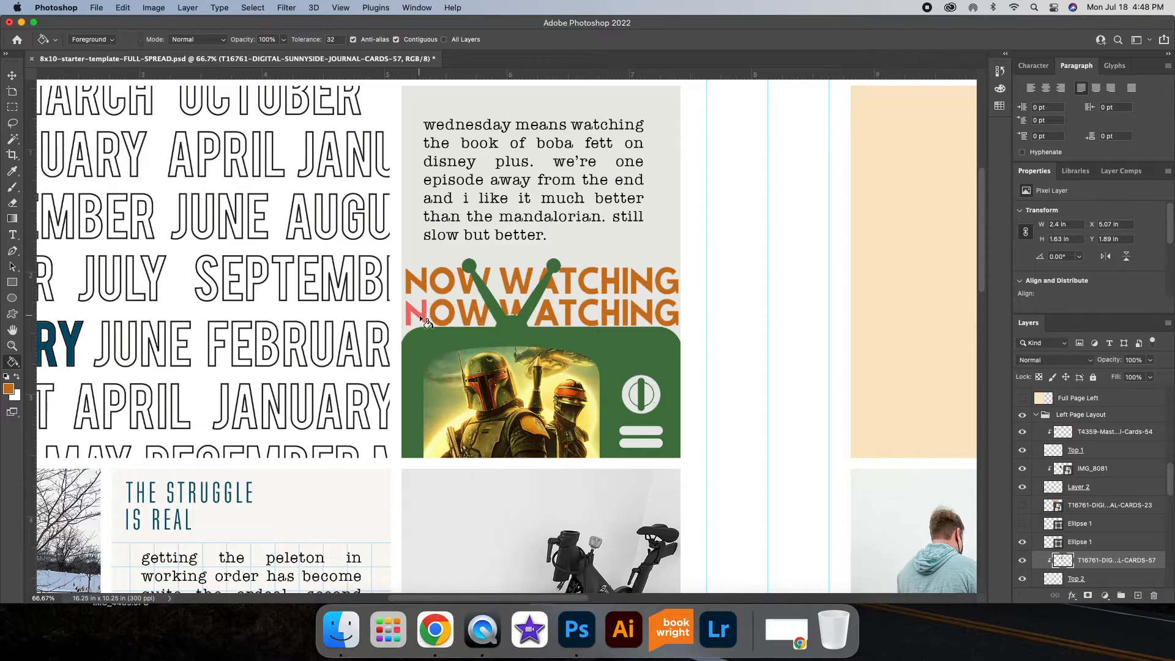
pyautogui.hscroll(-2, 504, 326)
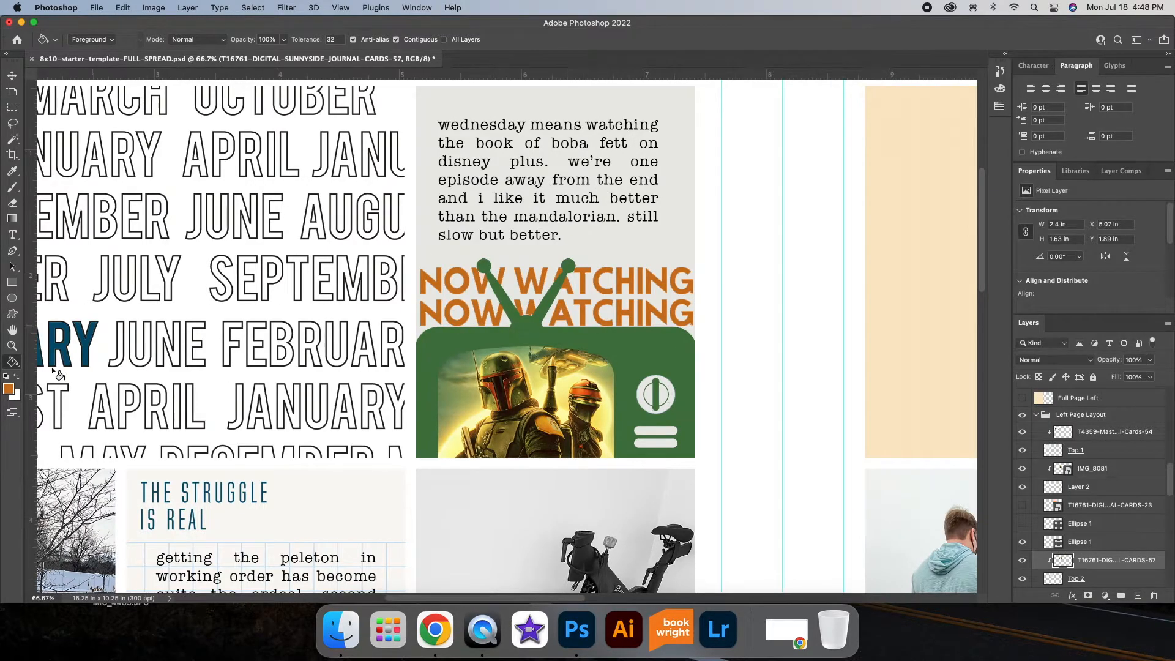
# Step: Set the foreground colour to the light grey sampled from the left page's Now Watching card background
pyautogui.click(8, 389)
pyautogui.click(460, 251)
pyautogui.click(1116, 395)
pyautogui.scroll(2, 600, 337)
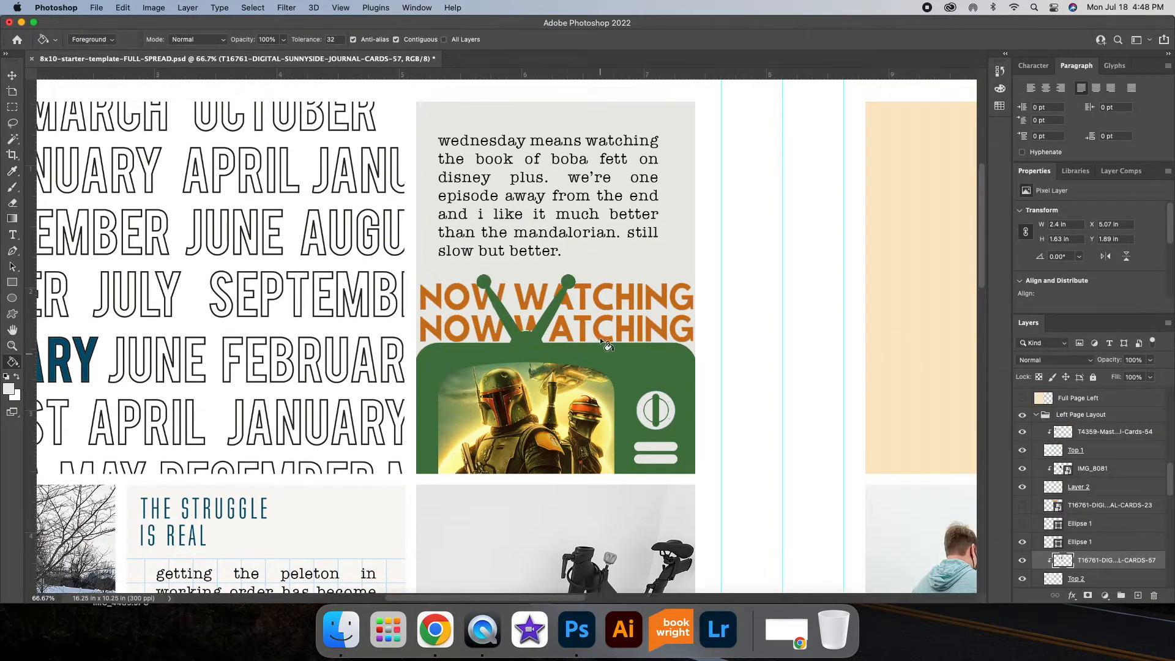
# Step: Copy the left page's pink circle card into the empty slot beside the bedtime reading photo and clip it to that slot
pyautogui.scroll(-10, 600, 338)
pyautogui.hscroll(3, 600, 338)
pyautogui.scroll(15, 599, 338)
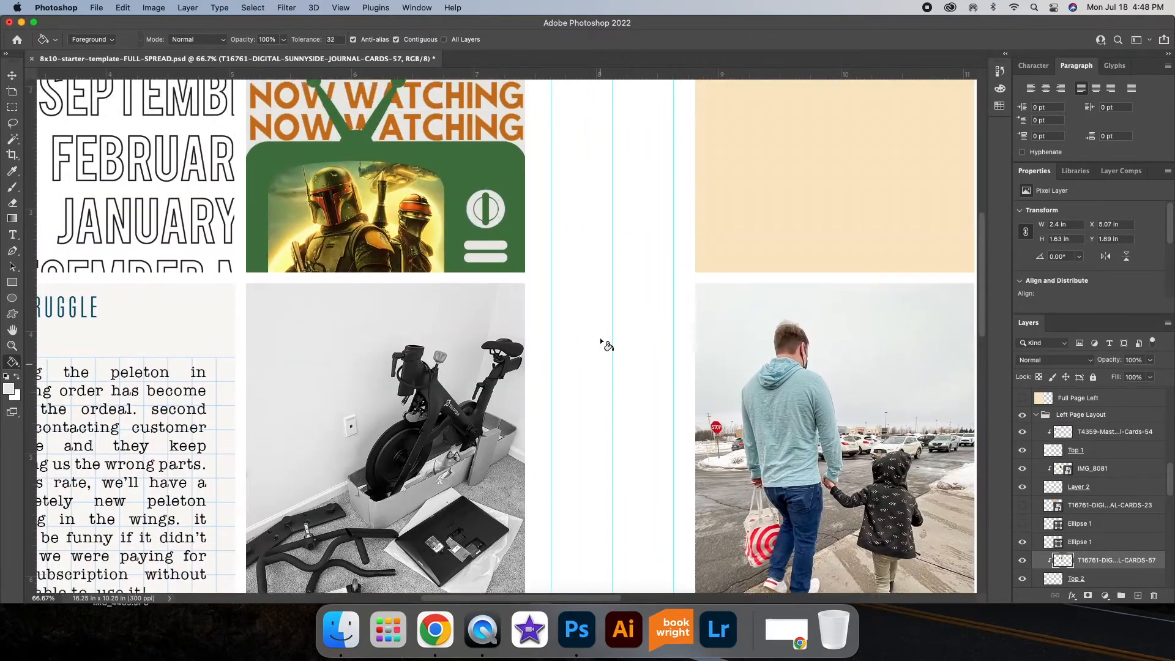
pyautogui.scroll(-6, 601, 339)
pyautogui.press('super+minus')
pyautogui.press('super+minus')
pyautogui.press('super+minus')
pyautogui.scroll(-10, 601, 341)
pyautogui.hscroll(2, 601, 341)
pyautogui.hscroll(1, 608, 348)
pyautogui.press('v')
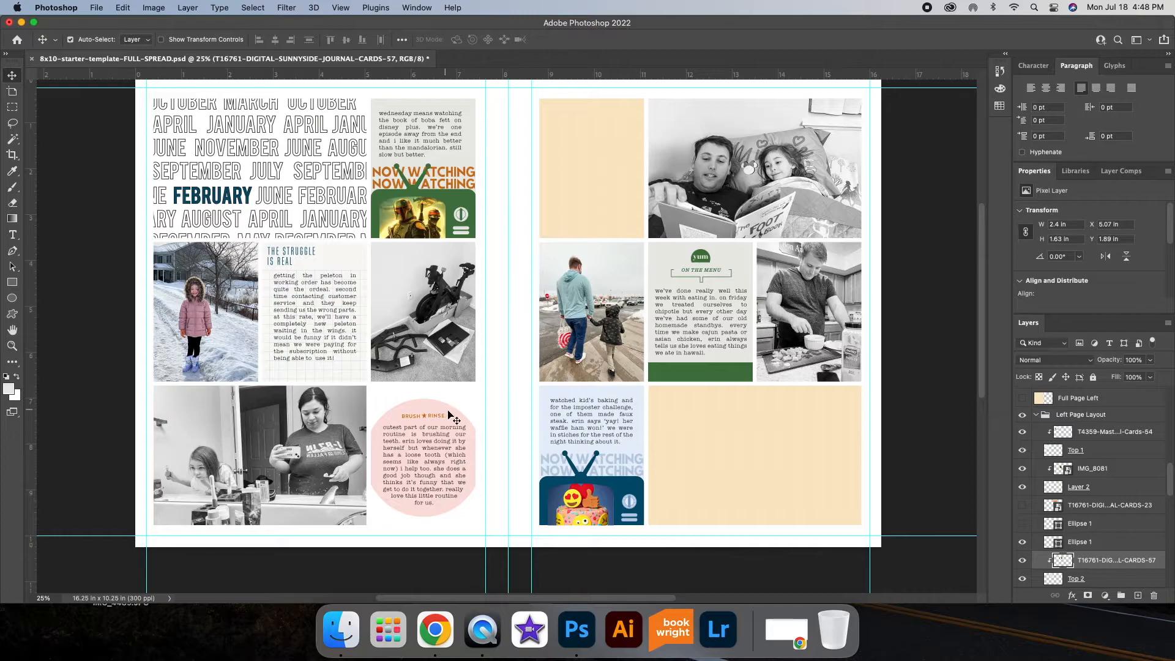
pyautogui.click(442, 408)
pyautogui.click(589, 143)
pyautogui.press('super+v')
pyautogui.moveTo(517, 318); pyautogui.dragTo(595, 172)
pyautogui.rightClick(1011, 338)
pyautogui.click(1044, 292)
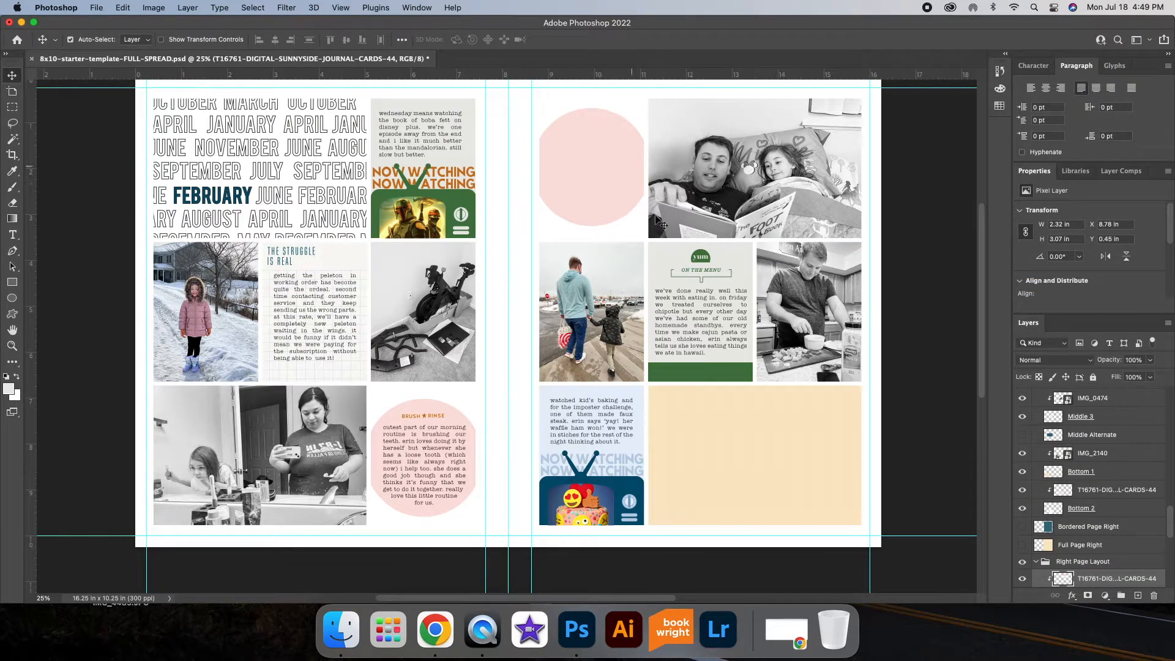
# Step: From Finder, place the Oxford Hall journal card 44 in the PNG folder's B subfolder into the spread, on the right page's lower area
pyautogui.scroll(2, 575, 354)
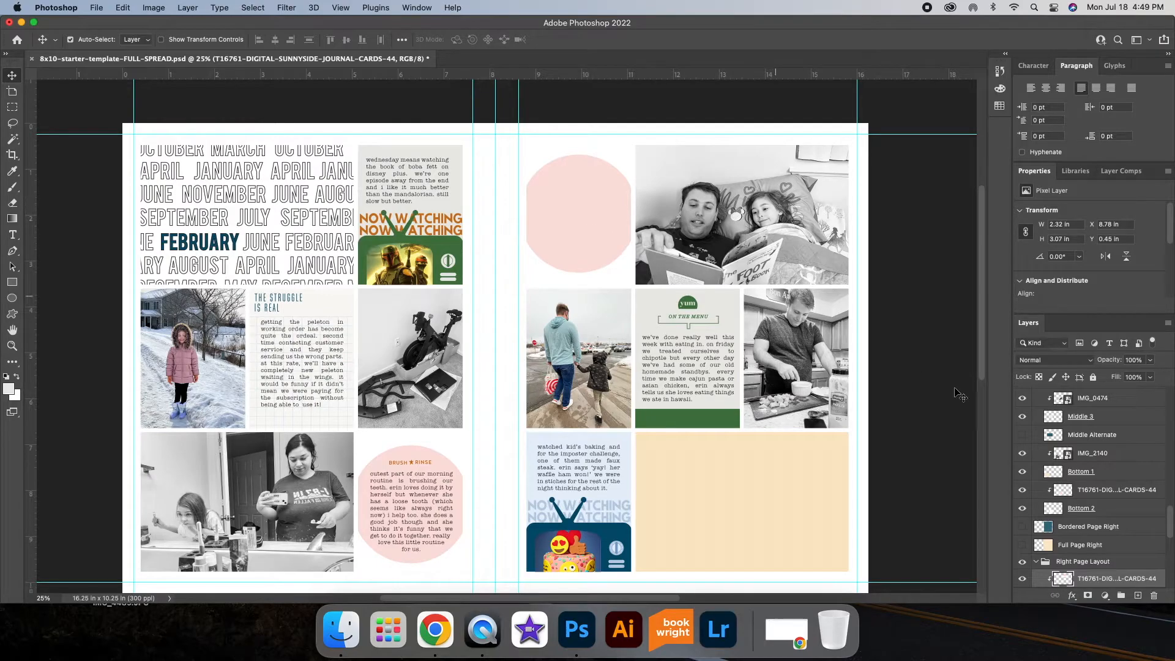
pyautogui.scroll(5, 1128, 498)
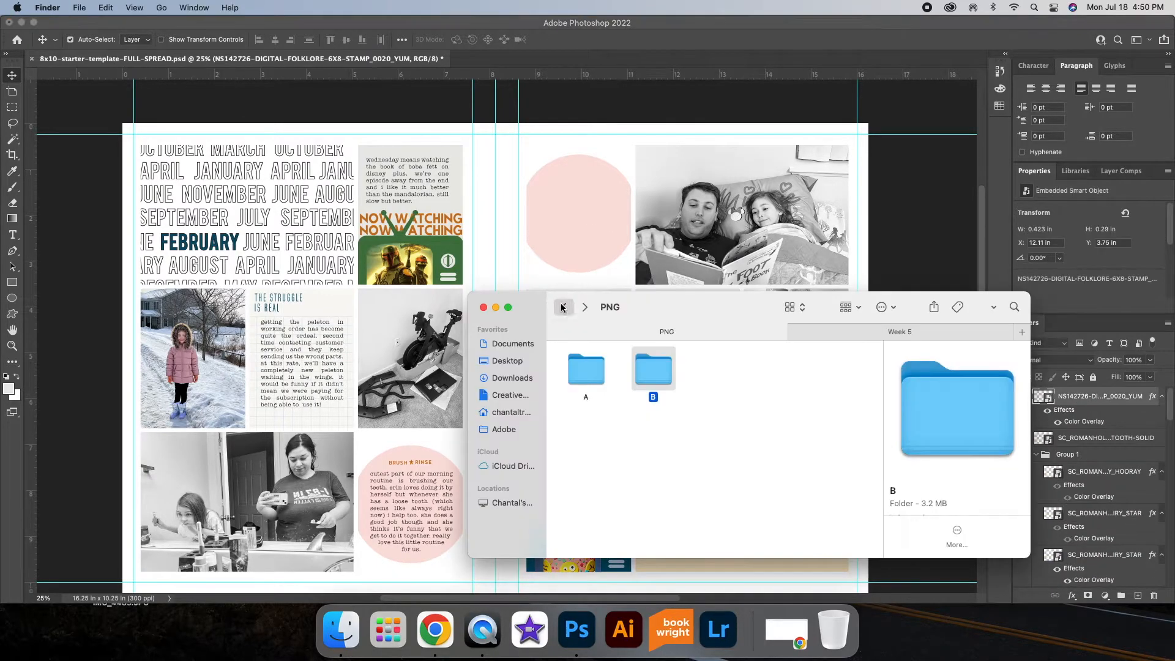
pyautogui.click(562, 307)
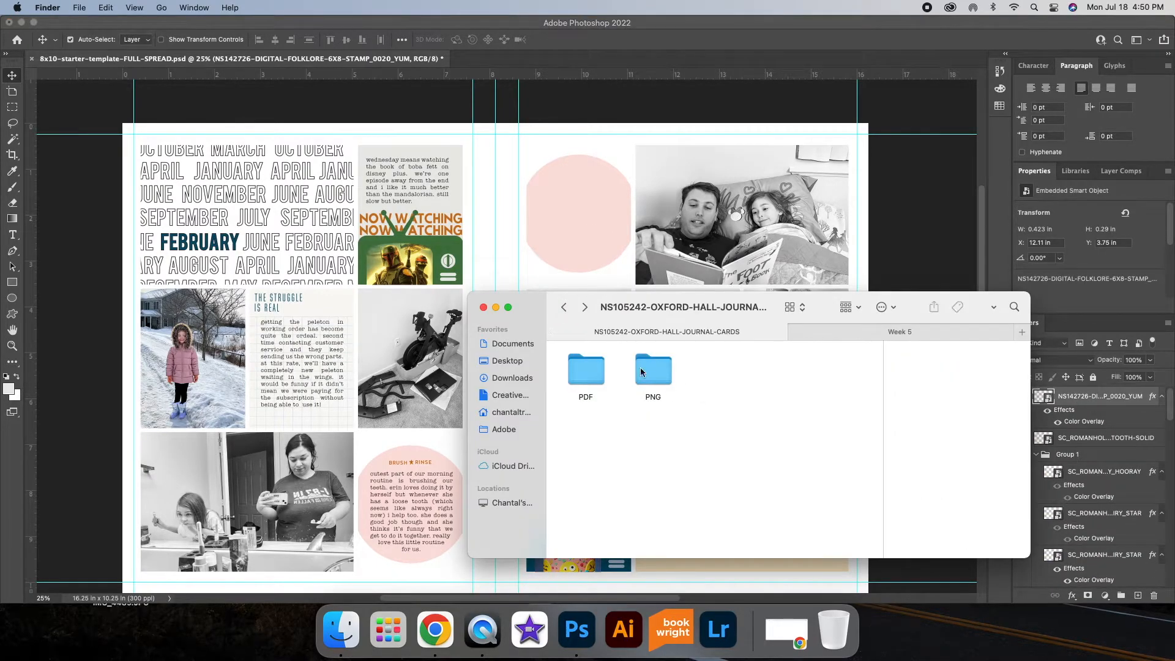
pyautogui.doubleClick(647, 366)
pyautogui.click(646, 368)
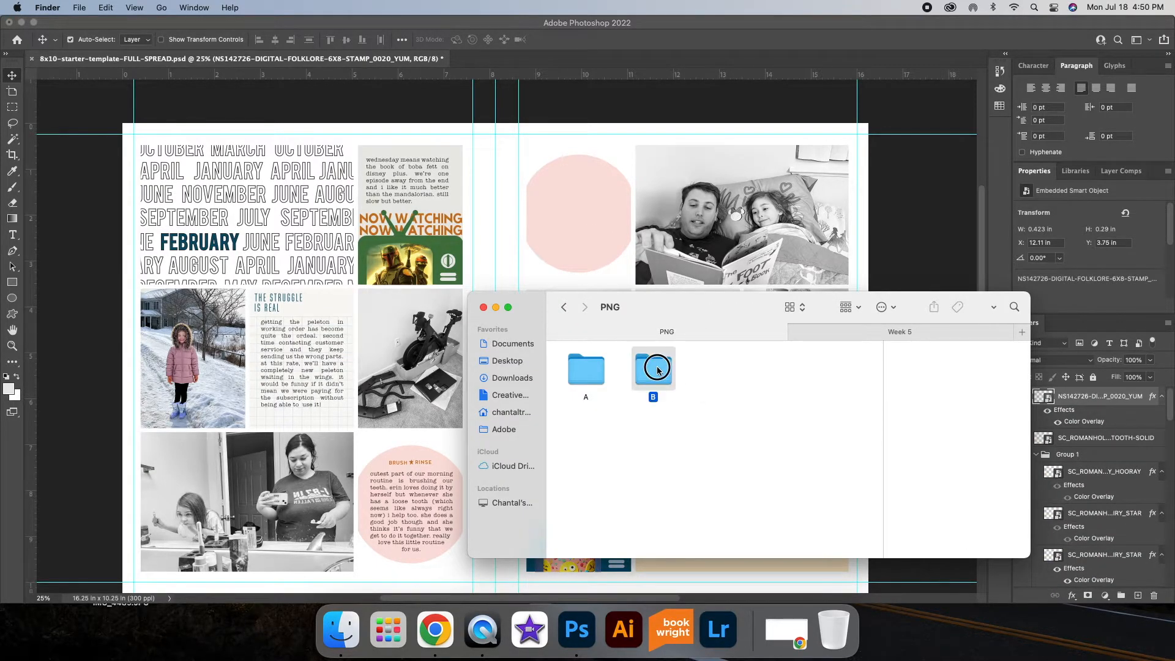
pyautogui.doubleClick(647, 369)
pyautogui.click(649, 376)
pyautogui.moveTo(654, 379); pyautogui.dragTo(547, 370)
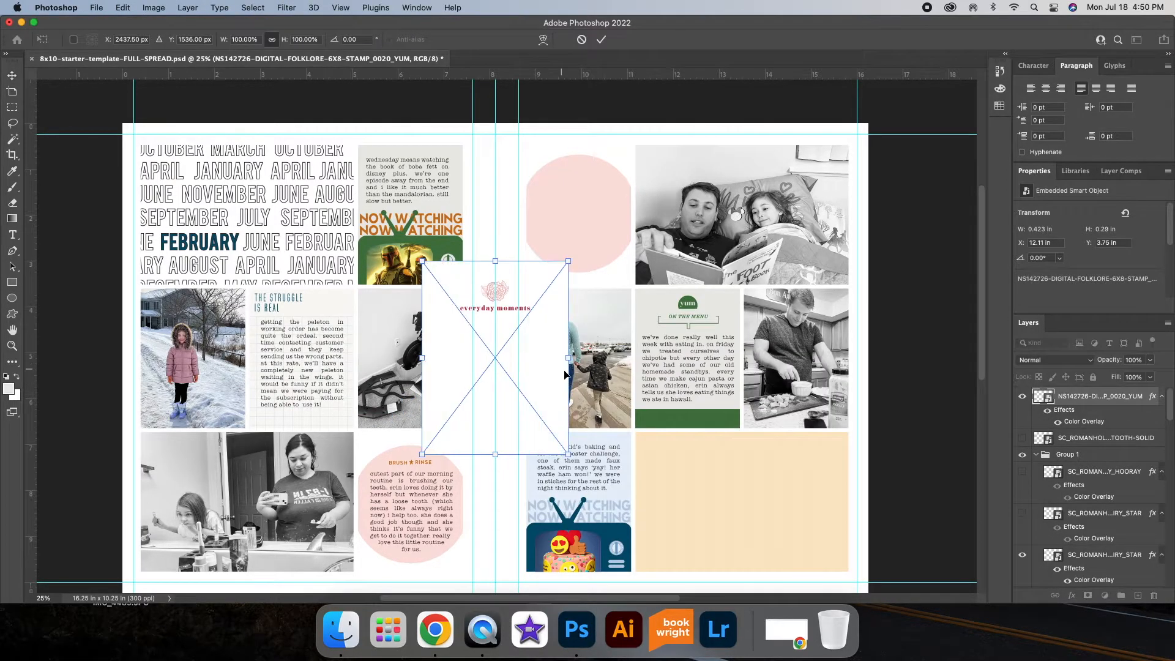
pyautogui.moveTo(547, 414); pyautogui.dragTo(597, 435)
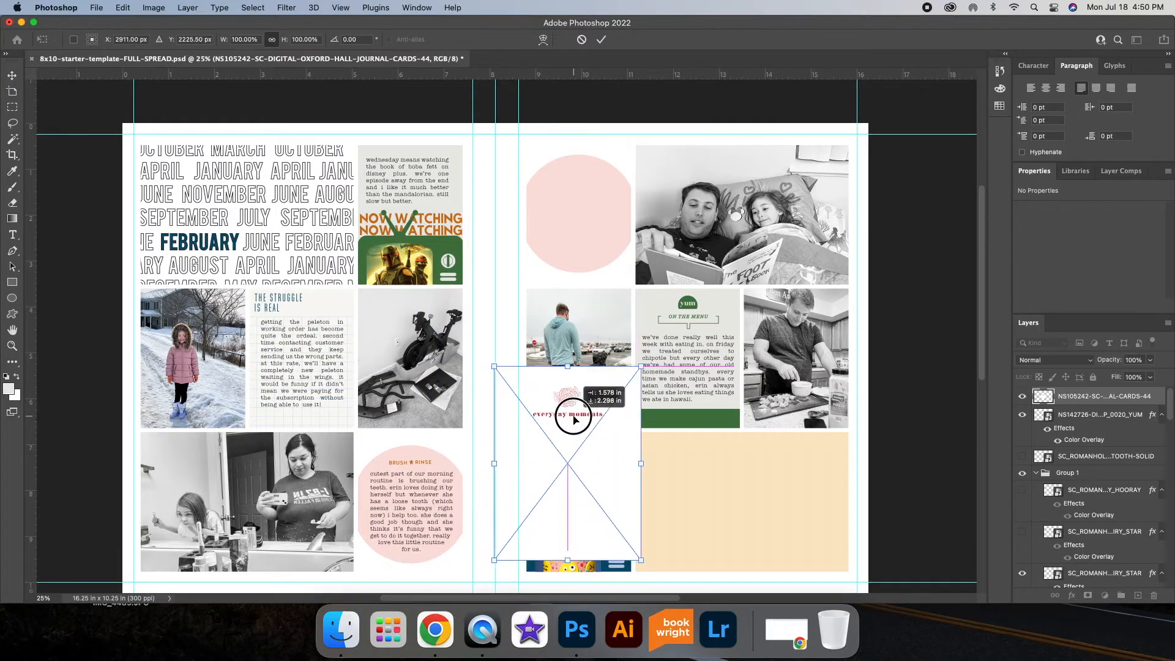
# Step: Copy the card's rose and "everyday moments" heading area to a new layer and hide the original card
pyautogui.click(10, 108)
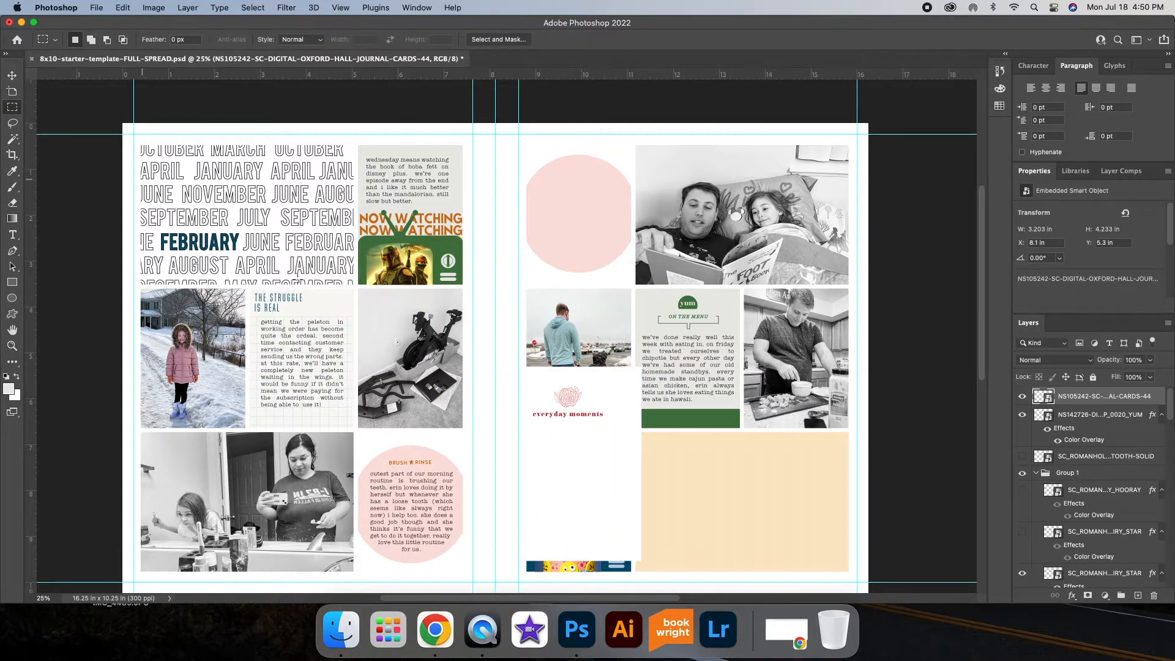
pyautogui.moveTo(521, 381)
pyautogui.mouseDown()
pyautogui.moveTo(622, 423)
pyautogui.moveTo(615, 429)
pyautogui.mouseUp()
pyautogui.rightClick(571, 409)
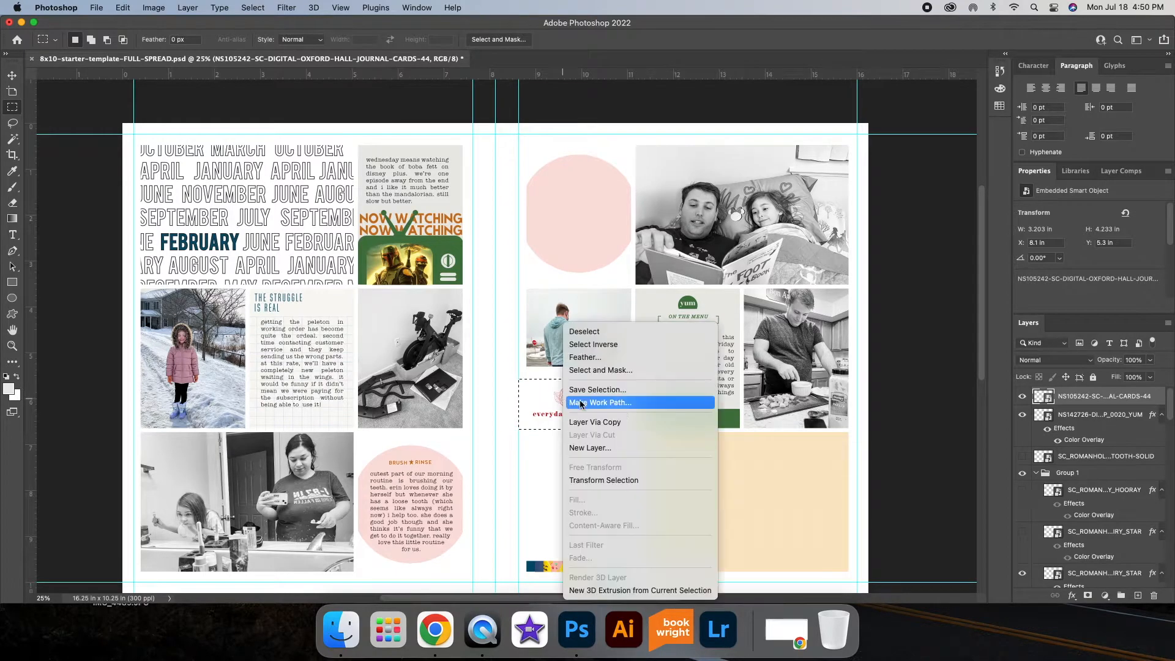
pyautogui.click(612, 423)
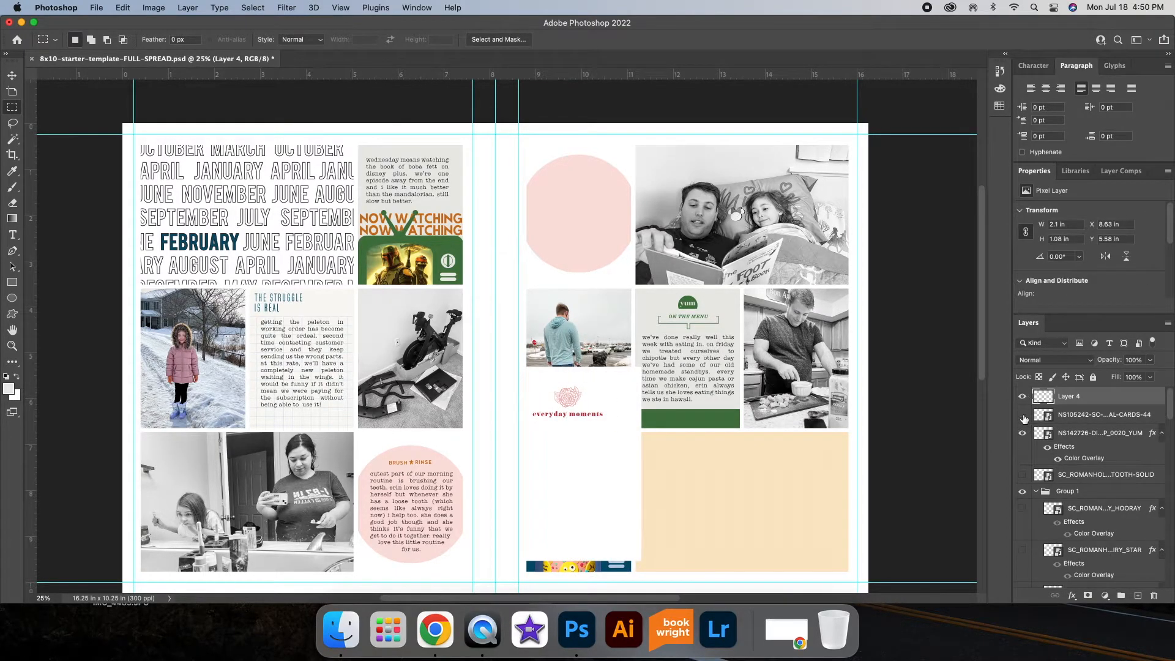
pyautogui.click(1023, 416)
pyautogui.click(1044, 414)
pyautogui.click(1107, 400)
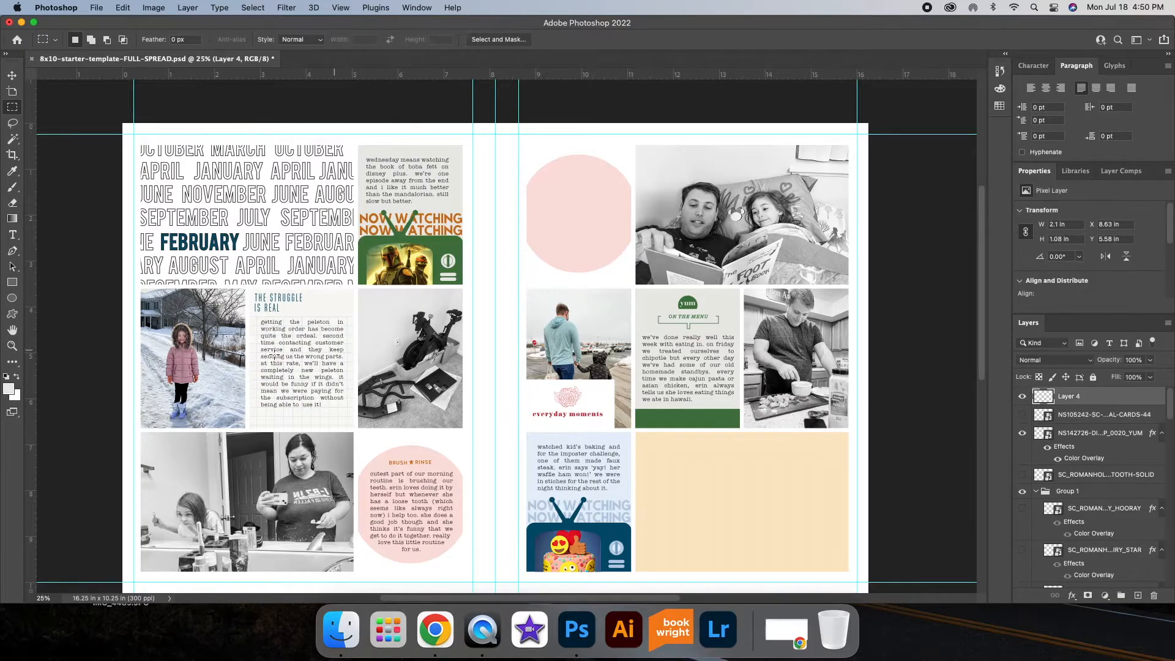
# Step: Move the copied everyday moments heading onto the right page's pink circle and set its blend mode to Darken
pyautogui.click(11, 74)
pyautogui.moveTo(541, 404); pyautogui.dragTo(580, 181)
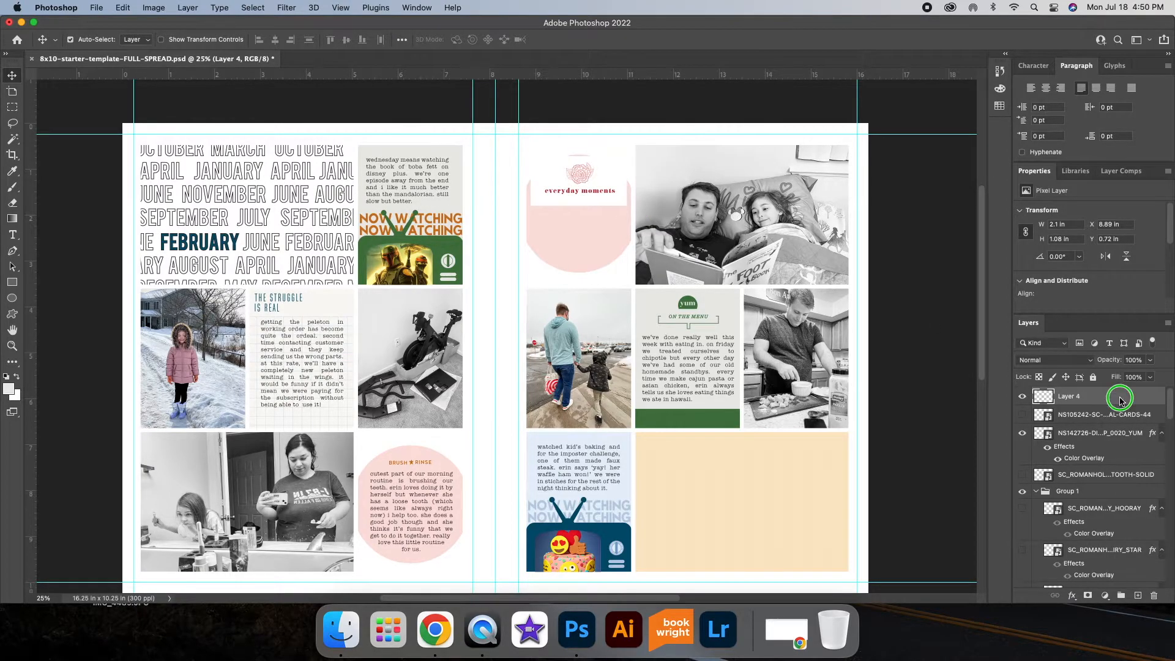
pyautogui.rightClick(1122, 397)
pyautogui.press('Escape')
pyautogui.click(1057, 361)
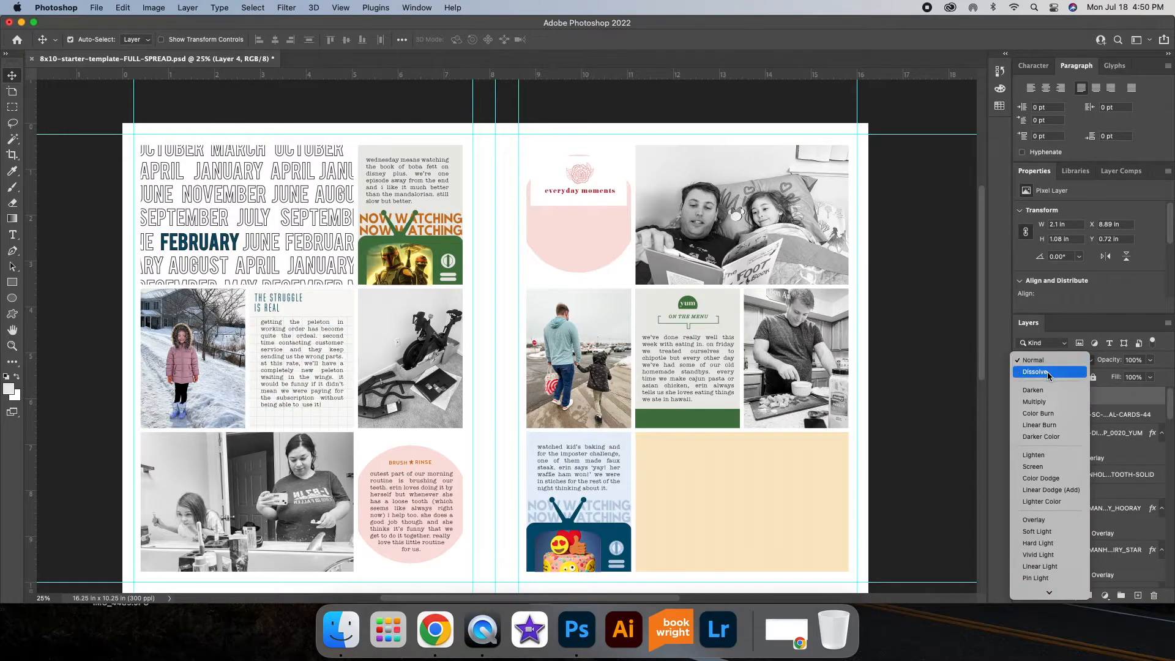
pyautogui.click(1048, 391)
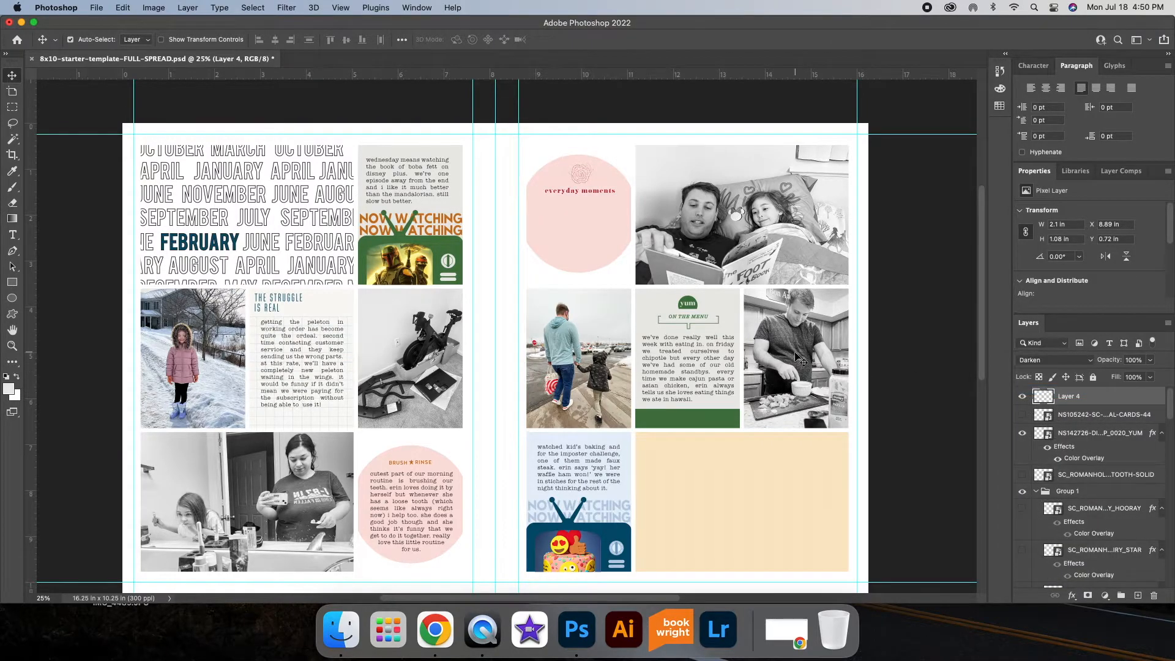
# Step: Nudge the everyday moments heading to be centred near the pink circle's upper edge, at X 8.85 in and Y 0.62 in
pyautogui.press('super+equal')
pyautogui.press('super+equal')
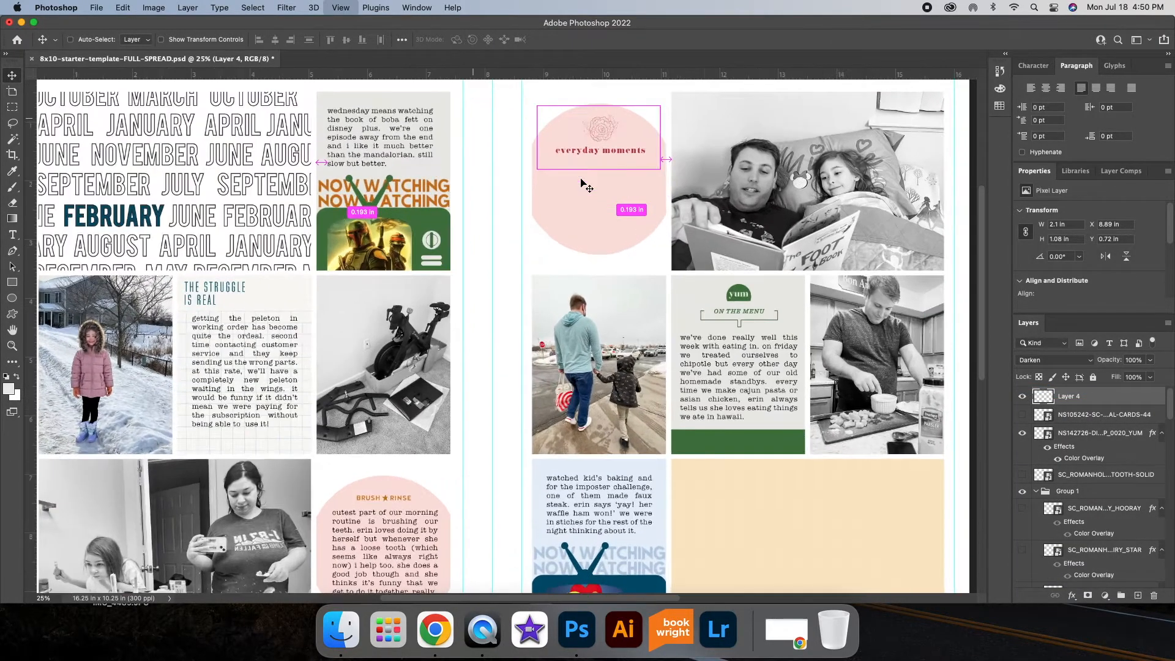
pyautogui.press('super+equal')
pyautogui.scroll(1, 612, 258)
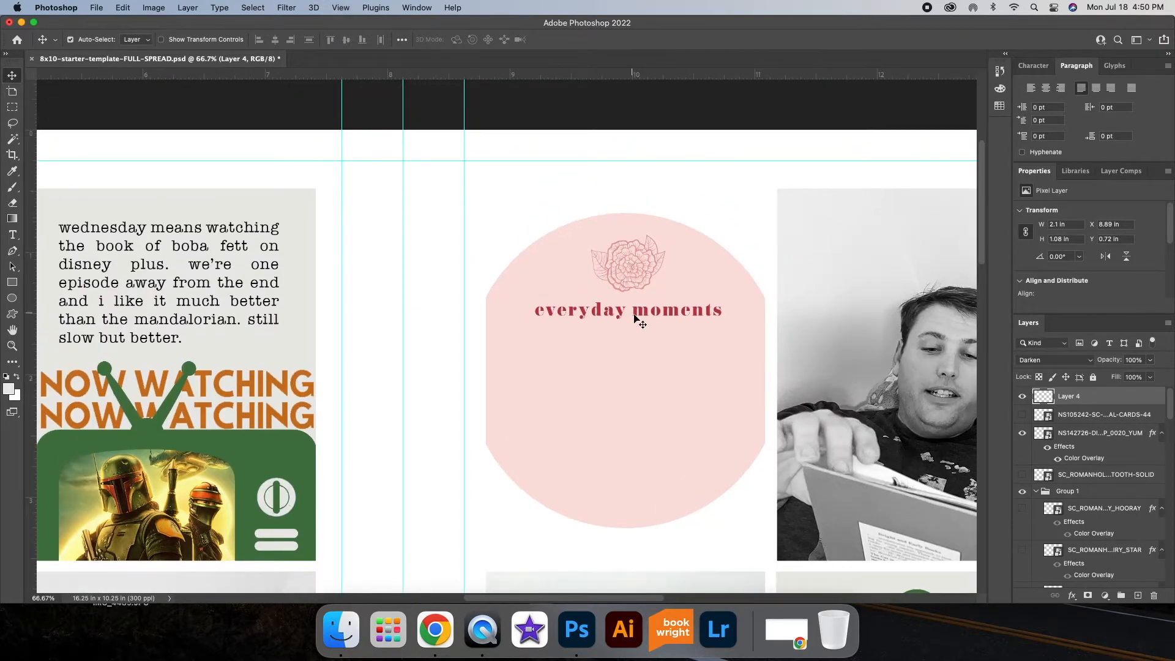
pyautogui.moveTo(628, 269); pyautogui.dragTo(629, 262)
pyautogui.press('Left')
pyautogui.press('Left')
pyautogui.press('Left')
pyautogui.press('Left')
pyautogui.press('Left')
pyautogui.press('Left')
pyautogui.press('Left')
pyautogui.press('Left')
pyautogui.press('Left')
pyautogui.press('Left')
pyautogui.press('Left')
pyautogui.press('Left')
pyautogui.press('Left')
pyautogui.press('Left')
pyautogui.press('Left')
pyautogui.press('Left')
pyautogui.press('Up')
pyautogui.press('Up')
pyautogui.press('Up')
pyautogui.press('Up')
pyautogui.press('Up')
pyautogui.press('Up')
pyautogui.press('Up')
pyautogui.press('Up')
pyautogui.press('Left')
pyautogui.press('Left')
pyautogui.press('Left')
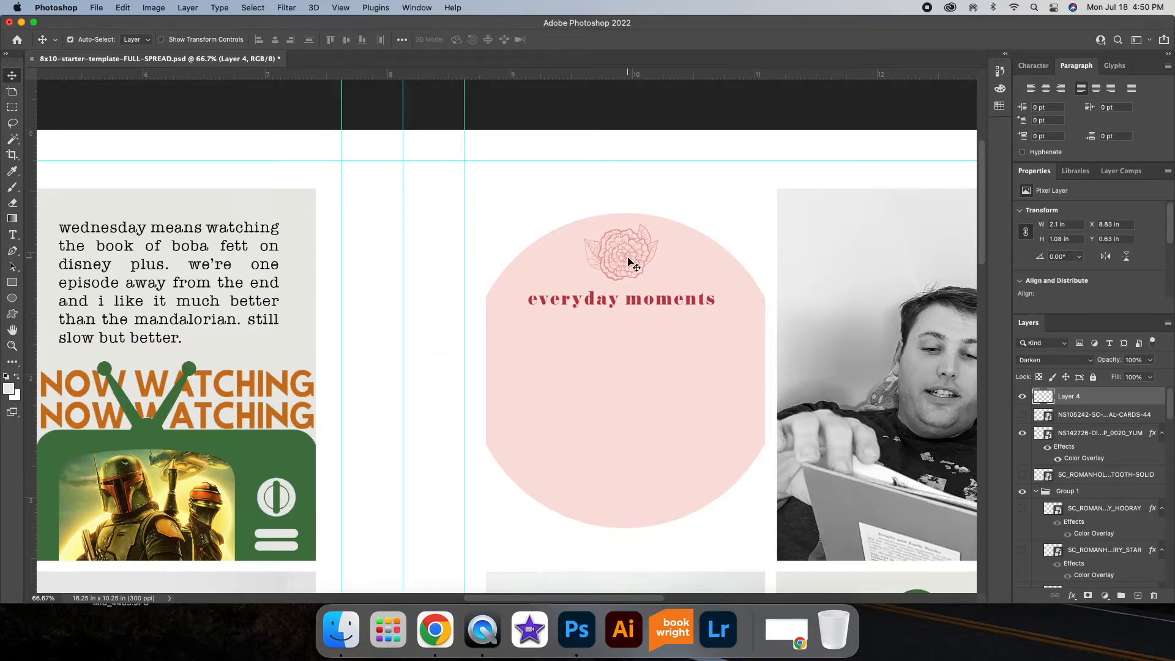
pyautogui.press('Up')
pyautogui.press('Up')
pyautogui.press('Right')
pyautogui.press('Right')
pyautogui.press('Right')
pyautogui.press('Right')
pyautogui.press('Right')
pyautogui.press('Right')
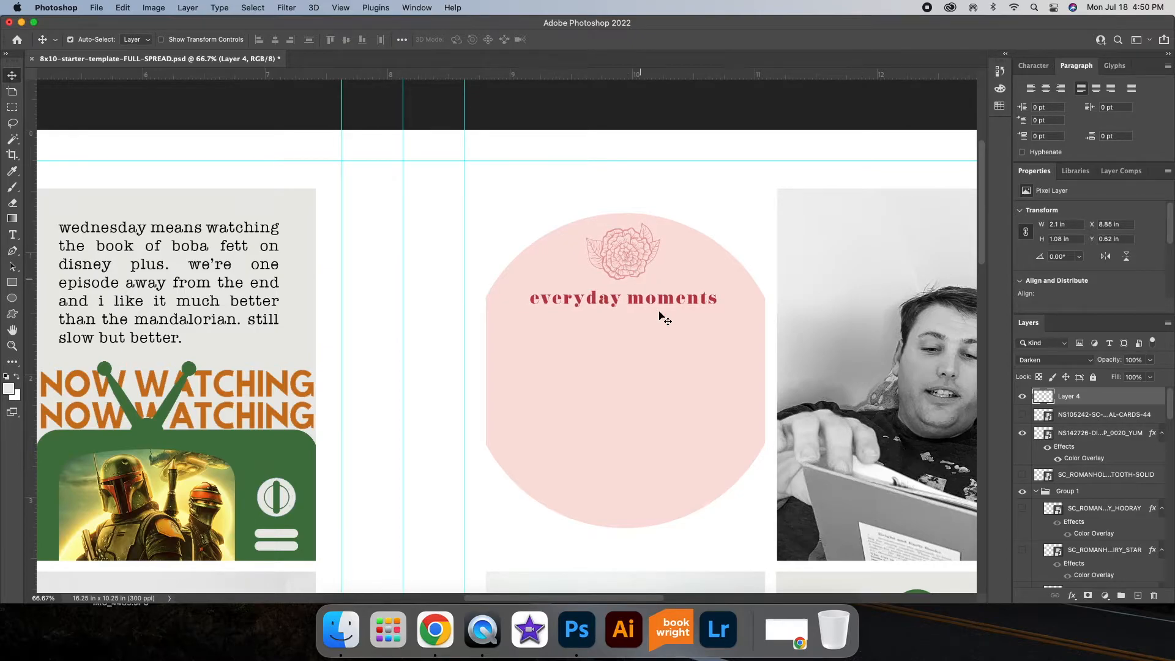
pyautogui.click(660, 343)
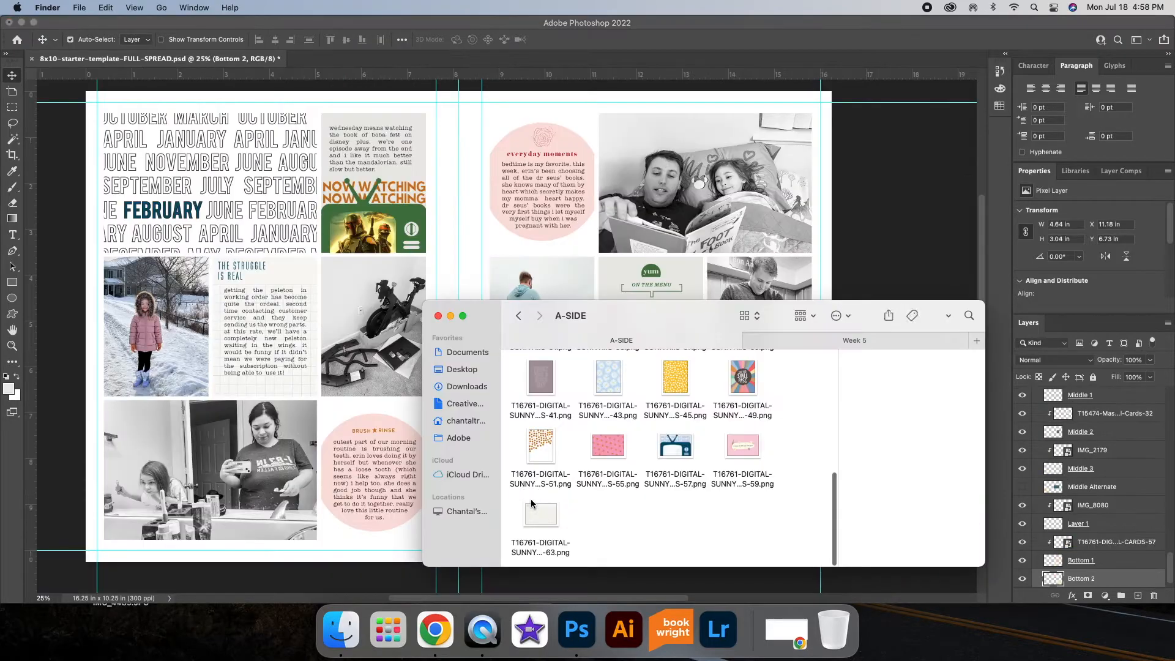
# Step: Place Sunnyside journal card 63 from the A-SIDE folder over the right page's large empty bottom slot
pyautogui.click(537, 510)
pyautogui.moveTo(542, 516); pyautogui.dragTo(355, 459)
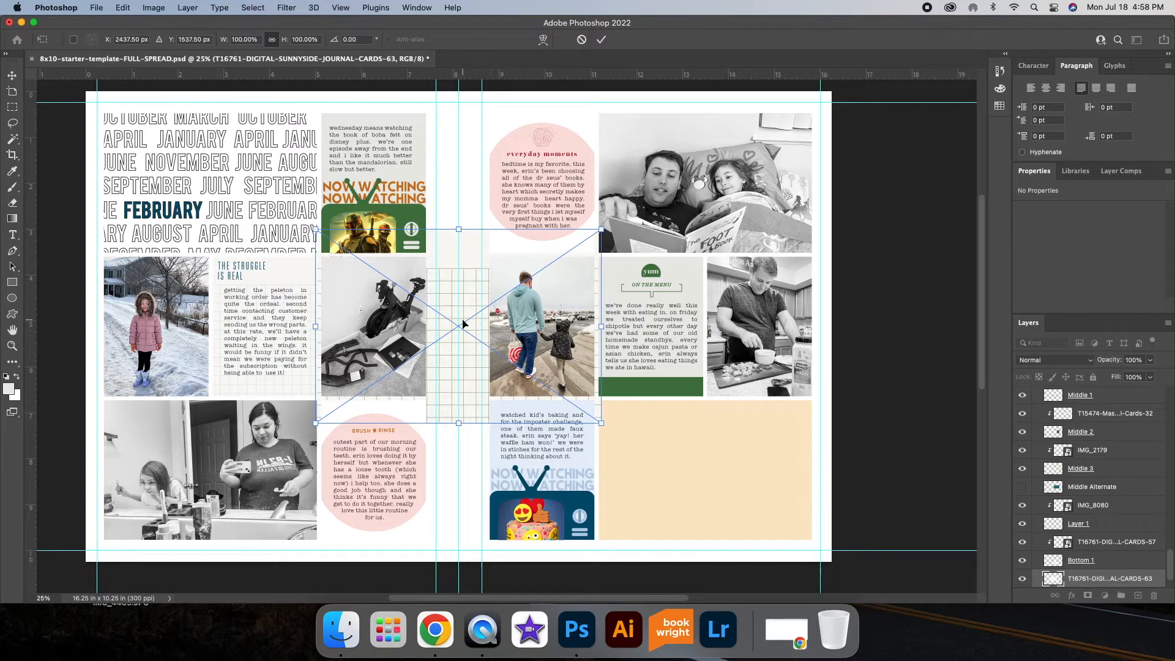
pyautogui.moveTo(470, 321); pyautogui.dragTo(747, 442)
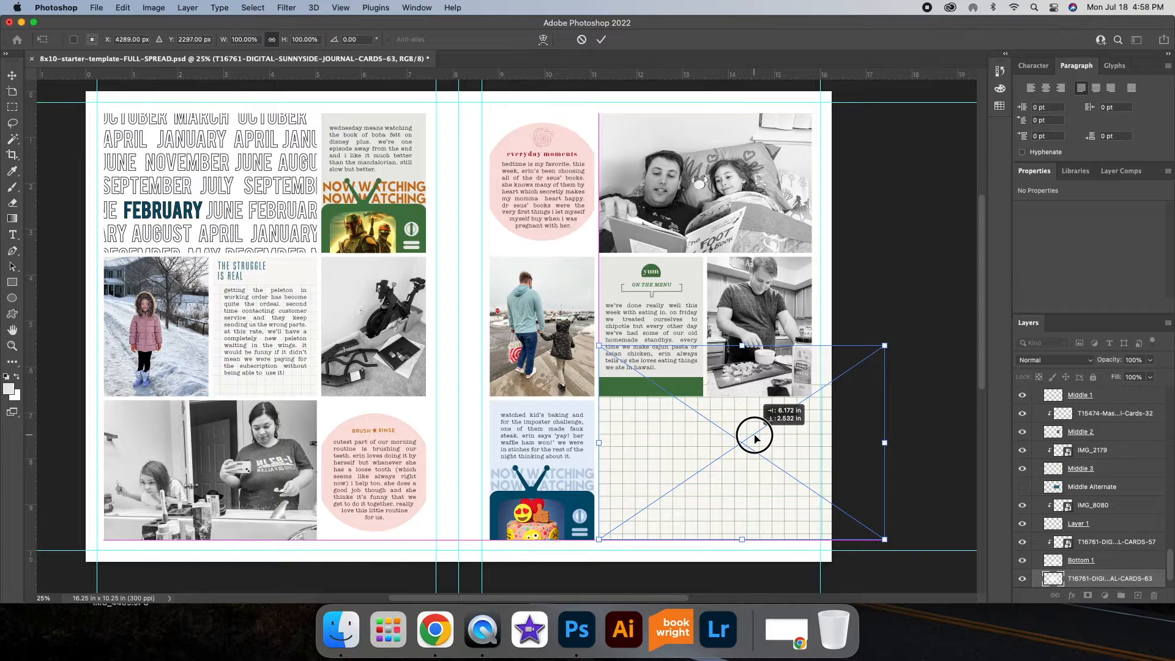
# Step: Scale the grid journal card to 75% to fit the right page's bottom slot and clip it to that slot
pyautogui.moveTo(883, 344); pyautogui.dragTo(775, 426)
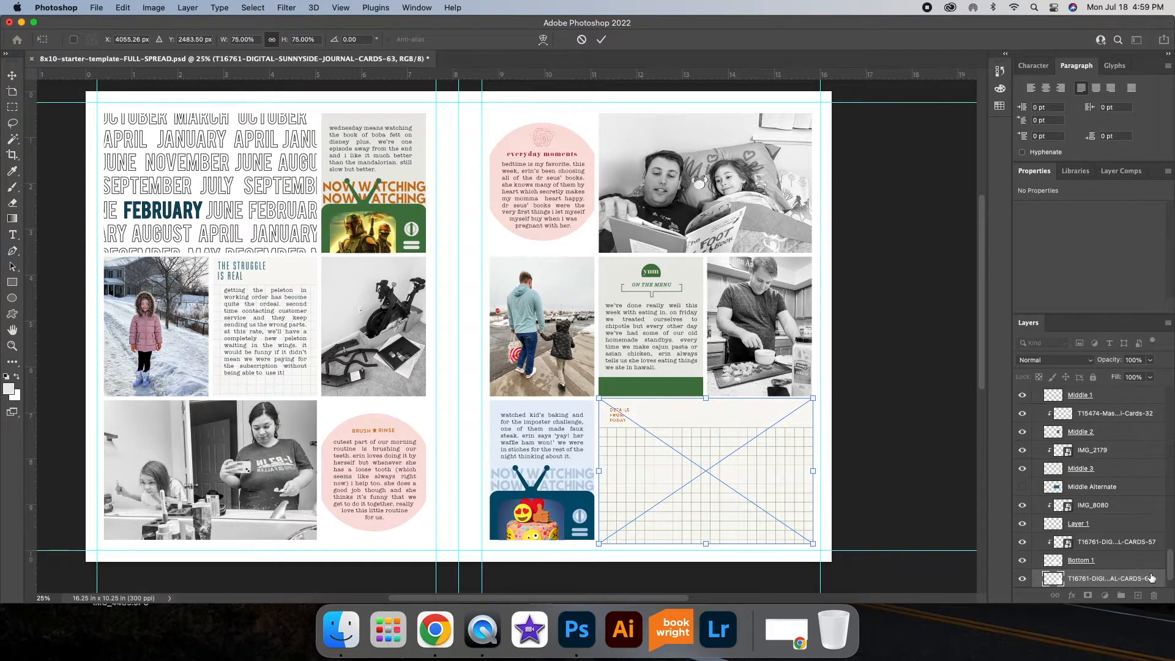
pyautogui.rightClick(1151, 579)
pyautogui.click(1025, 352)
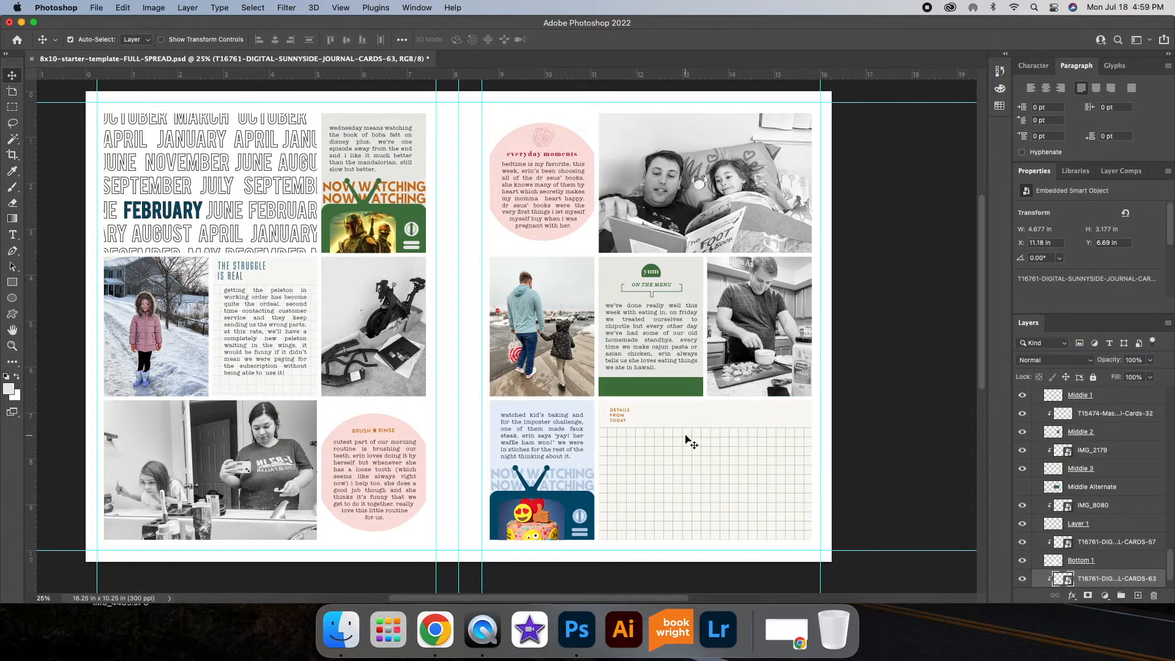